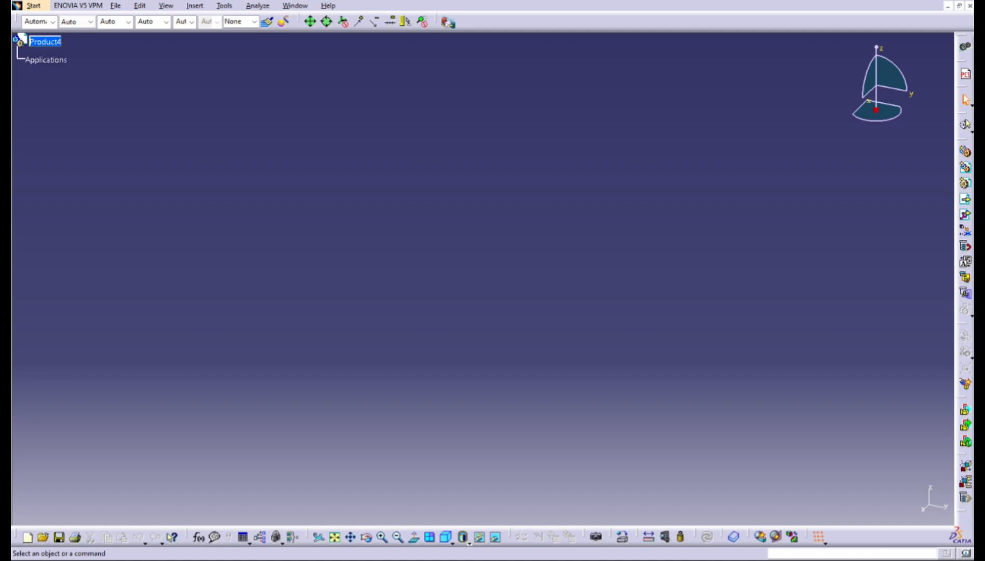
Insert the existing Housing Left part into the root product Product4
left_click(966, 199)
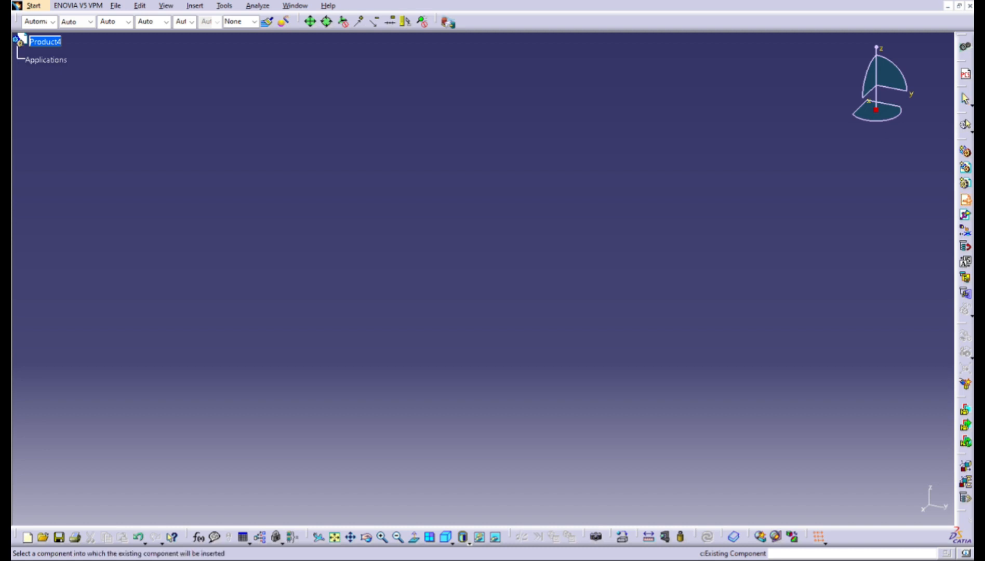
left_click(80, 53)
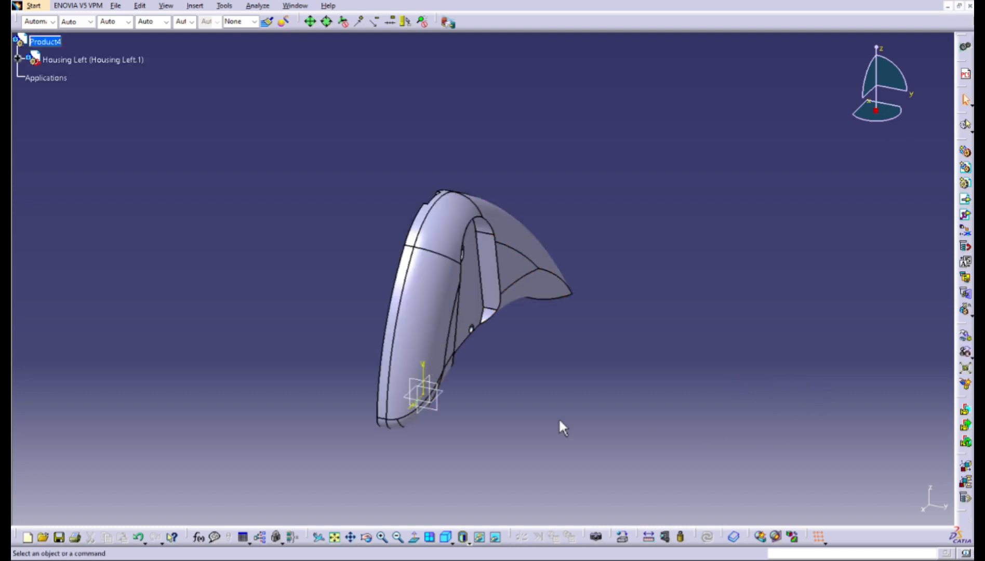
Examine the flat inner face of Housing Left, including its circular recess and small holes
middle_click_drag(559, 418, 868, 396)
middle_click_drag(423, 326, 424, 459)
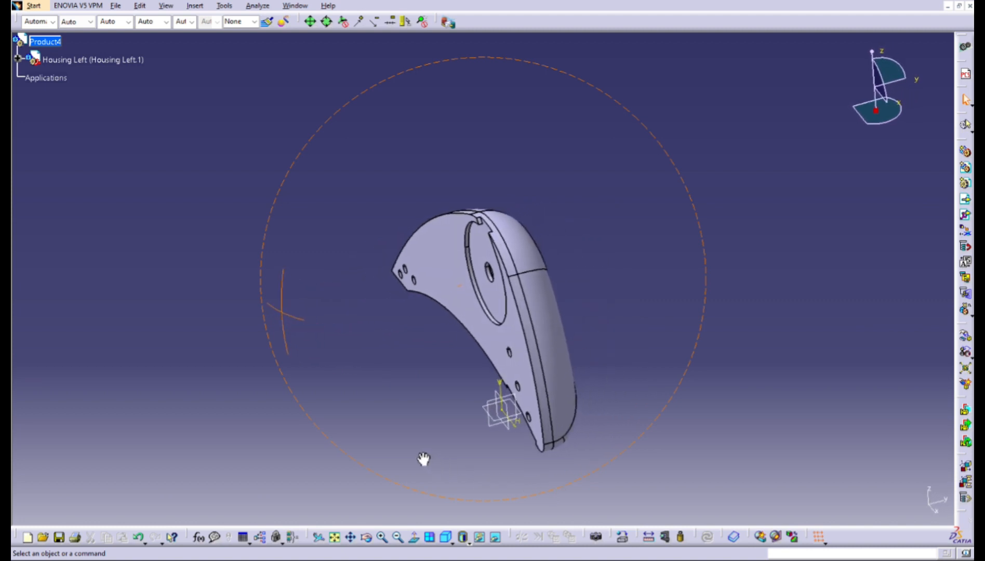
middle_click_drag(894, 442, 919, 389)
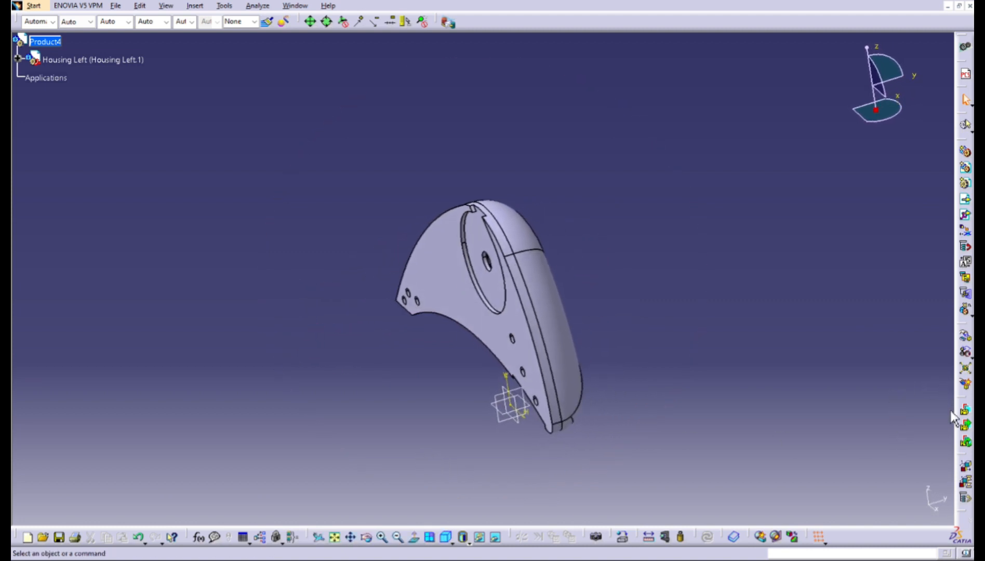
middle_click_drag(686, 528, 602, 448)
middle_click_drag(918, 438, 982, 440)
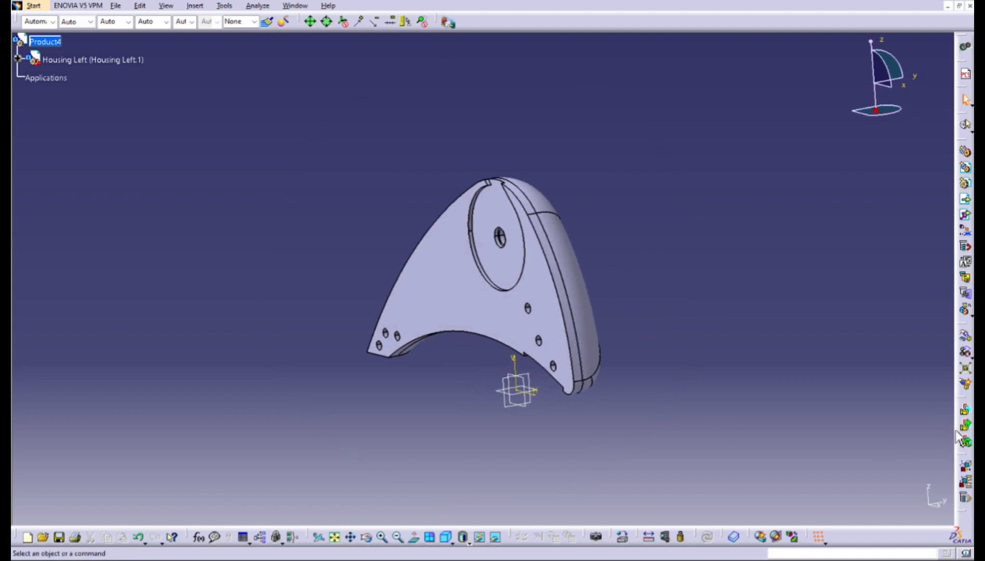
middle_click_drag(781, 332, 982, 374)
middle_click_drag(702, 250, 680, 246)
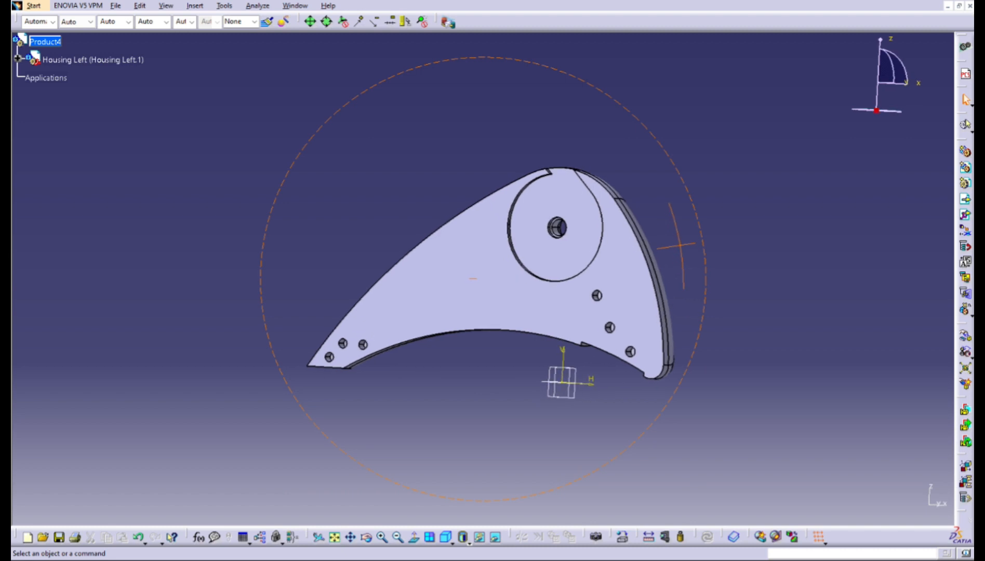
Insert the existing ramp part into the product as a second component
left_click(966, 199)
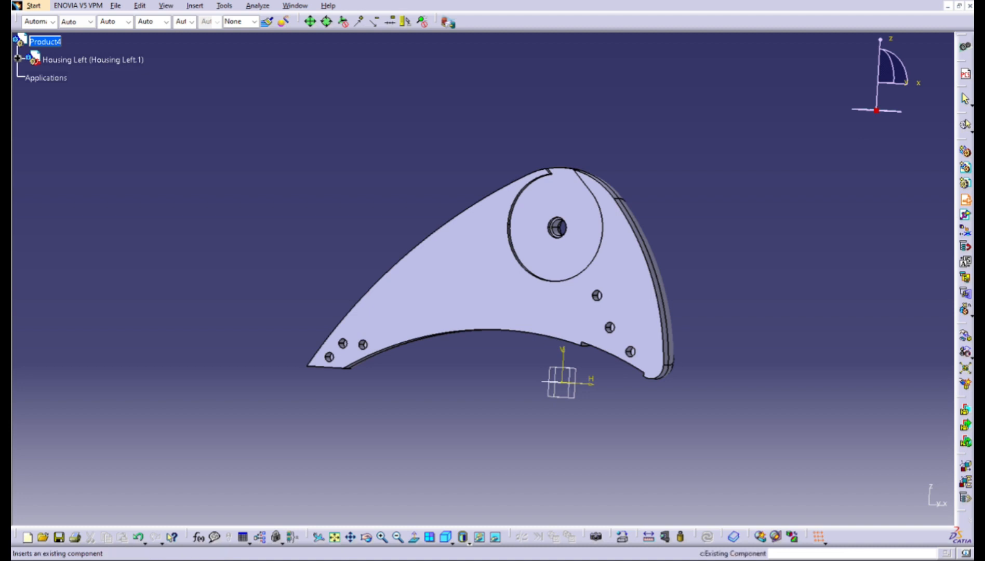
left_click(102, 62)
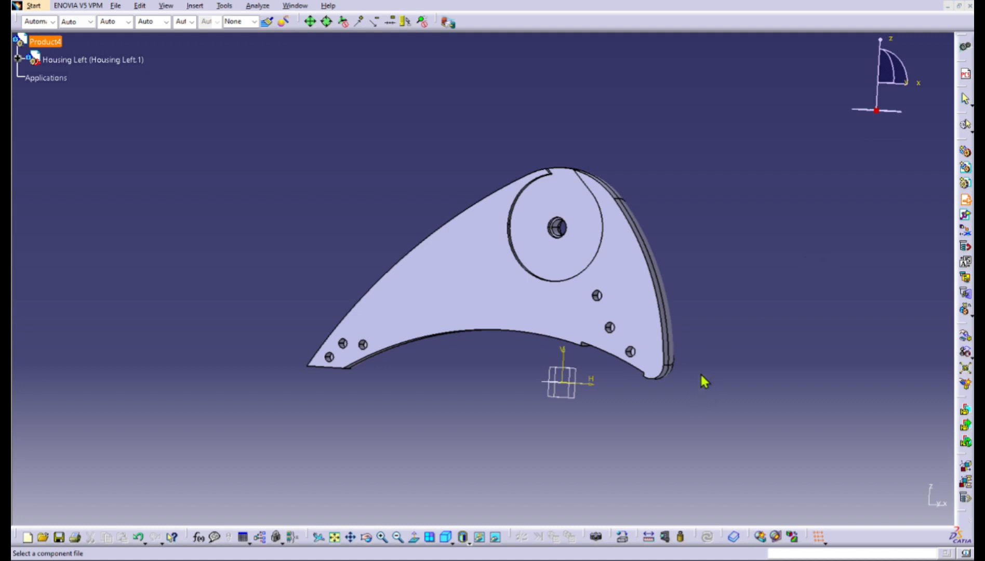
left_click(724, 349)
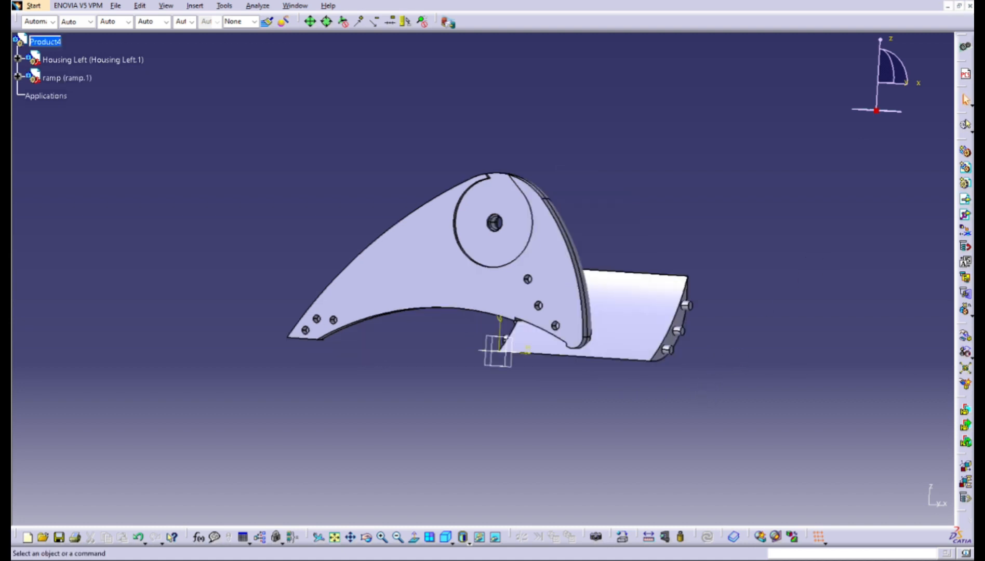
Rotate the ramp freely about the axis parallel to its pins with the Manipulation tool, tilting its curved face
middle_click_drag(979, 367, 980, 431)
middle_click_drag(644, 332, 621, 368)
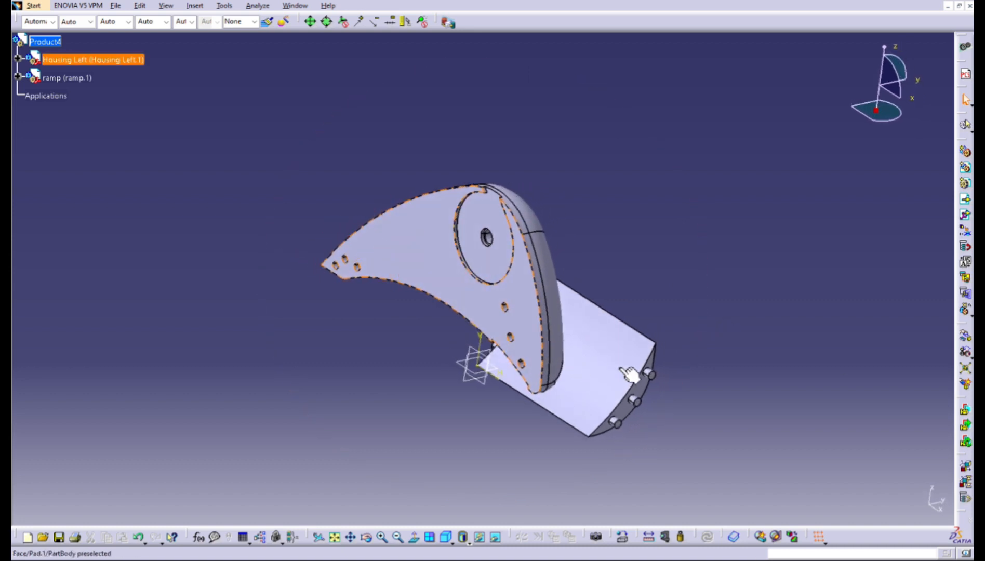
left_click(966, 337)
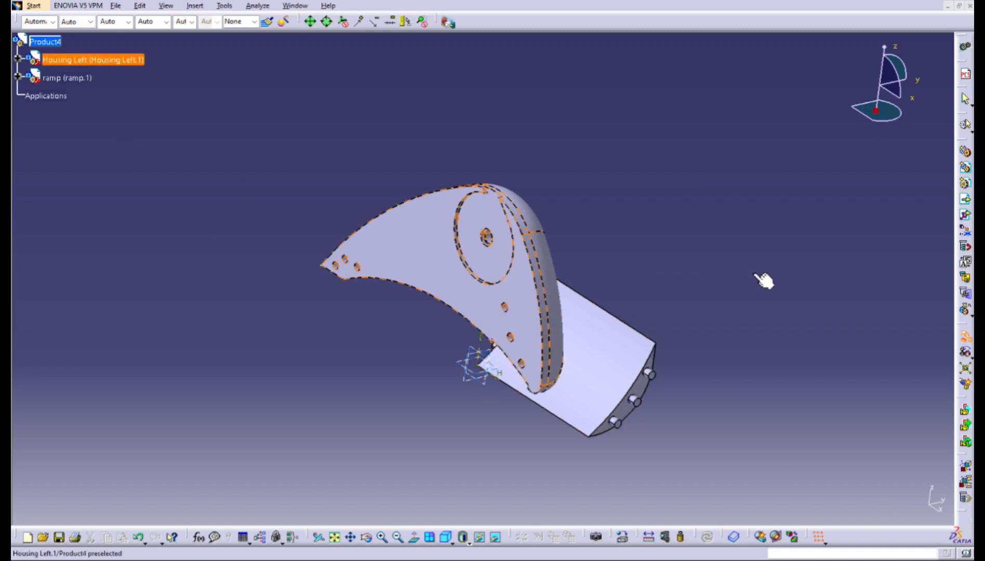
mouse_move(844, 309)
middle_mouse_down()
mouse_move(853, 337)
mouse_move(818, 324)
mouse_move(838, 301)
middle_mouse_up()
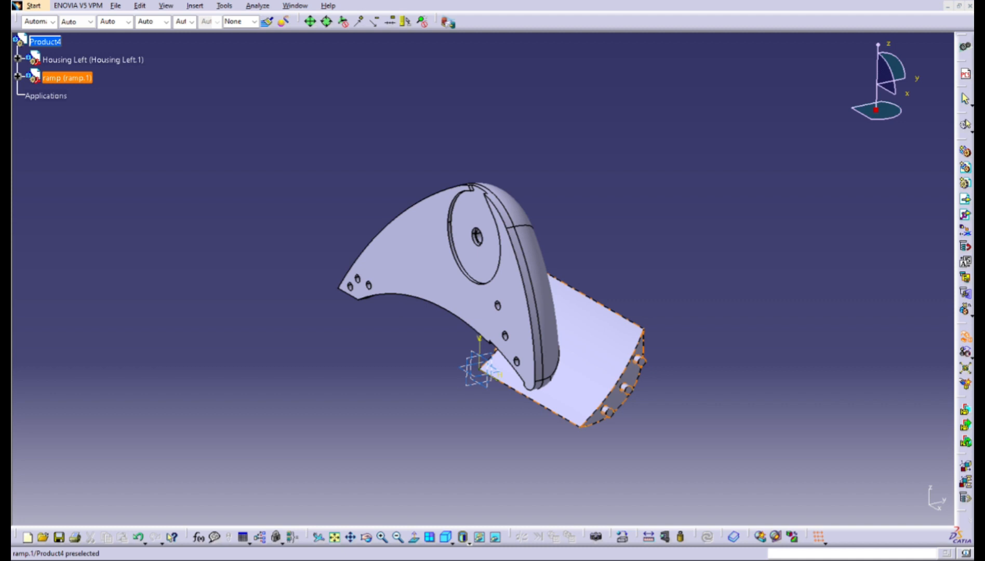
left_click_drag(475, 366, 478, 370)
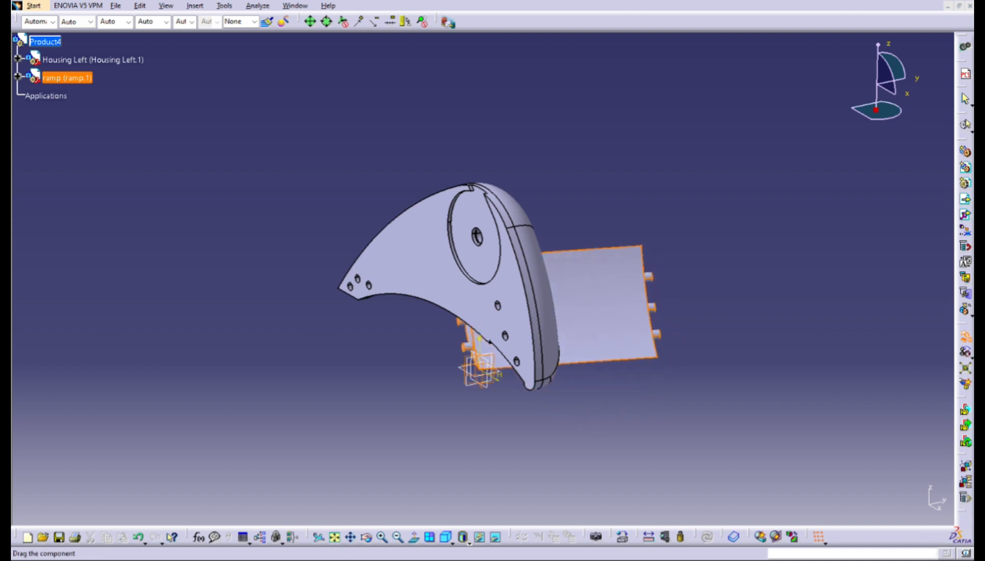
left_click_drag(982, 447, 968, 409)
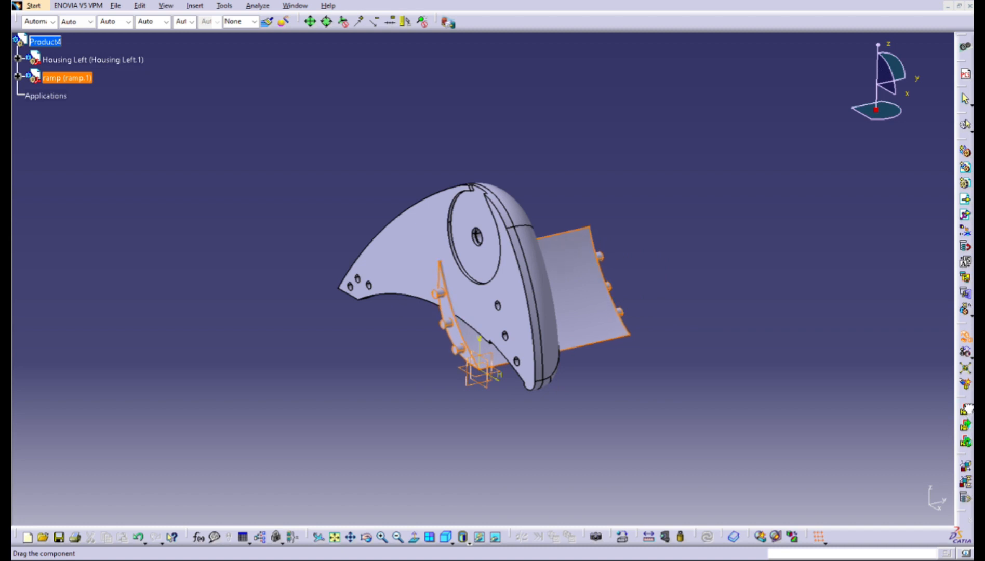
Move the ramp out of the housing, well clear of its flat inner face, and finish the manipulation
middle_click_drag(979, 447, 945, 511)
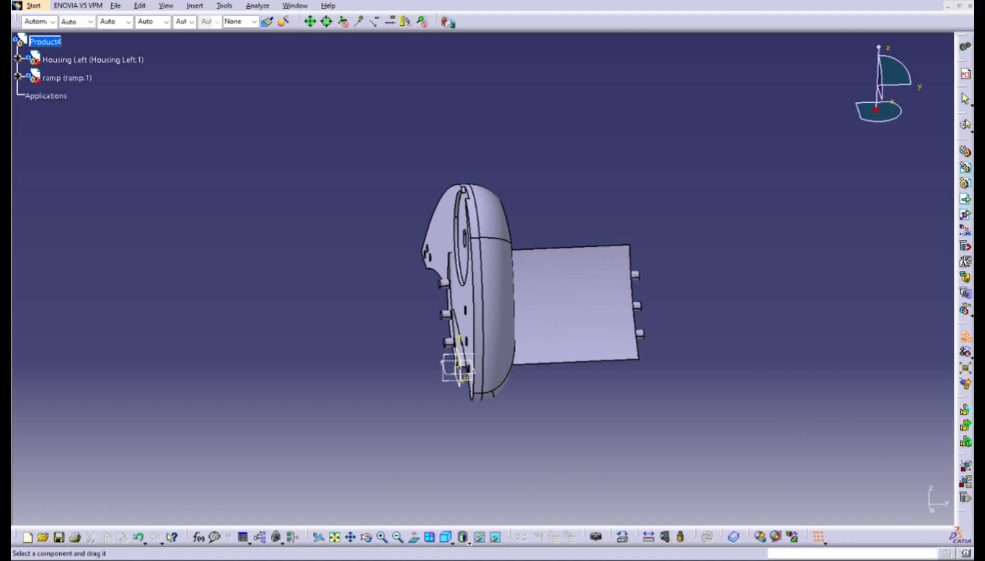
mouse_move(683, 338)
middle_mouse_down()
mouse_move(687, 347)
mouse_move(678, 325)
mouse_move(684, 333)
middle_mouse_up()
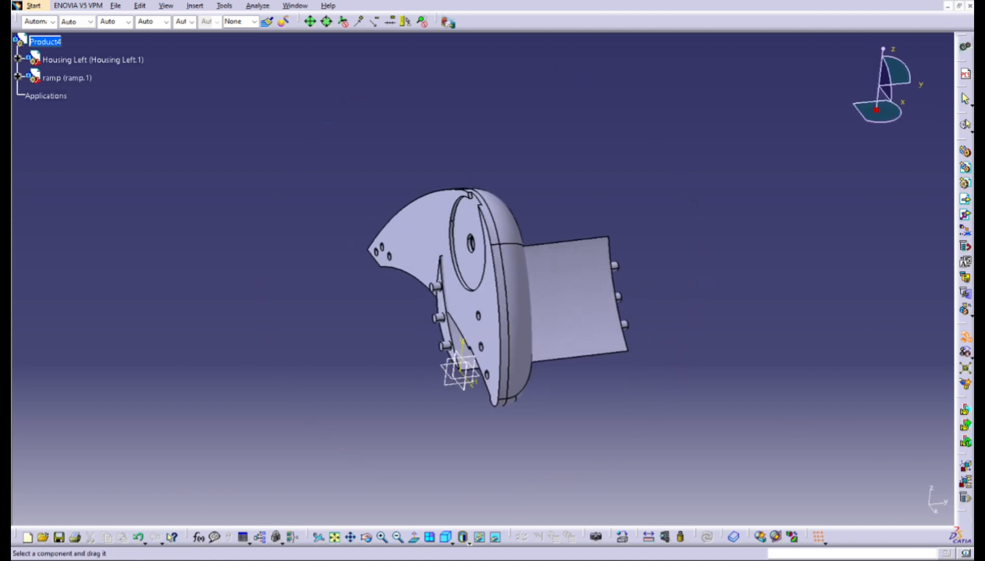
left_click_drag(912, 468, 398, 486)
middle_click_drag(855, 496, 725, 484)
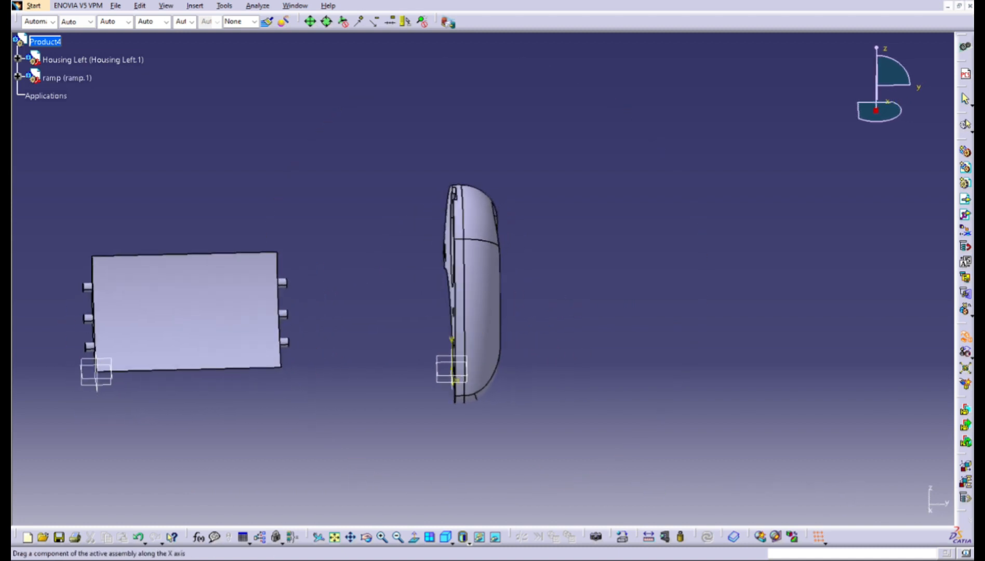
left_click_drag(273, 488, 275, 550)
middle_click_drag(744, 499, 844, 478)
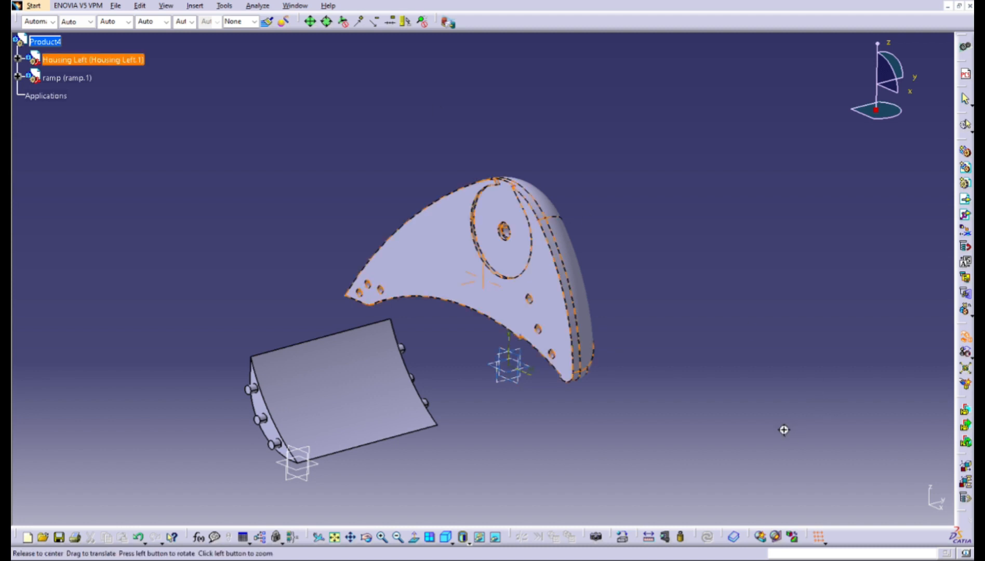
middle_click_drag(522, 286, 514, 384)
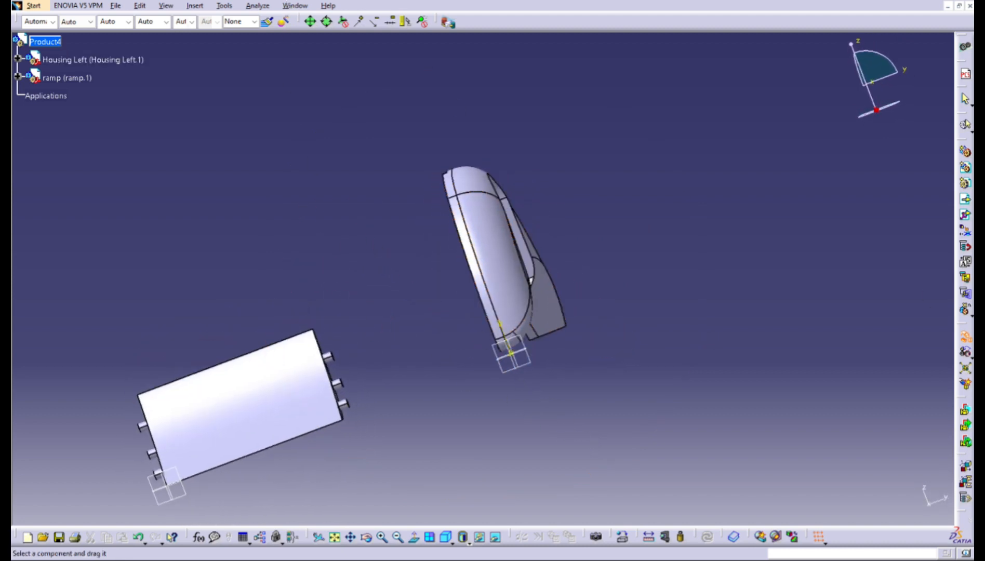
left_click(363, 137)
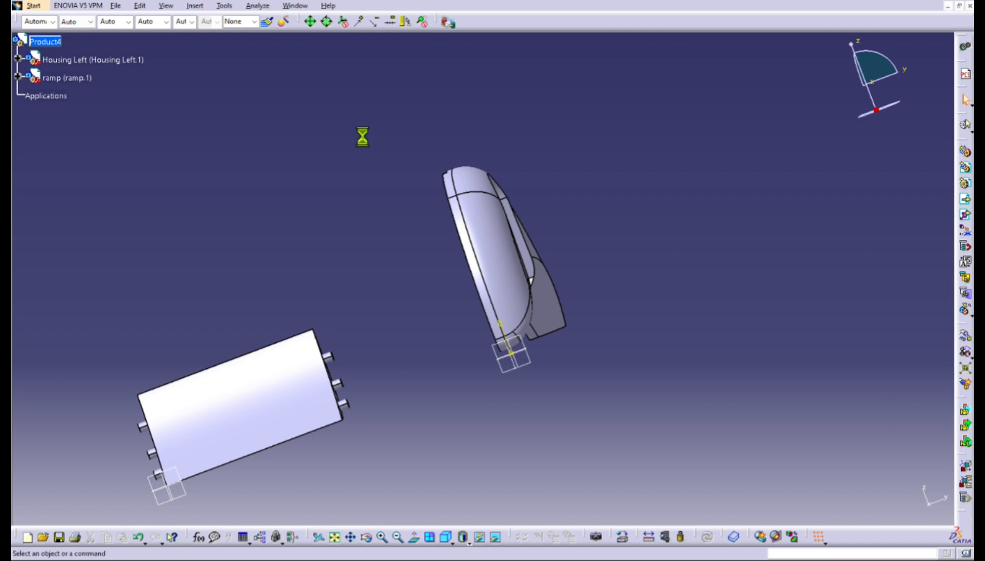
Add a coincidence constraint between the ramp's uppermost housing-side pin axis and the uppermost of the three holes near the housing's rounded end
left_click(225, 5)
mouse_move(195, 6)
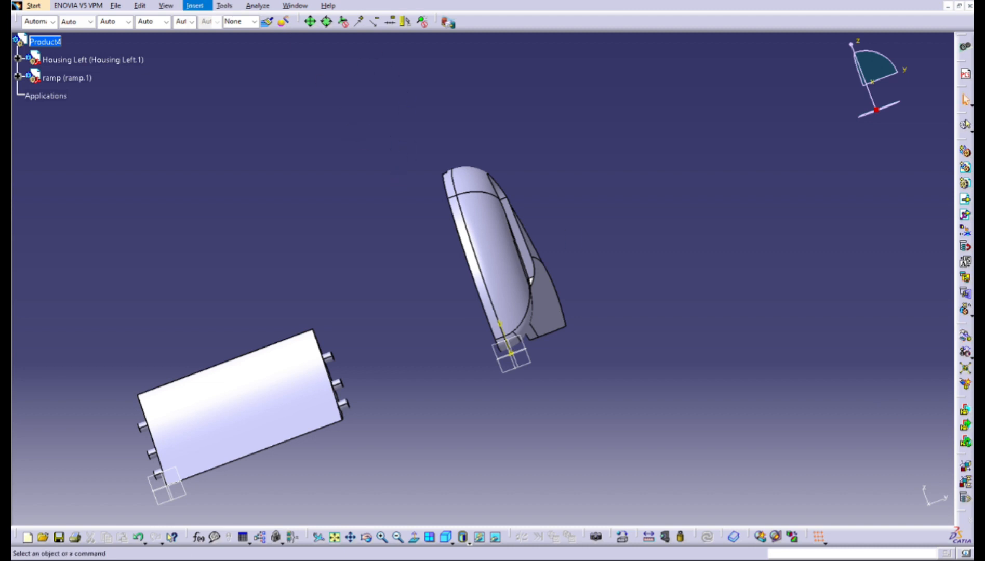
left_click(325, 46)
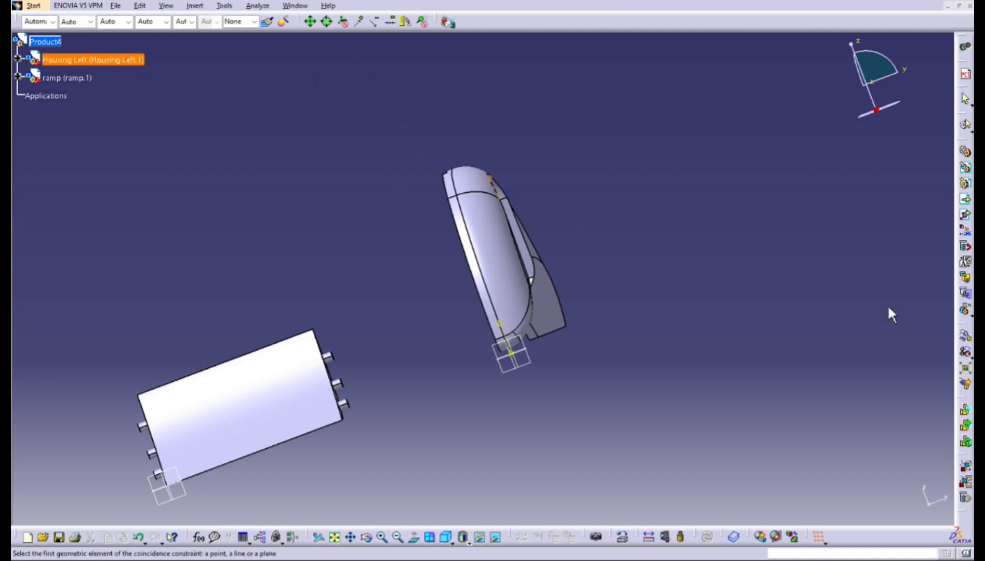
middle_click_drag(825, 498, 937, 414)
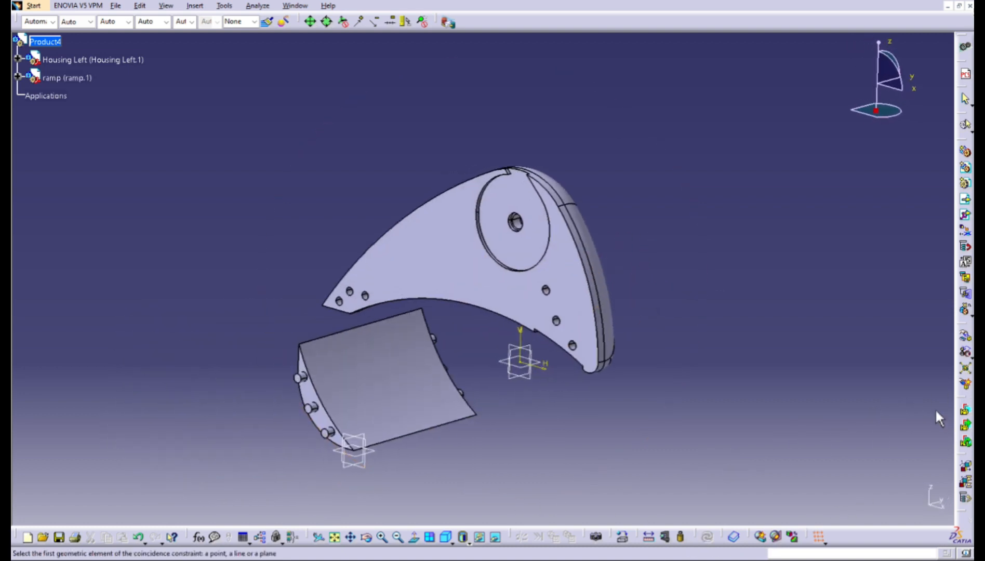
middle_click_drag(826, 427, 466, 413)
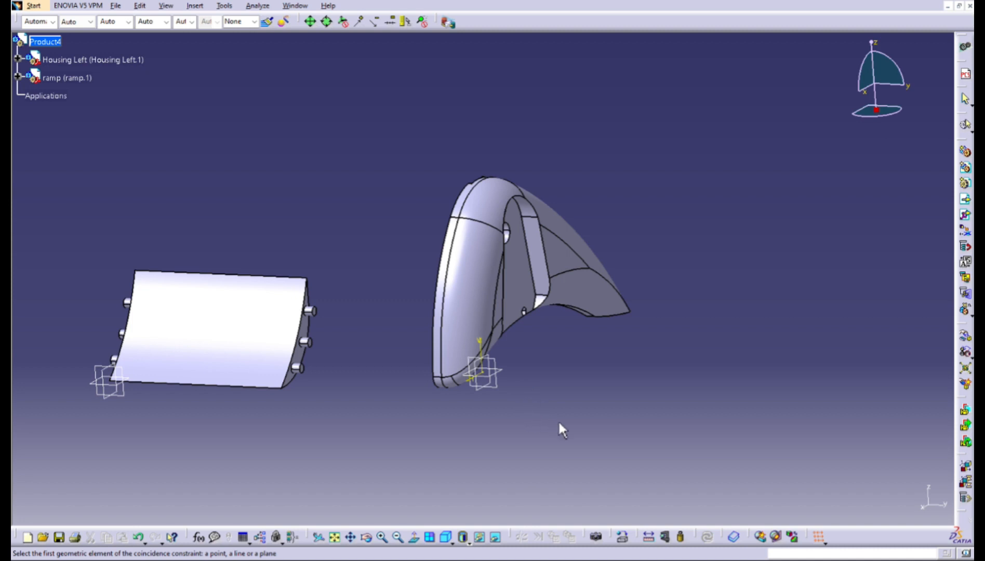
middle_click_drag(559, 424, 521, 393)
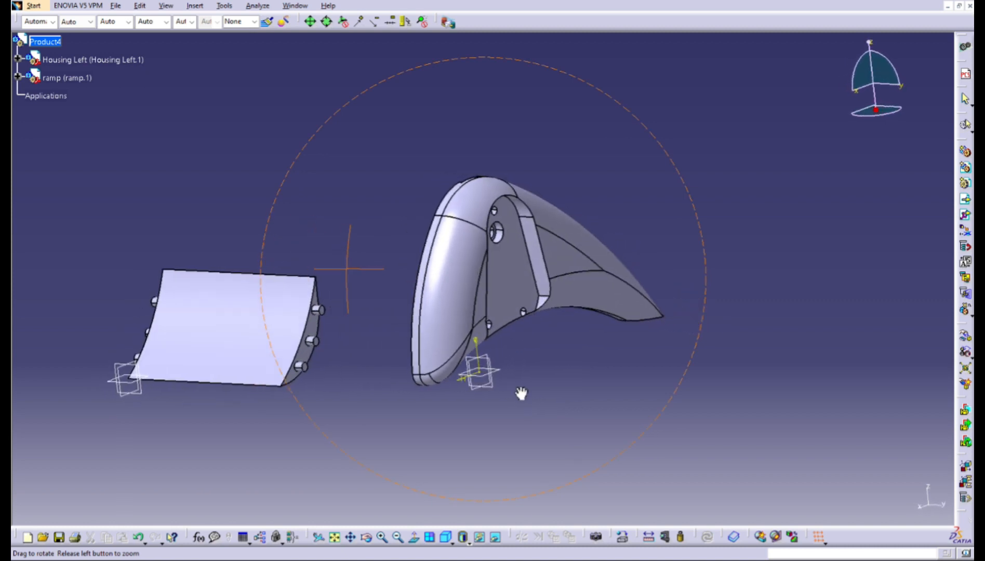
middle_click_drag(573, 455, 607, 445)
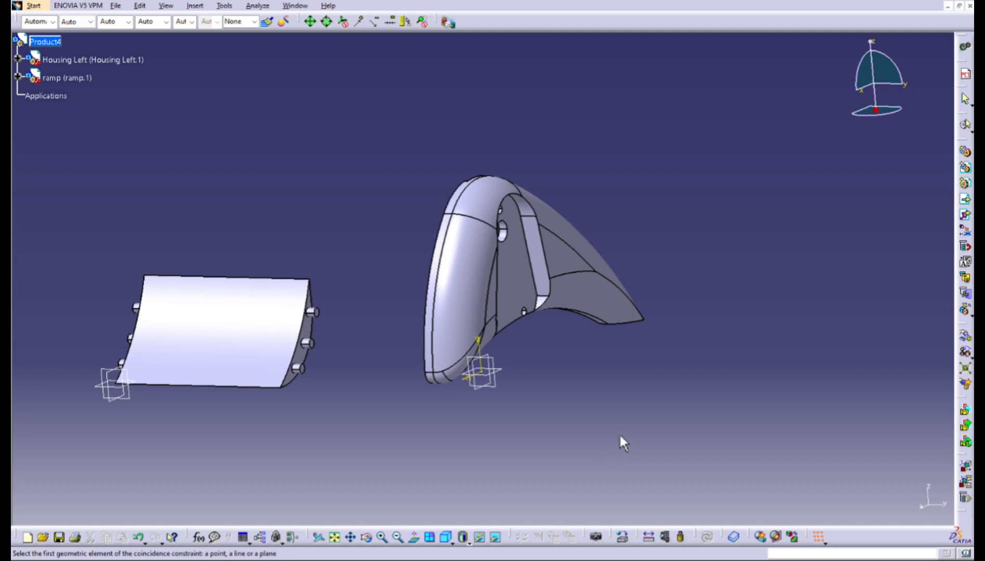
middle_click_drag(528, 369, 557, 299)
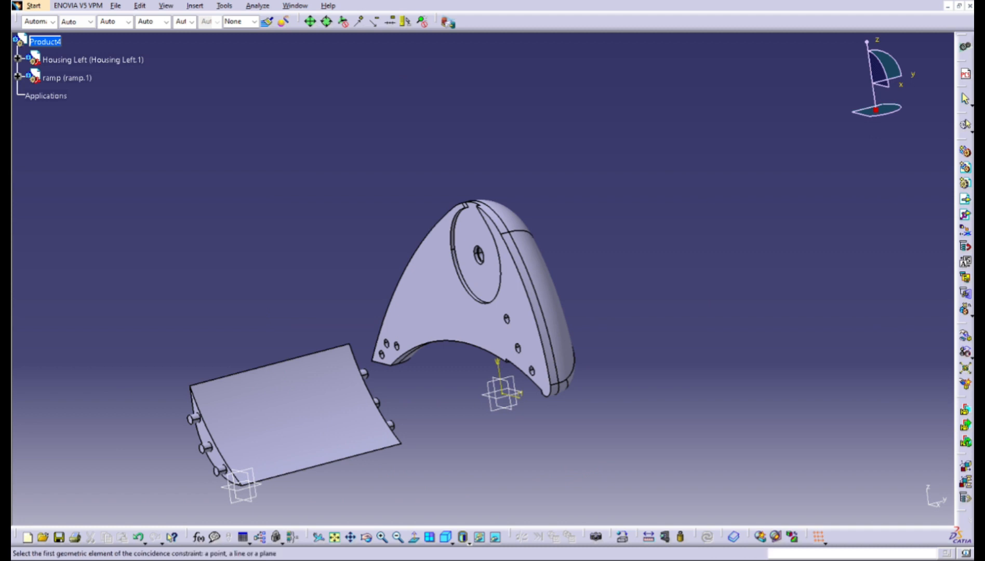
left_click(319, 34)
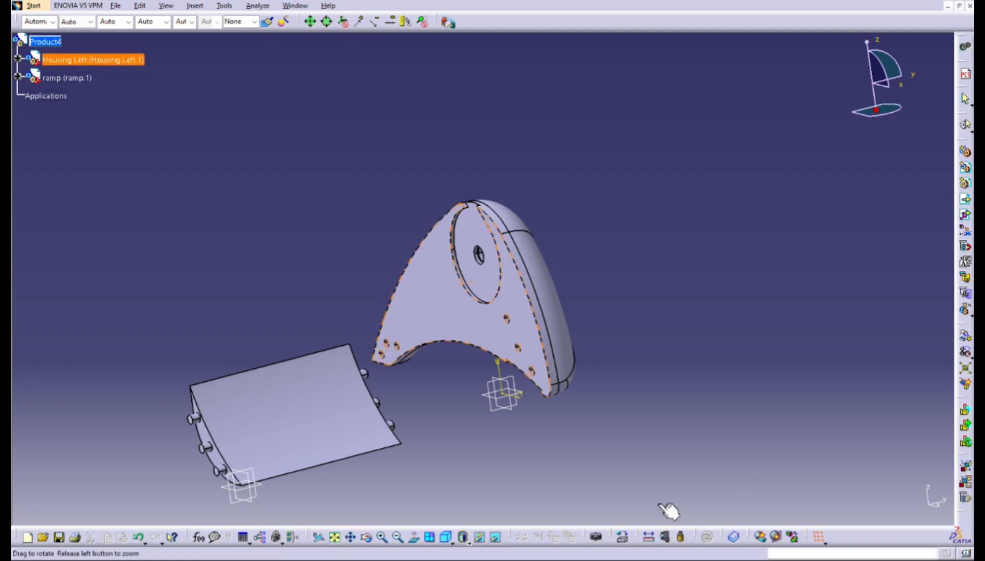
middle_click_drag(660, 510, 483, 487)
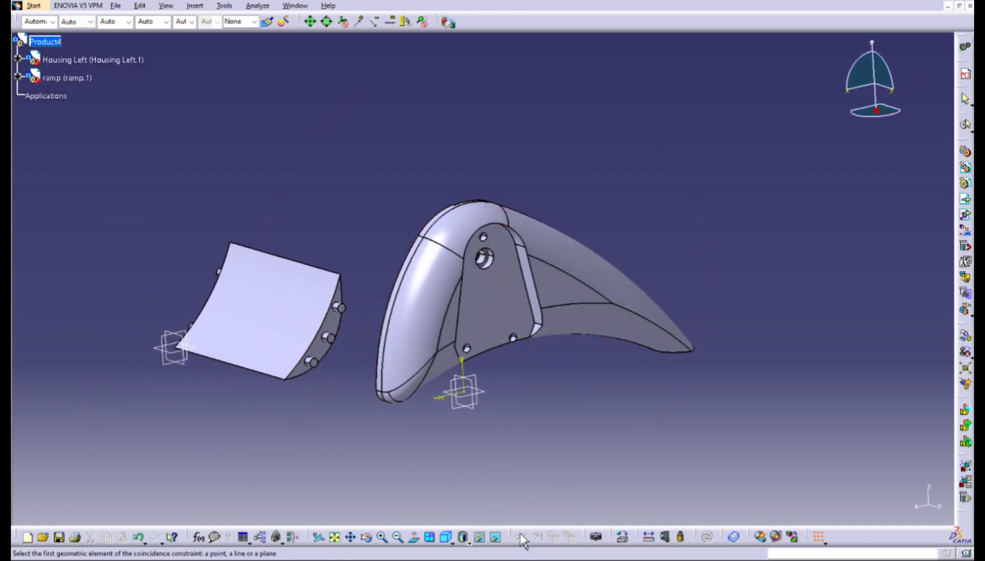
left_click(382, 538)
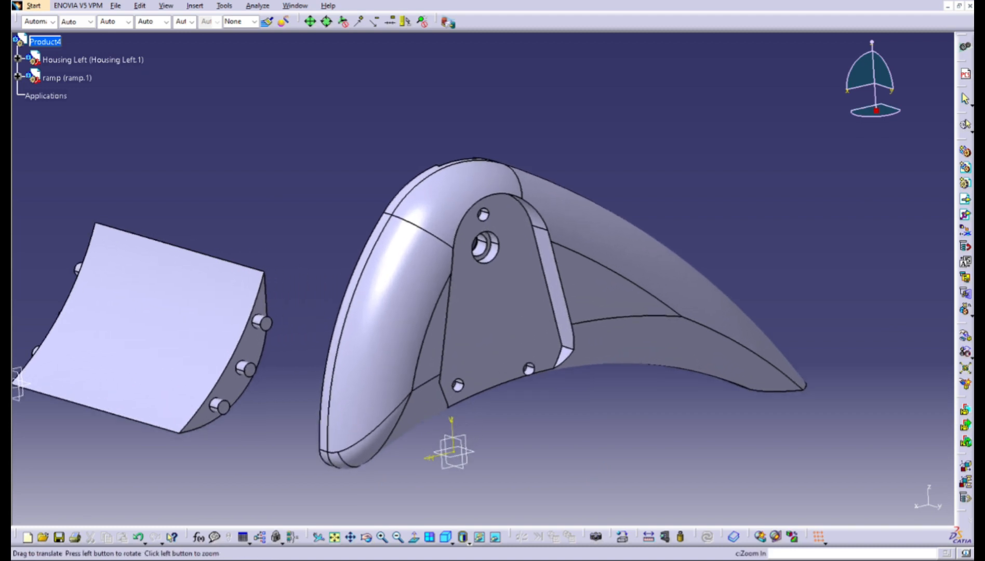
middle_click_drag(260, 403, 591, 530)
middle_click_drag(592, 530, 704, 312)
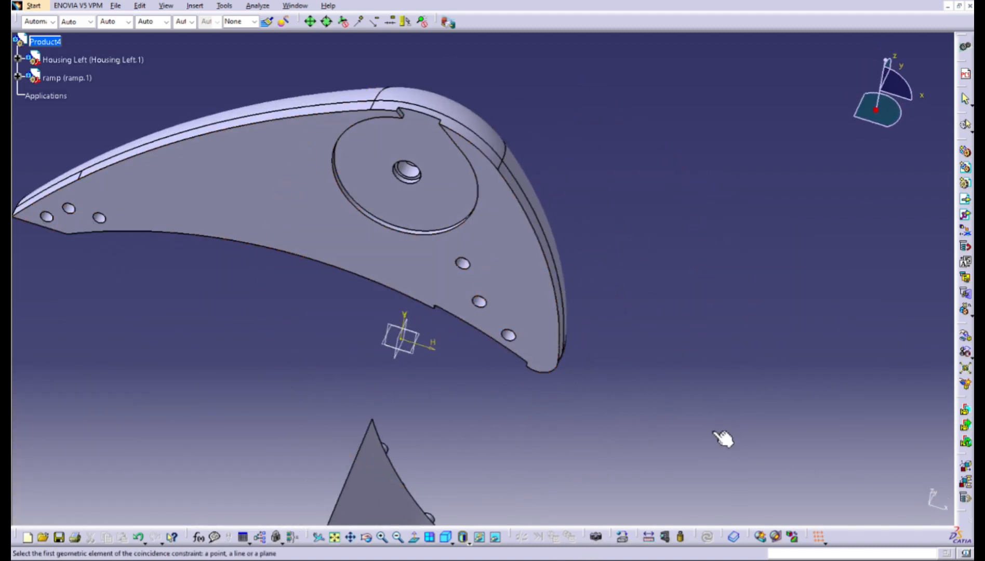
middle_click_drag(691, 545, 537, 476)
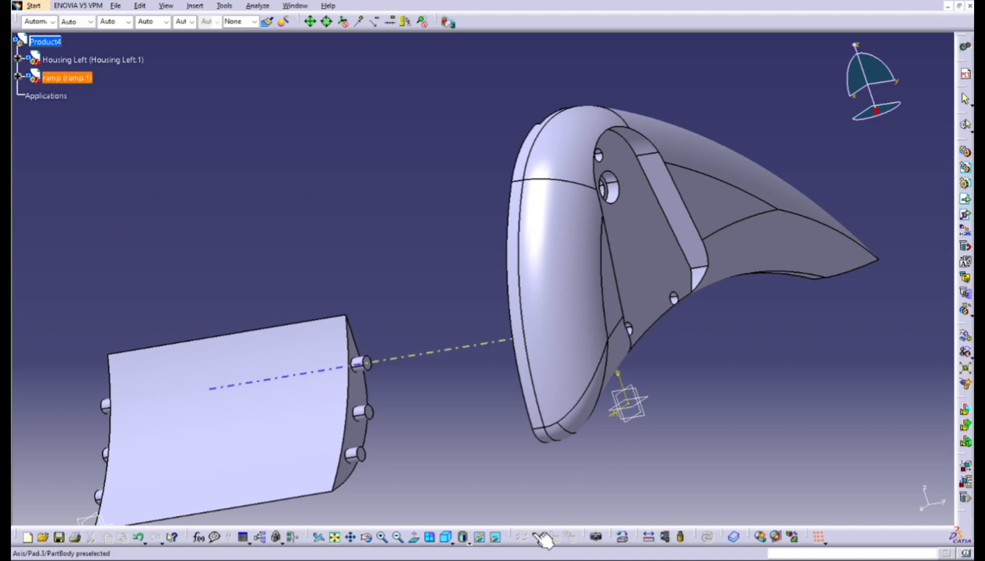
left_click(362, 362)
middle_click_drag(694, 540, 980, 476)
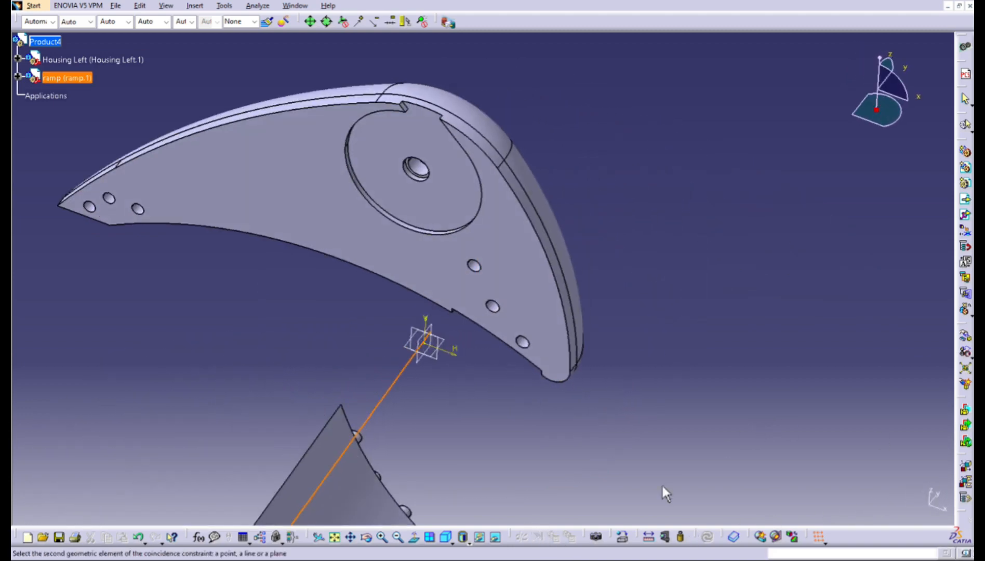
middle_click_drag(551, 475, 431, 465)
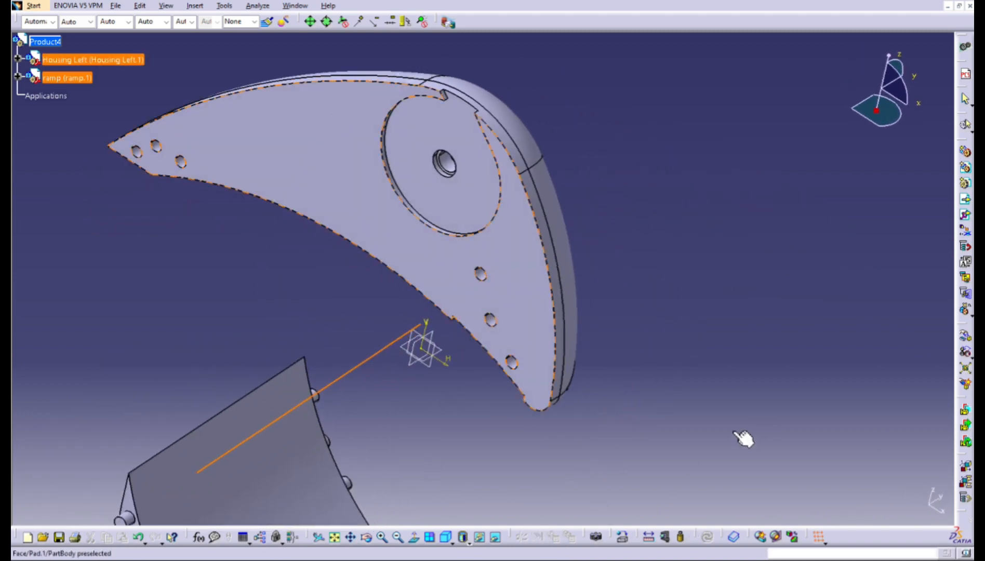
left_click(725, 404)
left_click(760, 536)
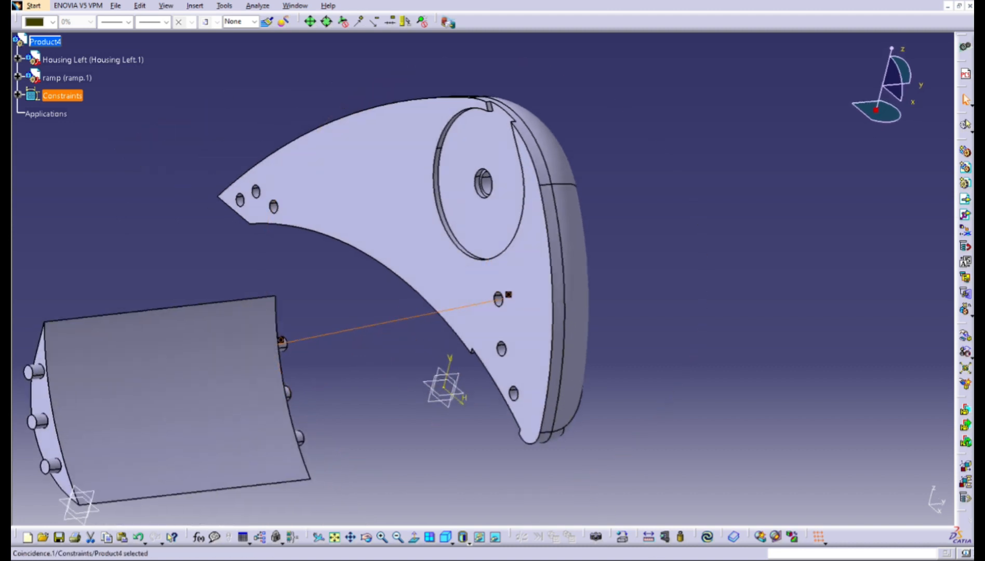
Update the product and add a coincidence constraint between the ramp's middle housing-side pin axis and the middle hole near the housing's rounded end
left_click(263, 164)
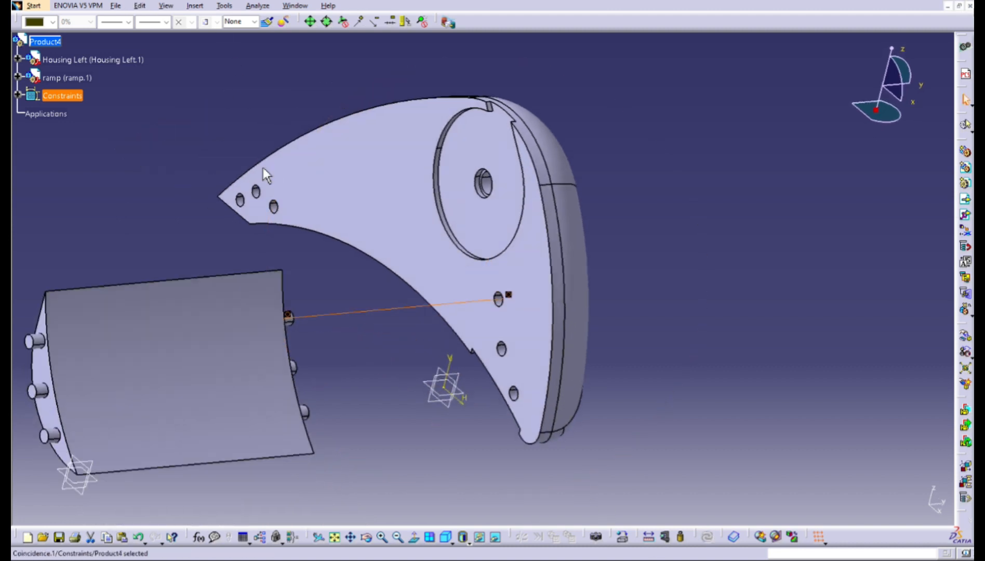
middle_click_drag(631, 454, 352, 370)
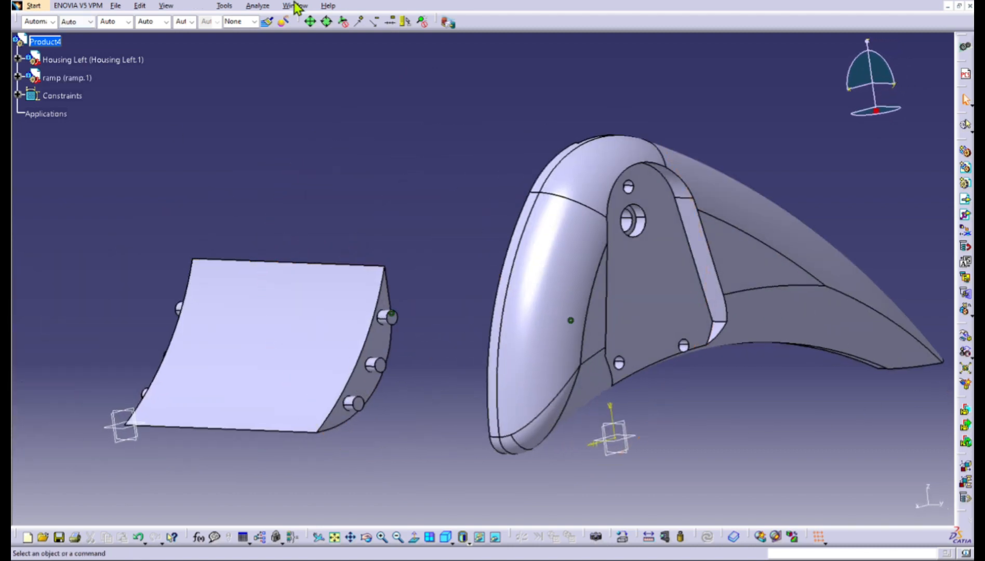
left_click(317, 39)
middle_click_drag(473, 280, 359, 384)
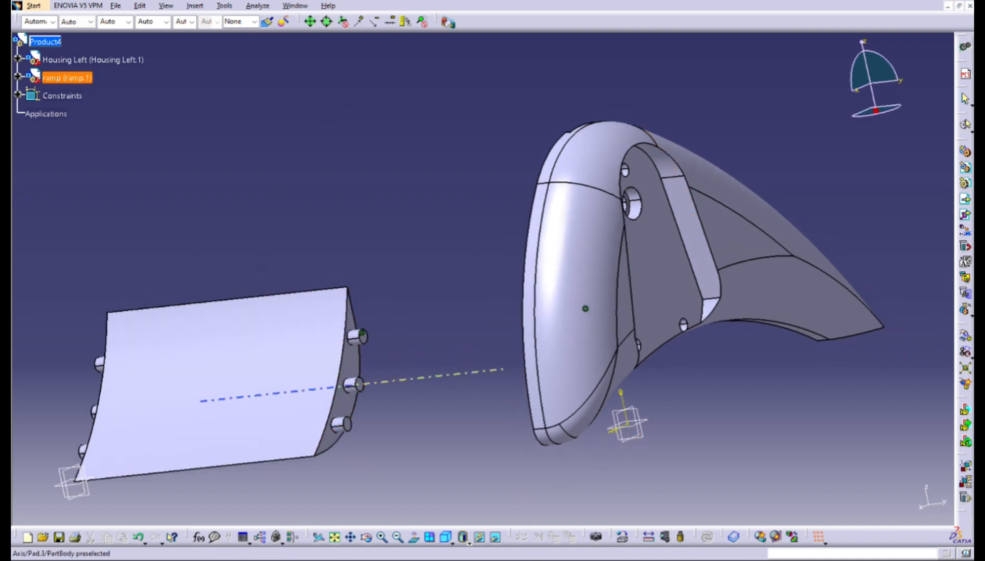
middle_click_drag(358, 385, 141, 323)
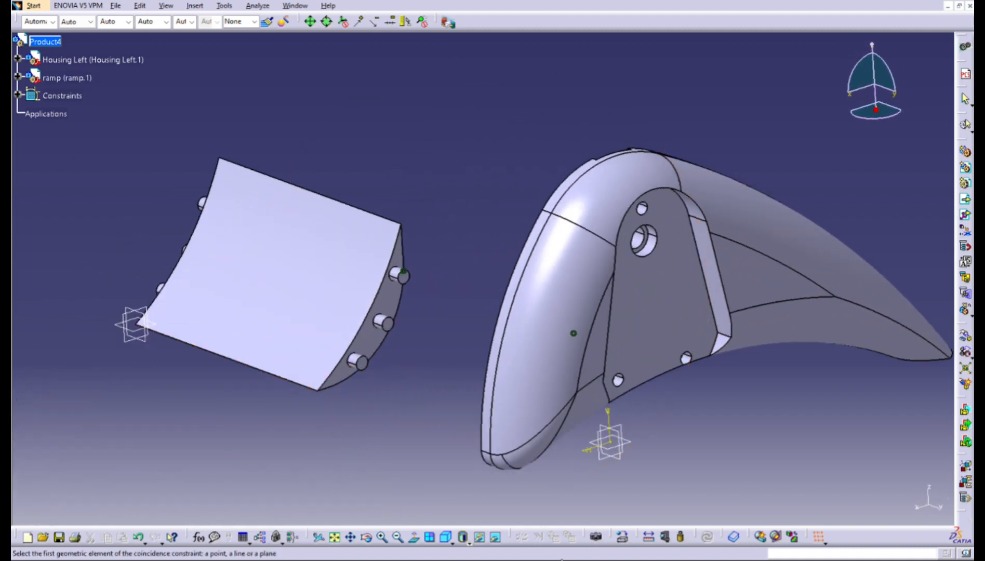
middle_click_drag(387, 390, 485, 345)
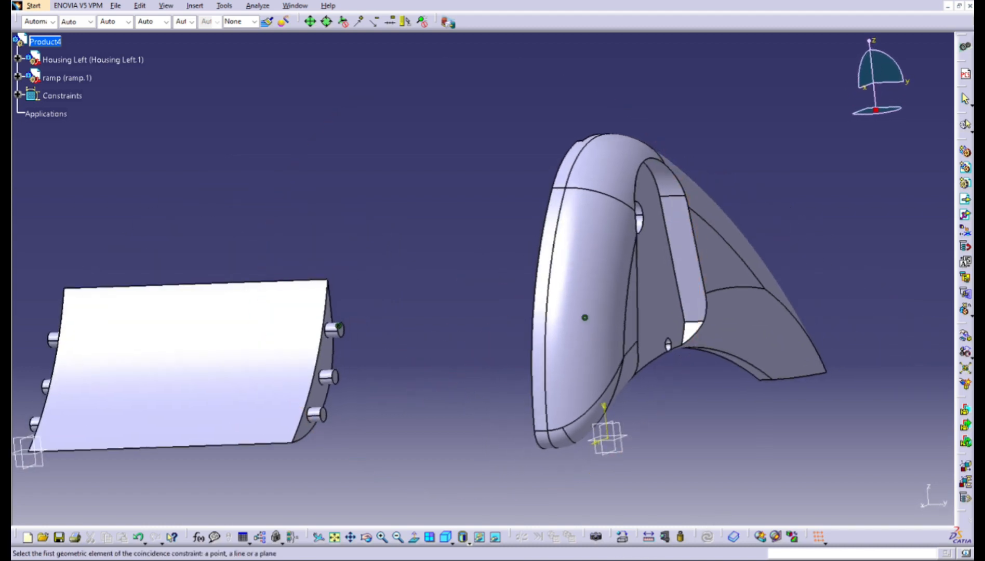
left_click(330, 377)
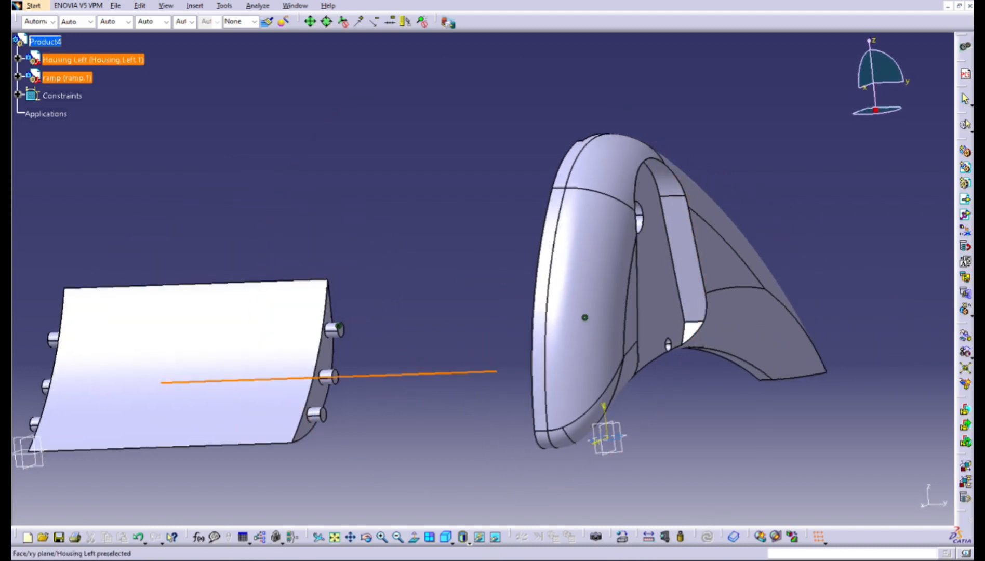
middle_click_drag(597, 416, 509, 481)
left_click(765, 429)
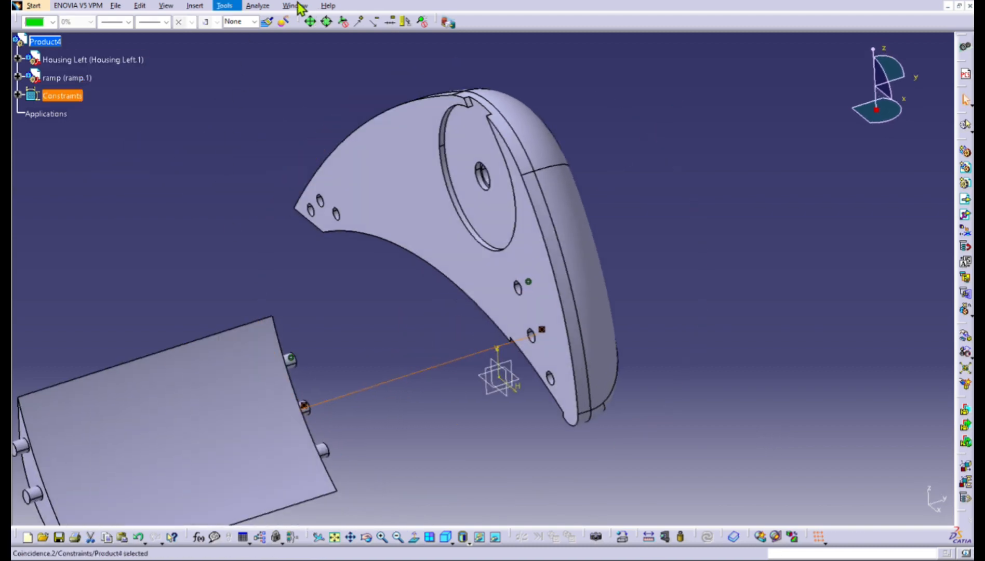
Add a coincidence constraint between the ramp's lowest housing-side pin axis and the lowest hole near the housing's rounded end
middle_click_drag(785, 547, 374, 535)
left_click(484, 533)
middle_click_drag(554, 552, 871, 556)
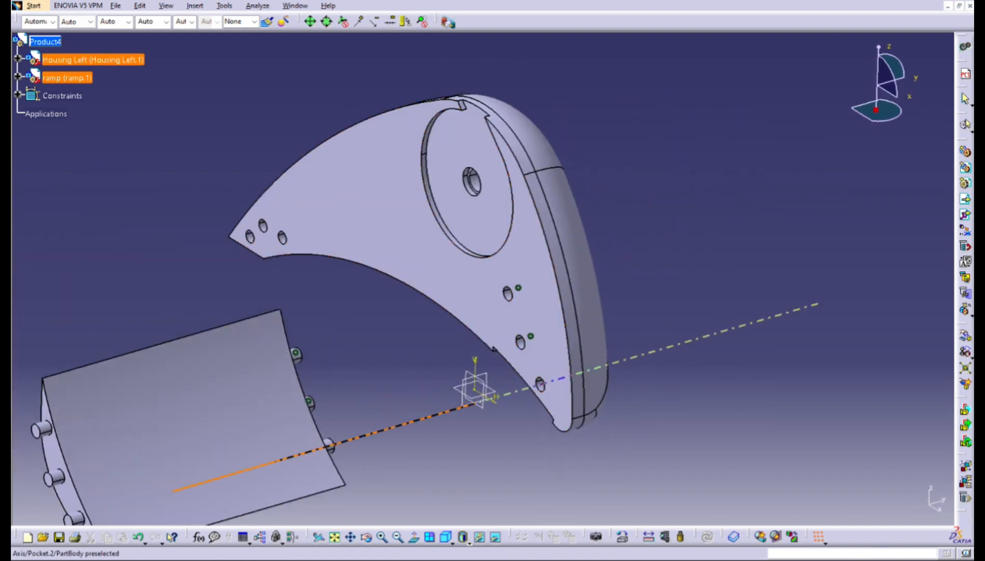
left_click(540, 385)
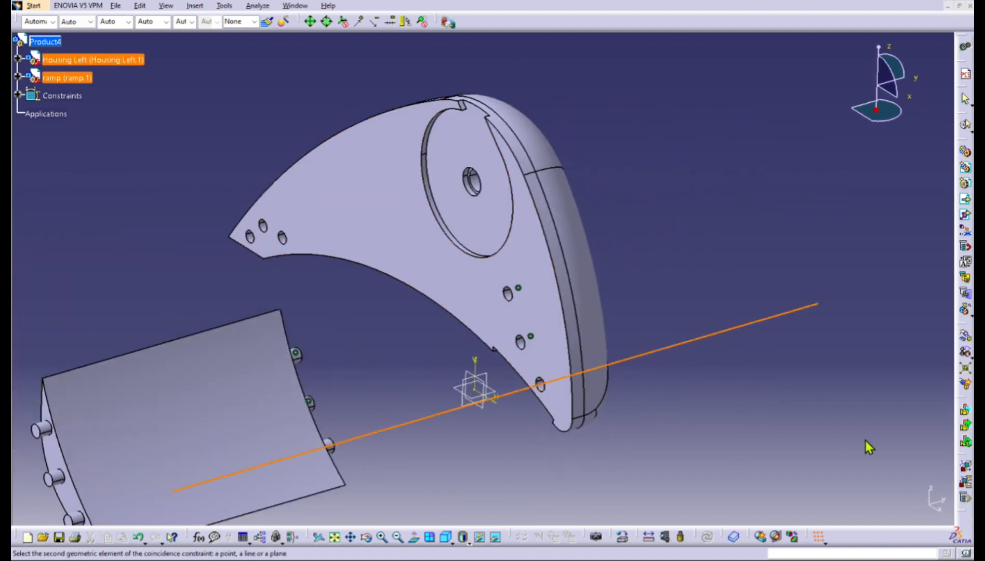
middle_click_drag(815, 513, 392, 412)
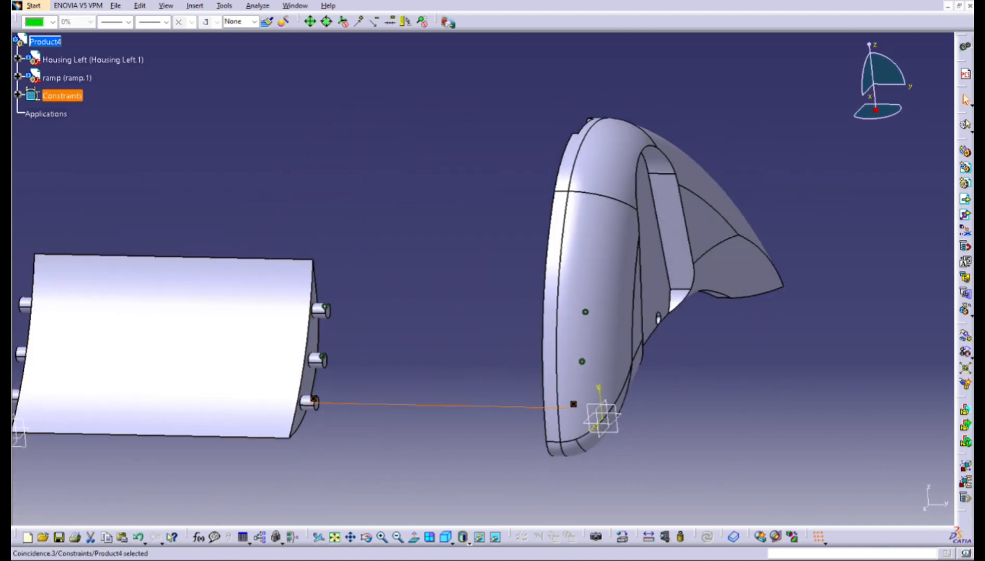
middle_click_drag(770, 374, 657, 317)
key("Escape")
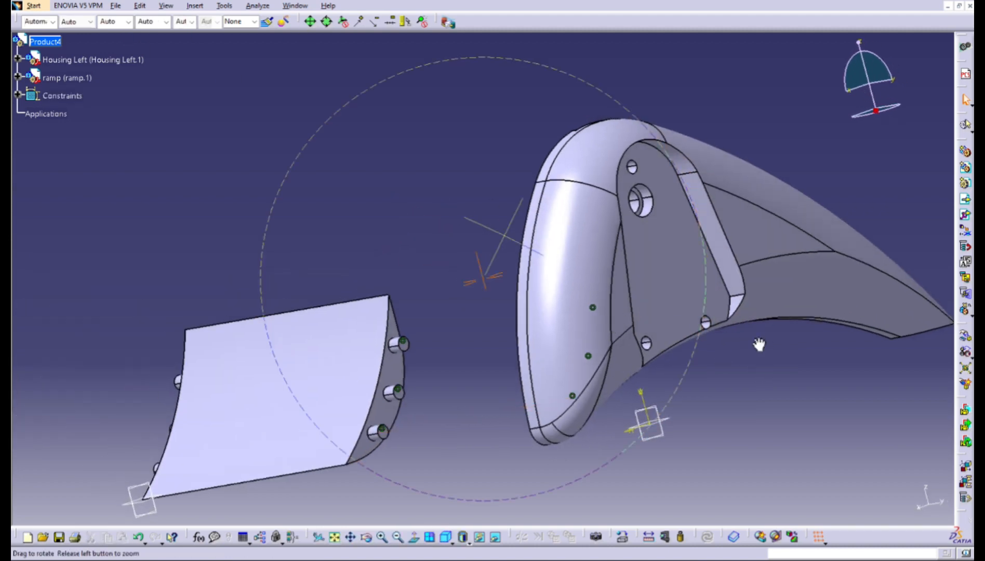
Add a contact constraint between the end face of the ramp's uppermost housing-side pin and the bottom face of the housing's matching hole
middle_click_drag(758, 345, 982, 397)
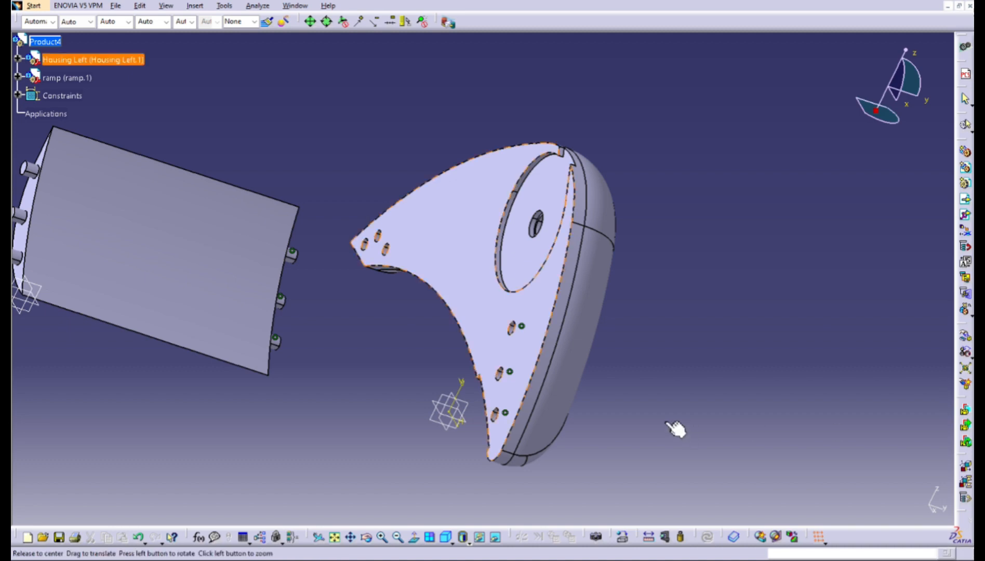
middle_click_drag(675, 430, 368, 339)
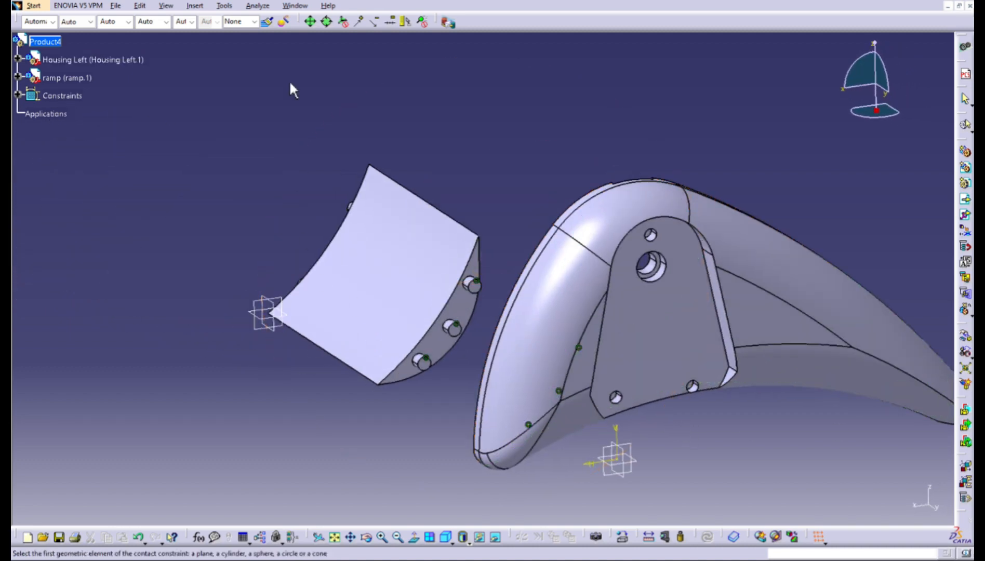
left_click(195, 5)
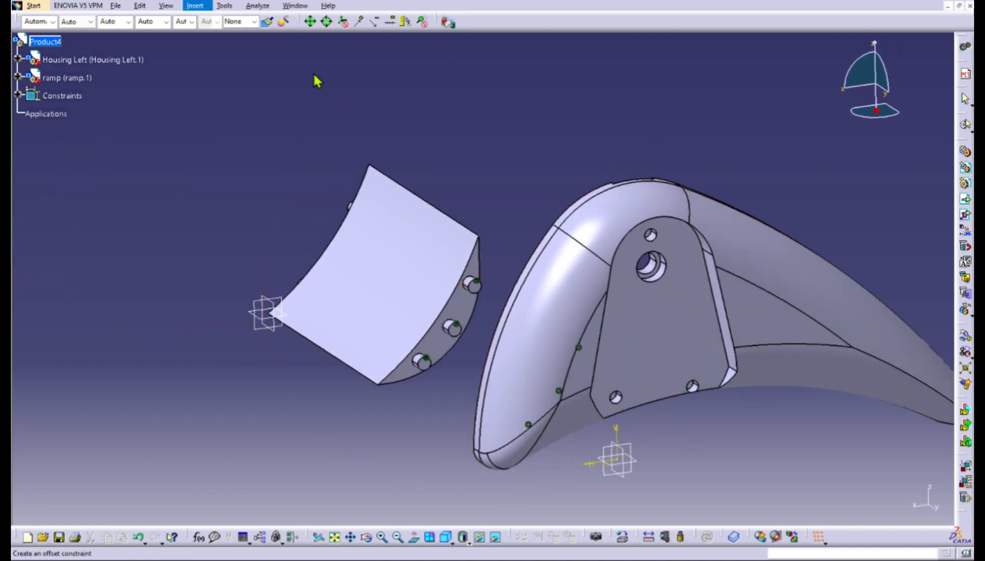
left_click(313, 57)
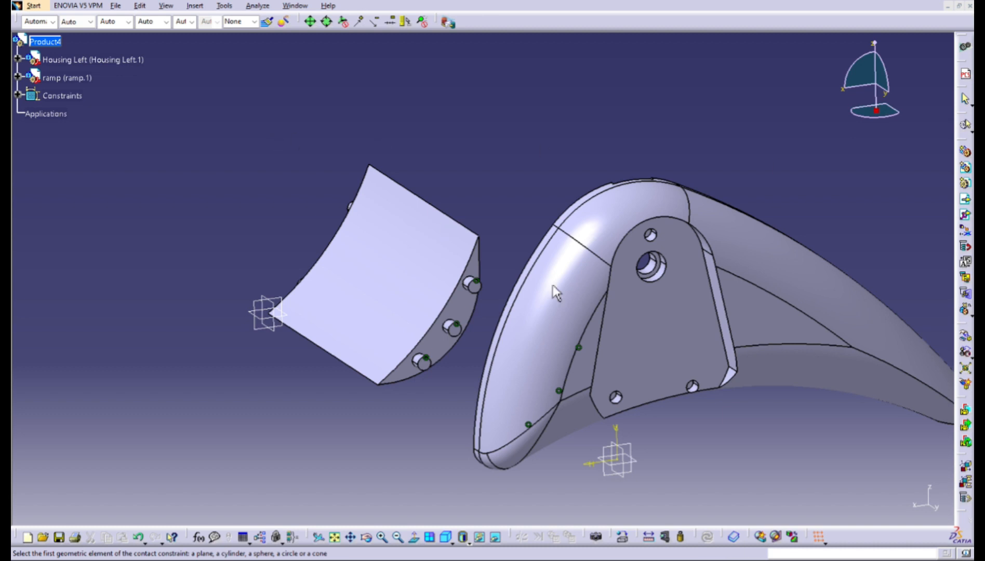
middle_click_drag(553, 285, 811, 370)
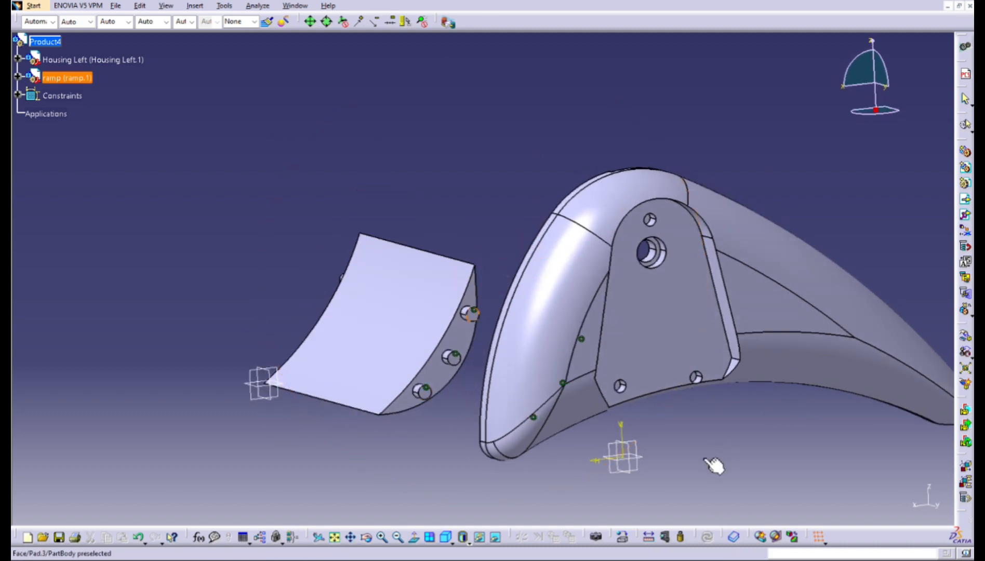
middle_click_drag(715, 467, 589, 455)
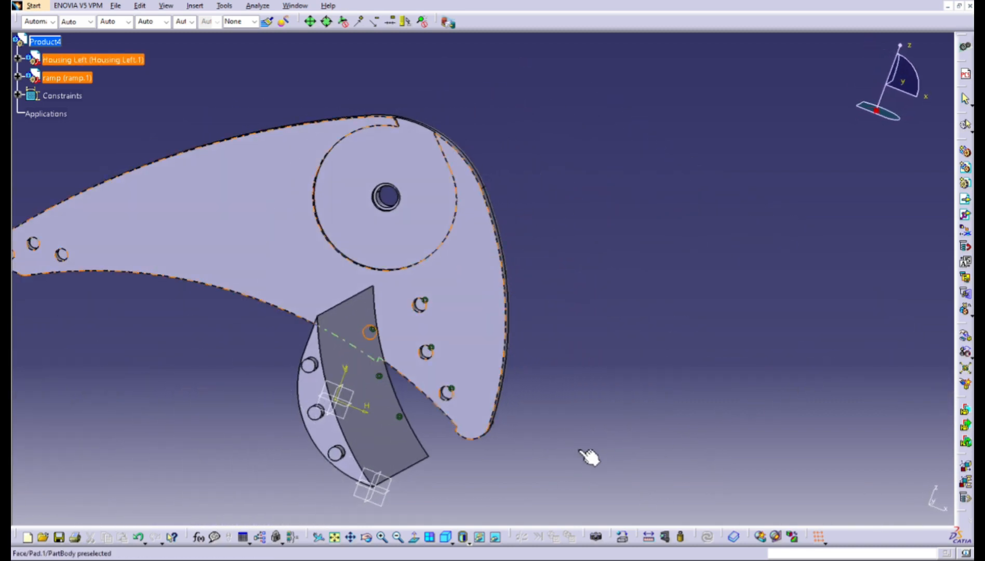
left_click(633, 447)
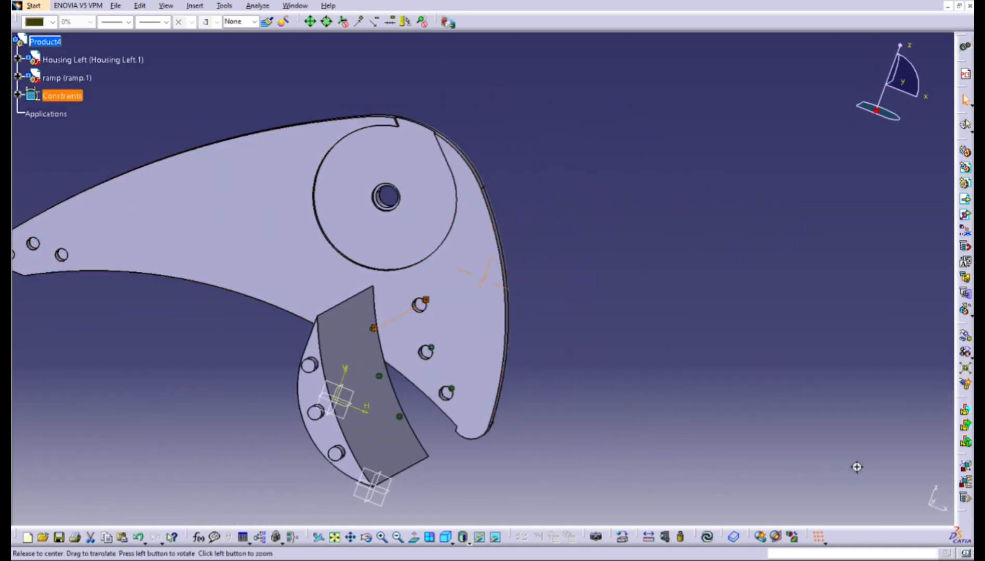
Update the product to seat the ramp's pins in the housing's holes
middle_click_drag(796, 464, 534, 451)
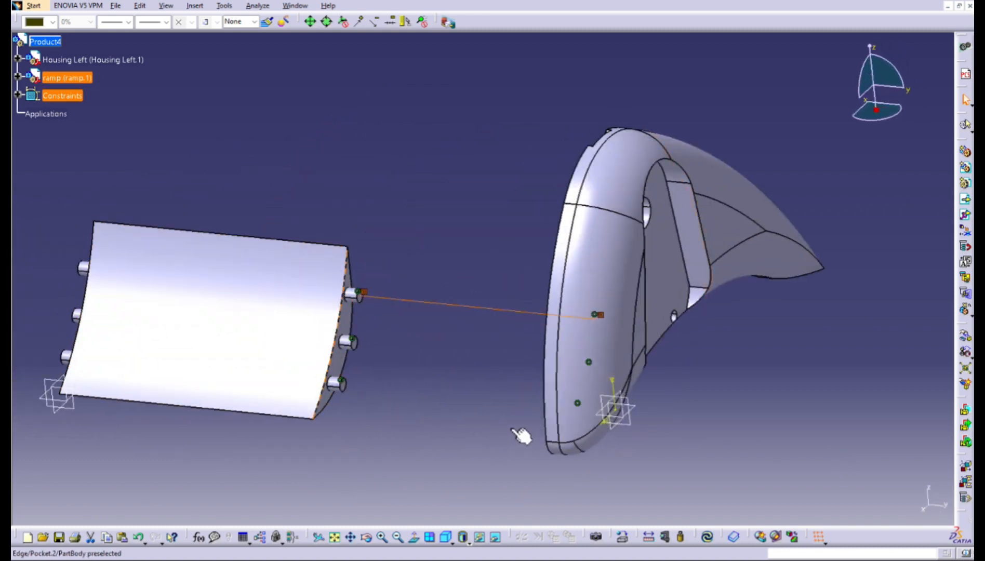
middle_click_drag(627, 474, 917, 468)
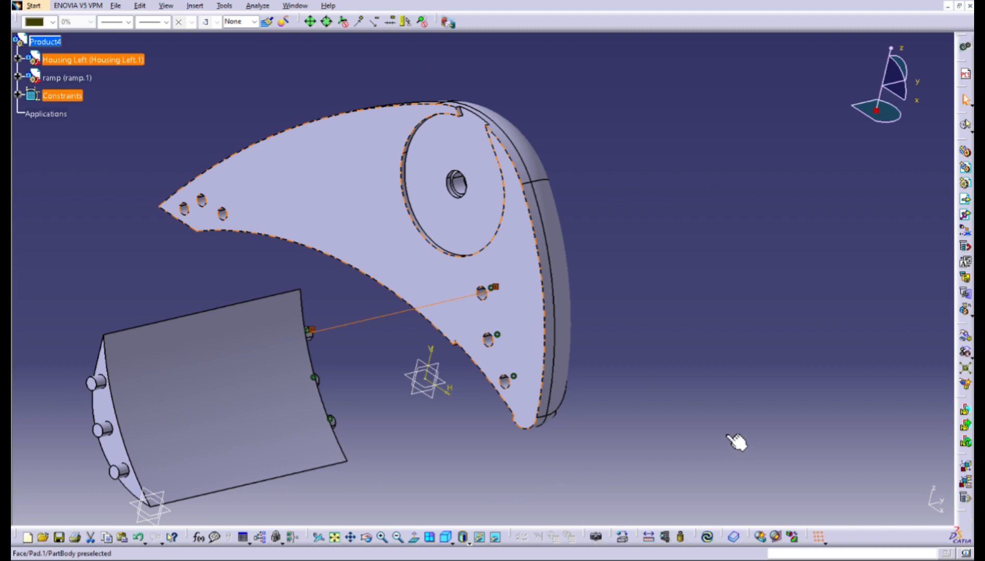
middle_click_drag(870, 464, 472, 443)
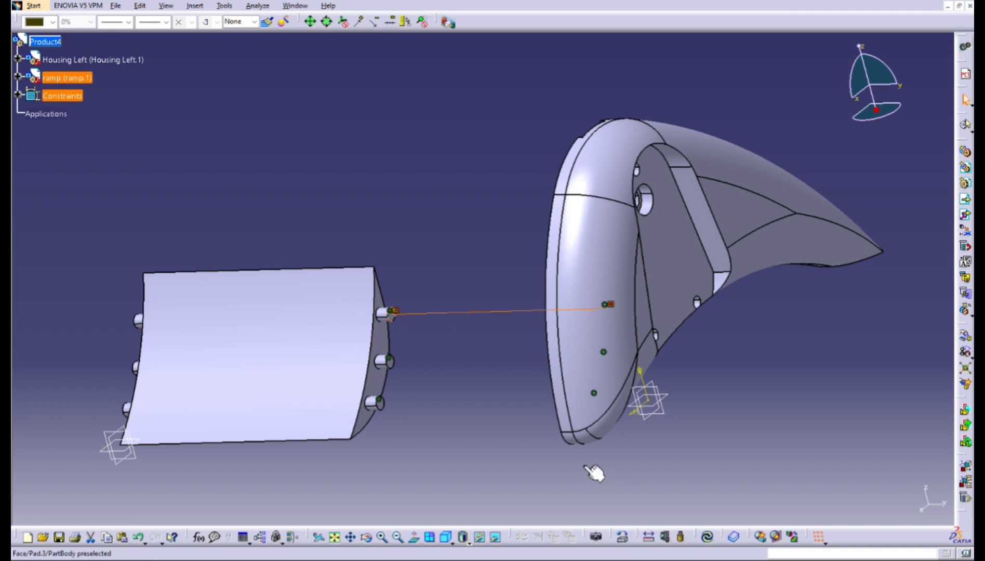
middle_click_drag(594, 473, 806, 462)
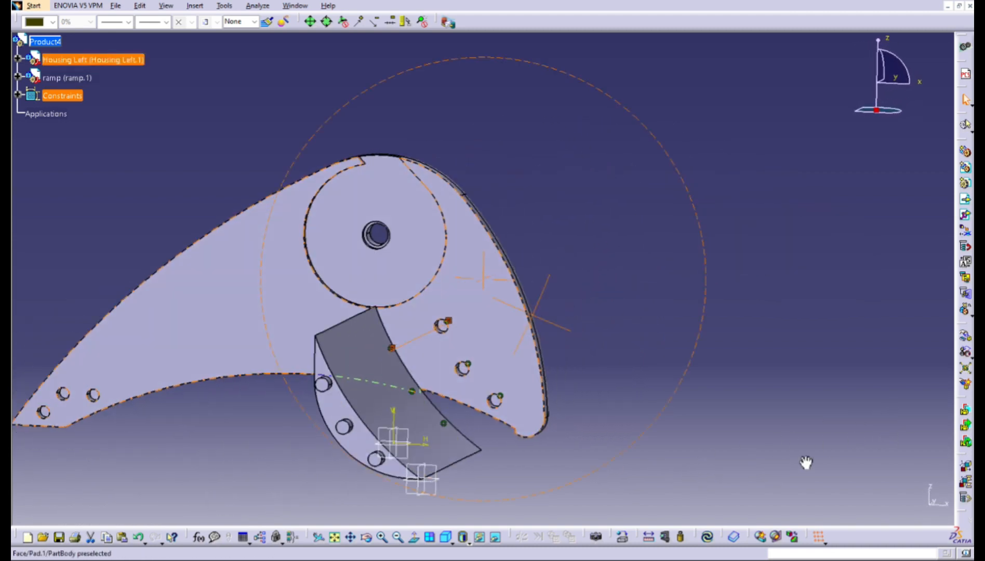
middle_click_drag(768, 488, 466, 462)
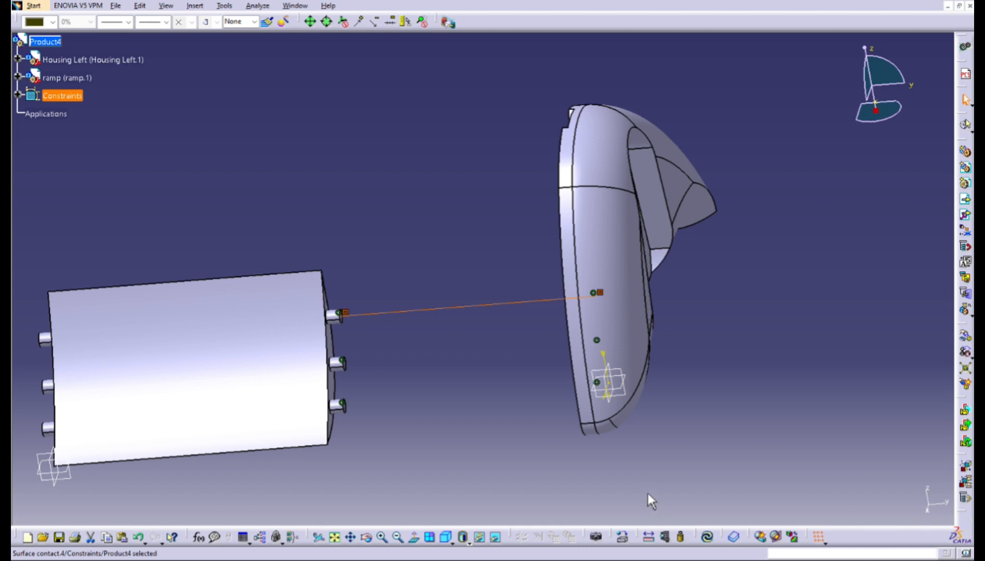
key("ctrl+u")
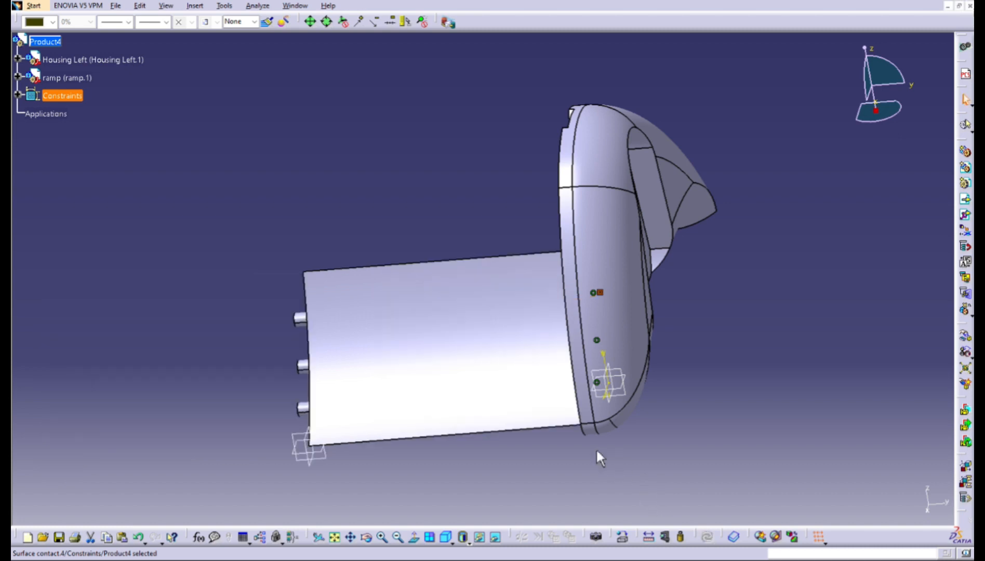
Insert the existing Body Bracket F part into the product as a third component
middle_click_drag(625, 299, 521, 469)
mouse_move(684, 307)
middle_mouse_down()
mouse_move(671, 321)
mouse_move(686, 303)
middle_mouse_up()
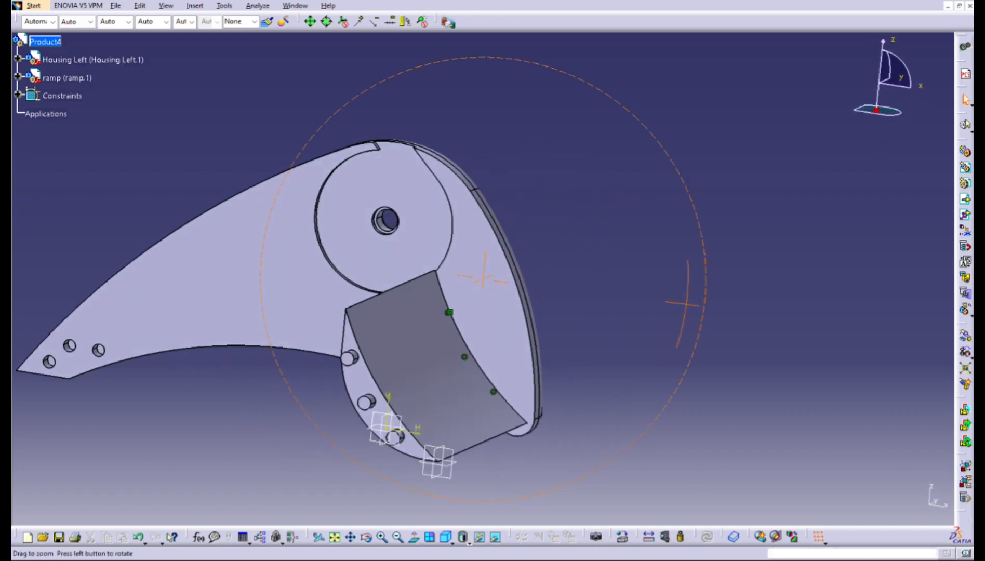
middle_click_drag(332, 317, 461, 303)
middle_click_drag(694, 445, 684, 286)
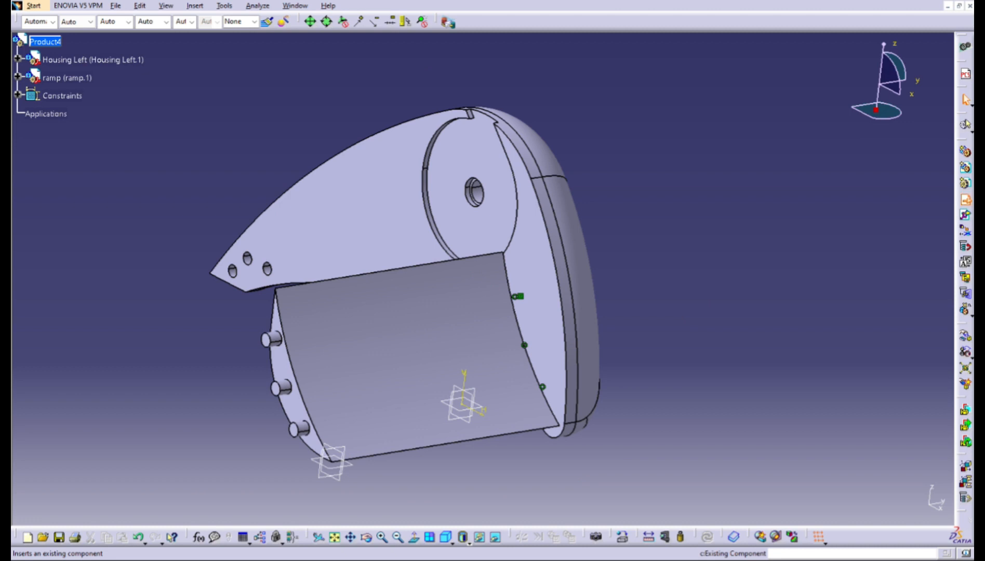
left_click(966, 99)
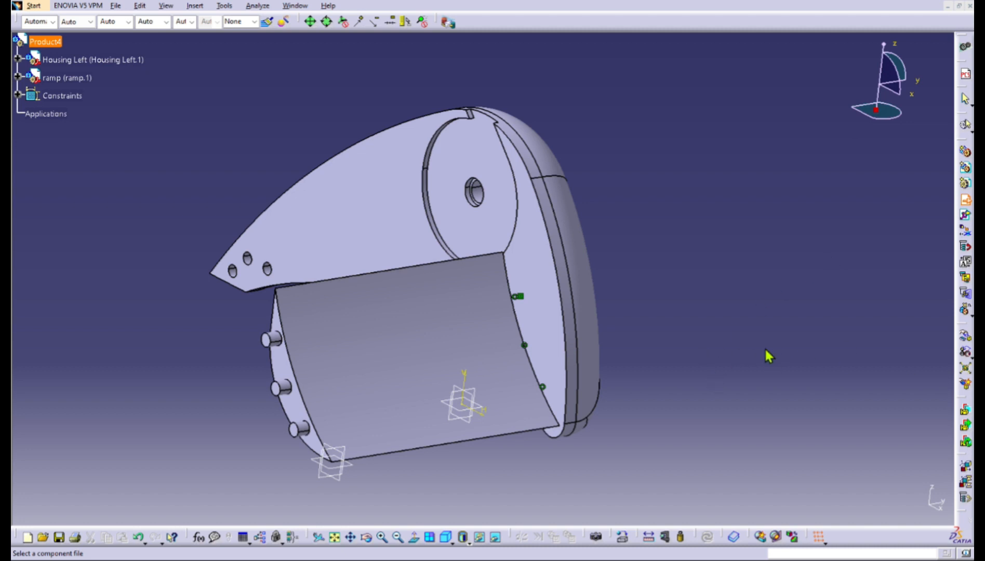
middle_click_drag(676, 312, 491, 297)
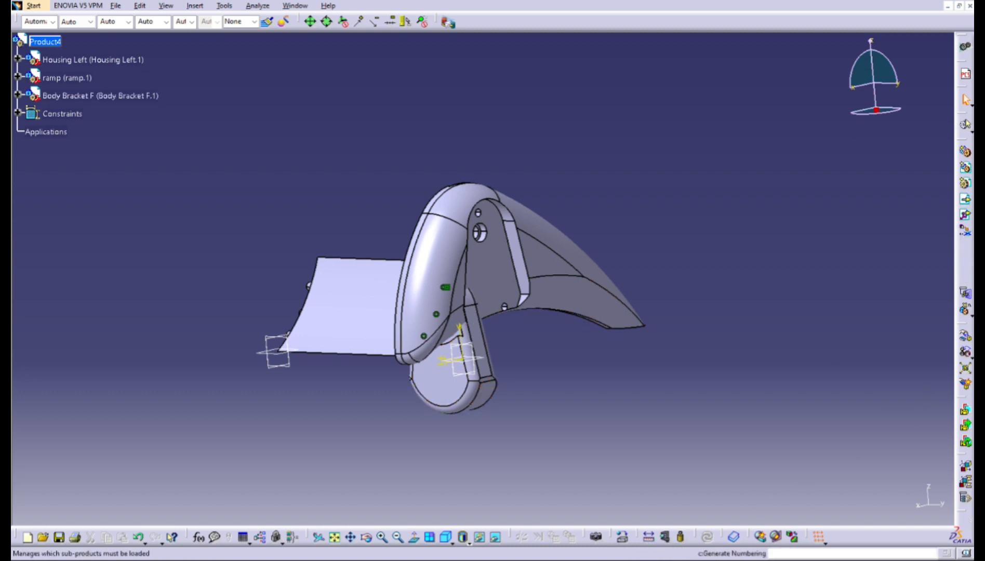
Move Body Bracket F with the Manipulation tool until it stands clear of the housing, on its outer side
left_click(966, 337)
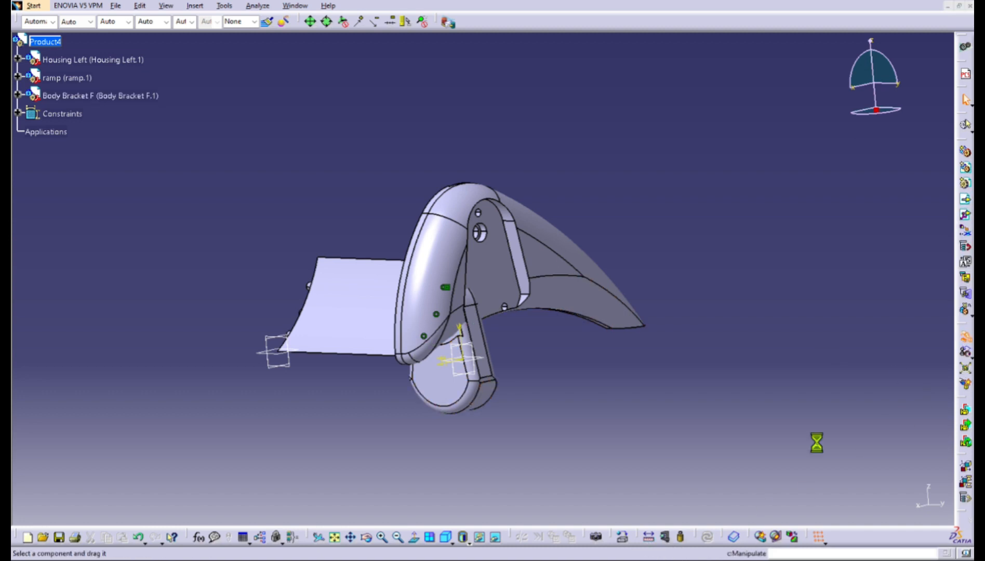
middle_click_drag(522, 347, 592, 380)
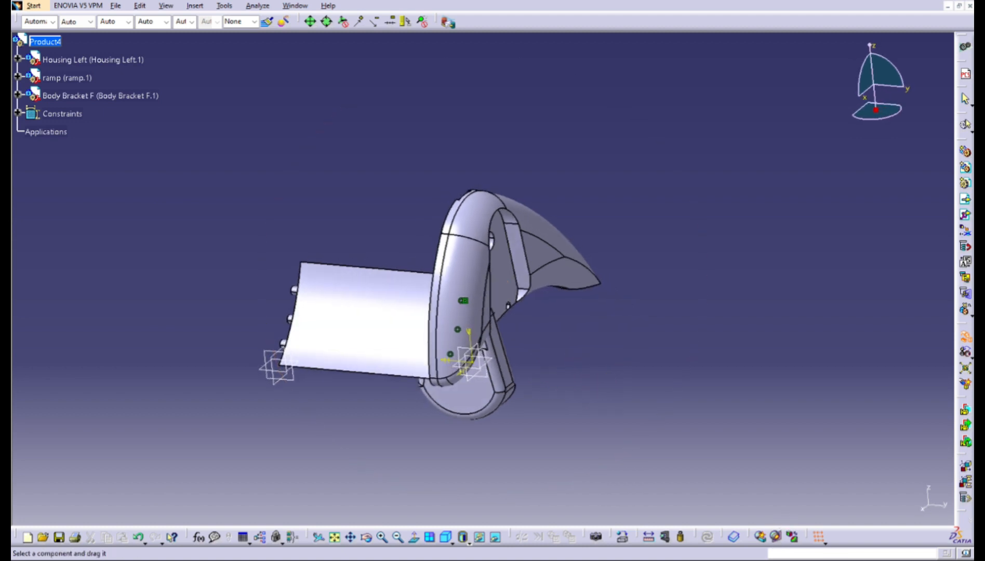
middle_click_drag(463, 380, 451, 414)
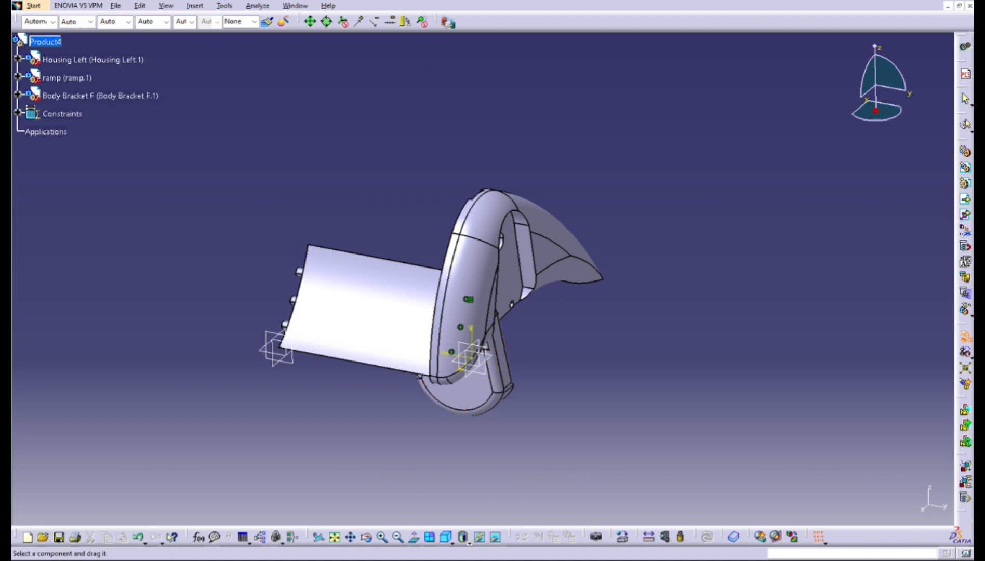
left_click_drag(470, 399, 553, 364)
middle_click_drag(570, 355, 462, 381)
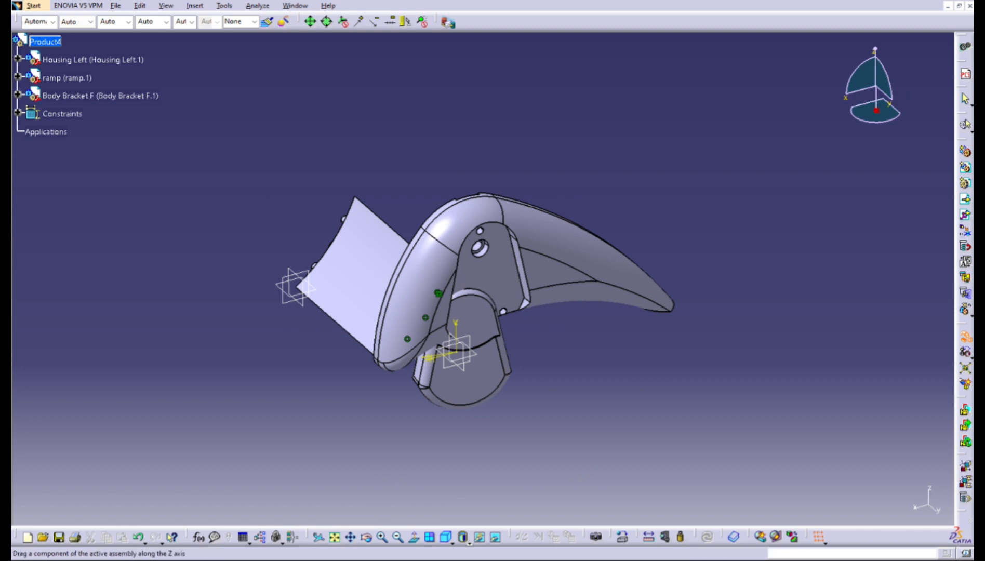
left_click_drag(467, 384, 543, 401)
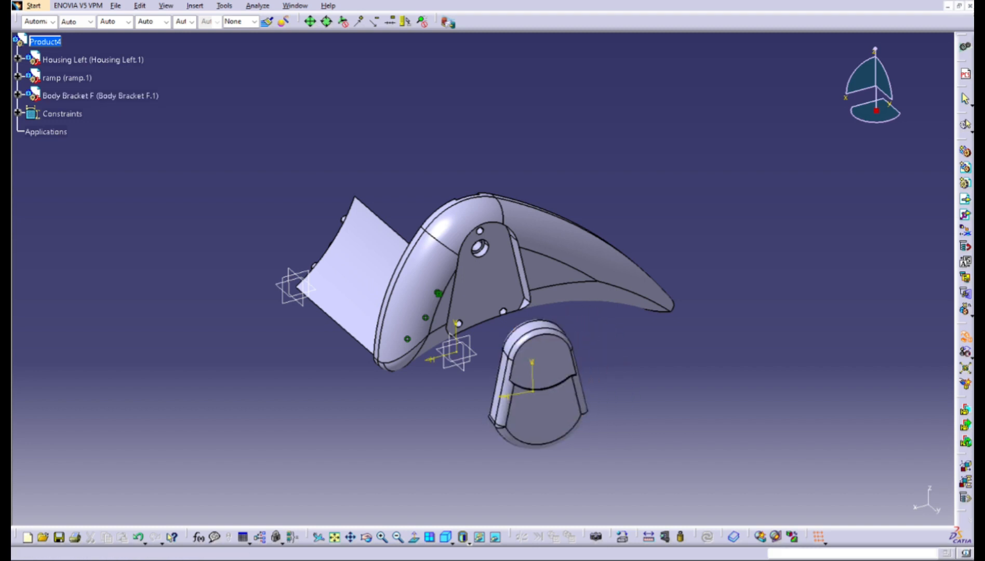
Add a coincidence constraint between the axis of Body Bracket F's hole and the axis of the housing's large hole
middle_click_drag(624, 359, 906, 379)
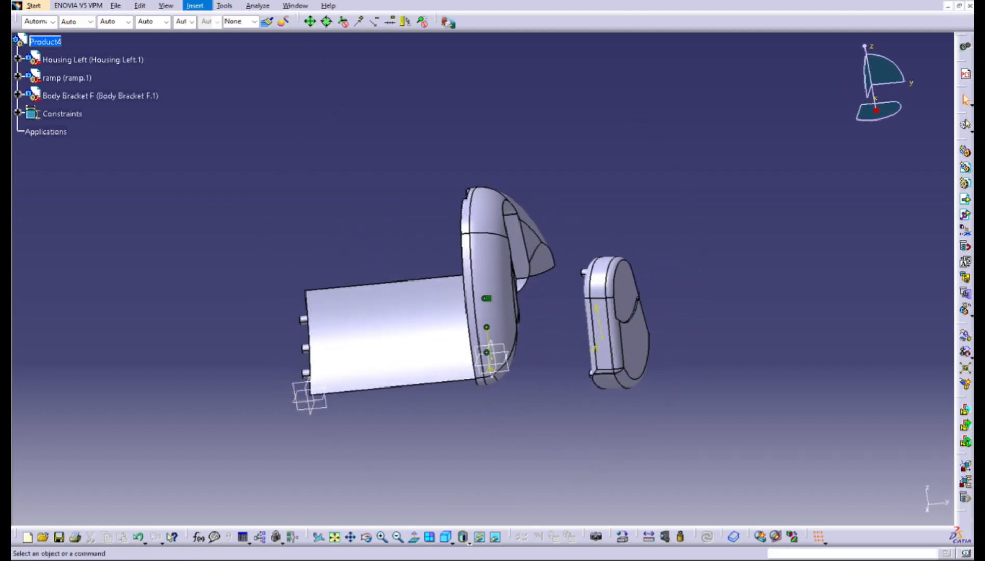
left_click(328, 40)
middle_click_drag(605, 312, 843, 393)
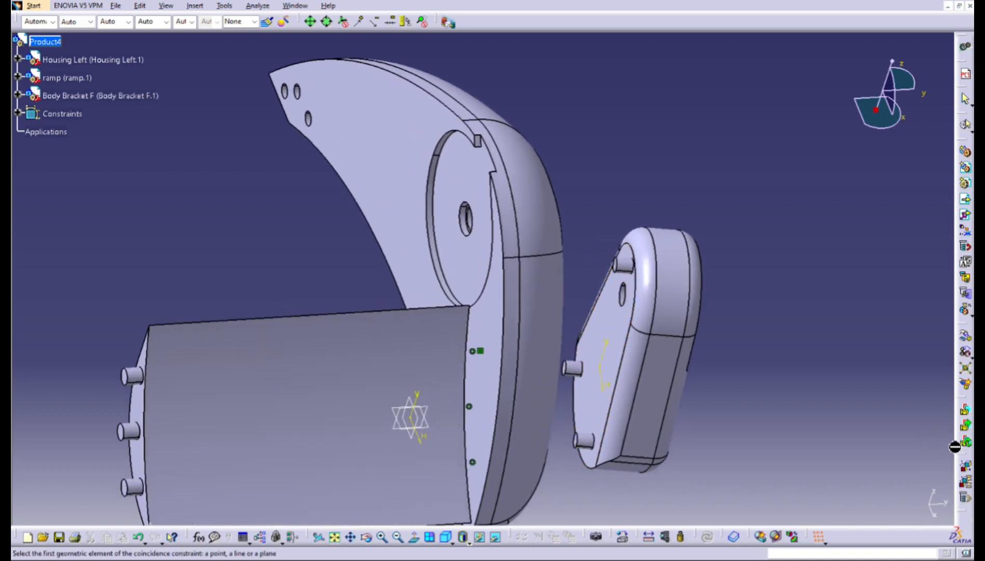
middle_click_drag(954, 446, 833, 458)
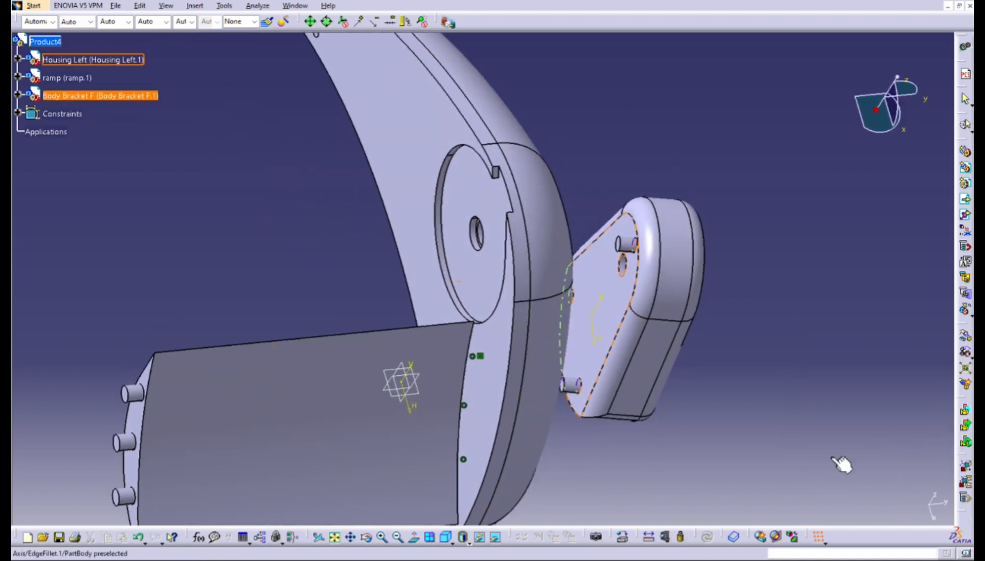
left_click(932, 386)
middle_click_drag(935, 389, 675, 352)
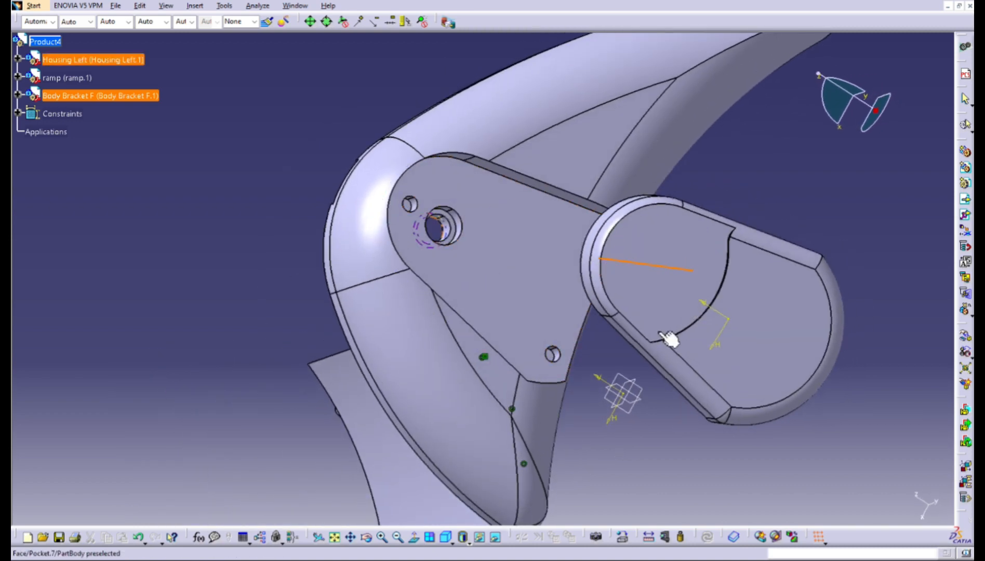
middle_click_drag(809, 416, 745, 418)
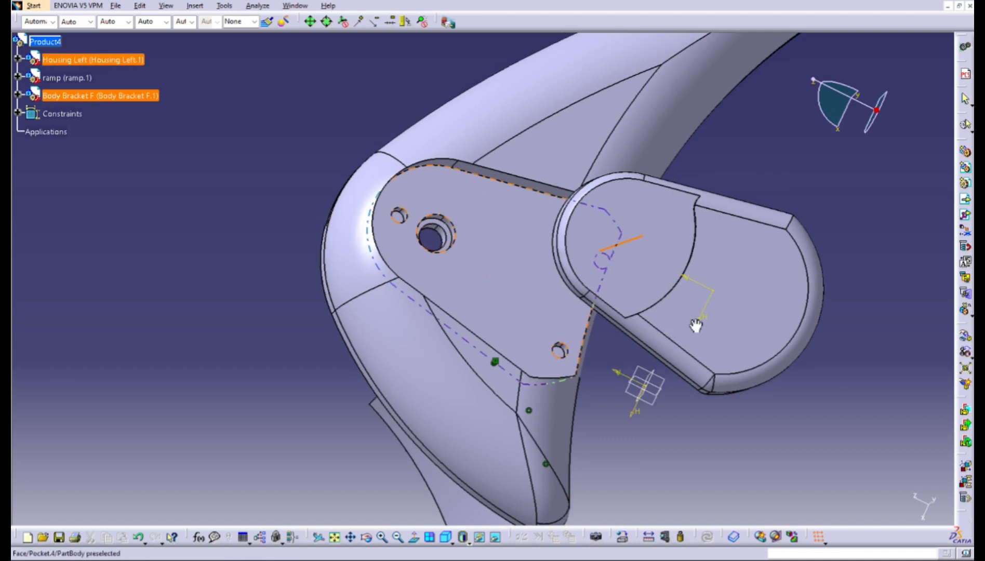
middle_click_drag(696, 324, 683, 342)
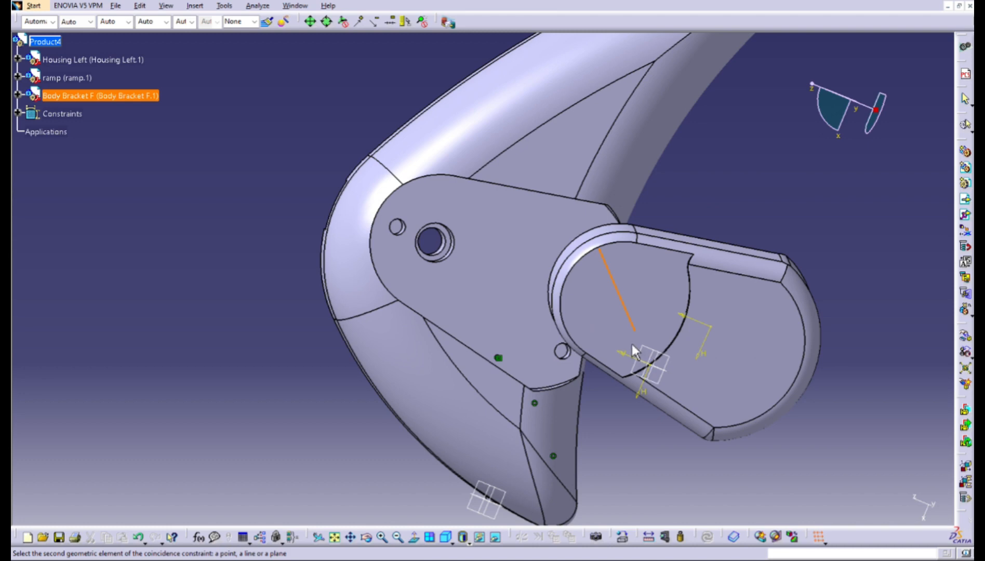
middle_click_drag(640, 422, 697, 329)
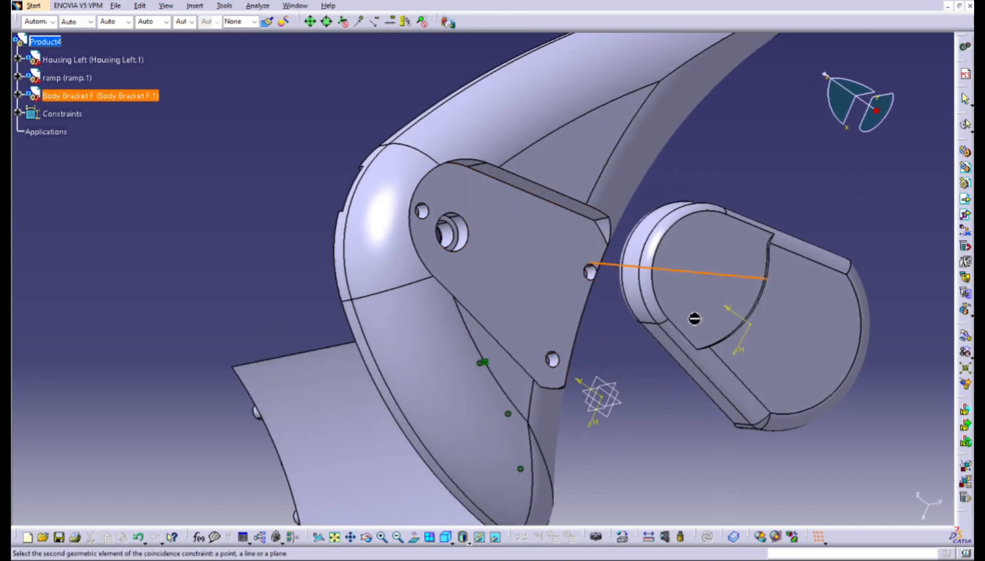
left_click(687, 330)
middle_click_drag(796, 387, 631, 287)
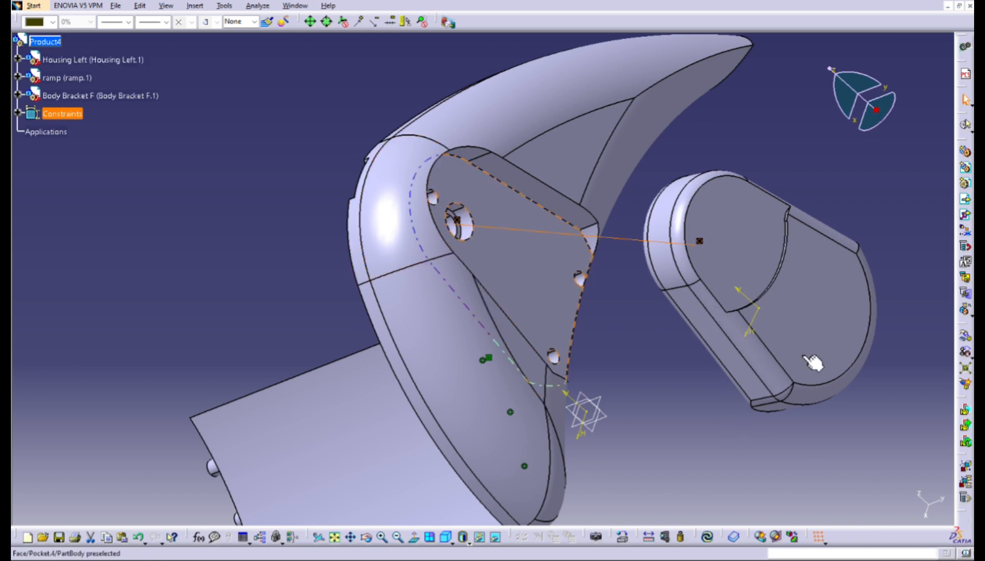
middle_click_drag(813, 362, 613, 278)
middle_click_drag(824, 432, 752, 354)
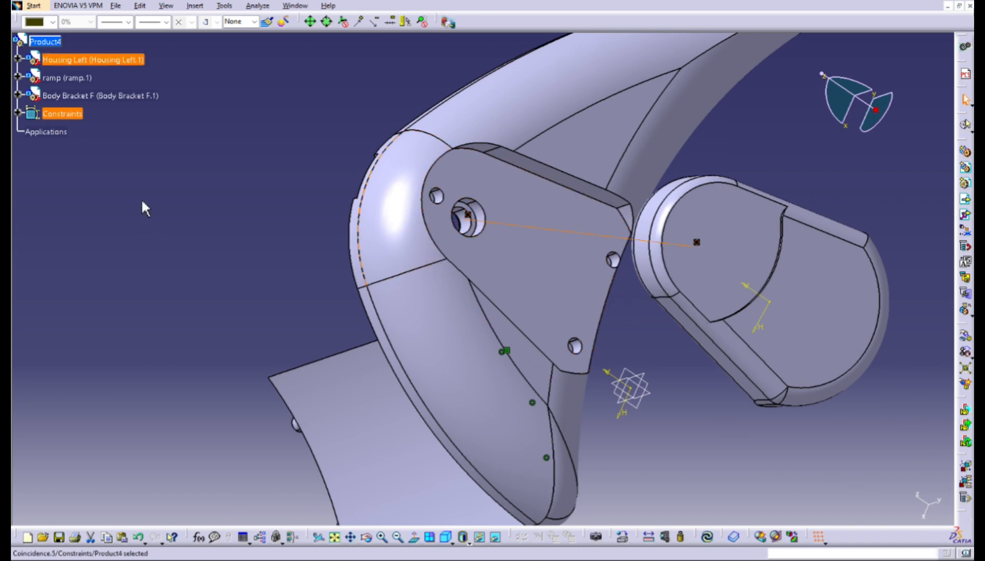
Update the product to line Body Bracket F up with the axis of the housing's large hole
middle_click_drag(520, 250, 728, 364)
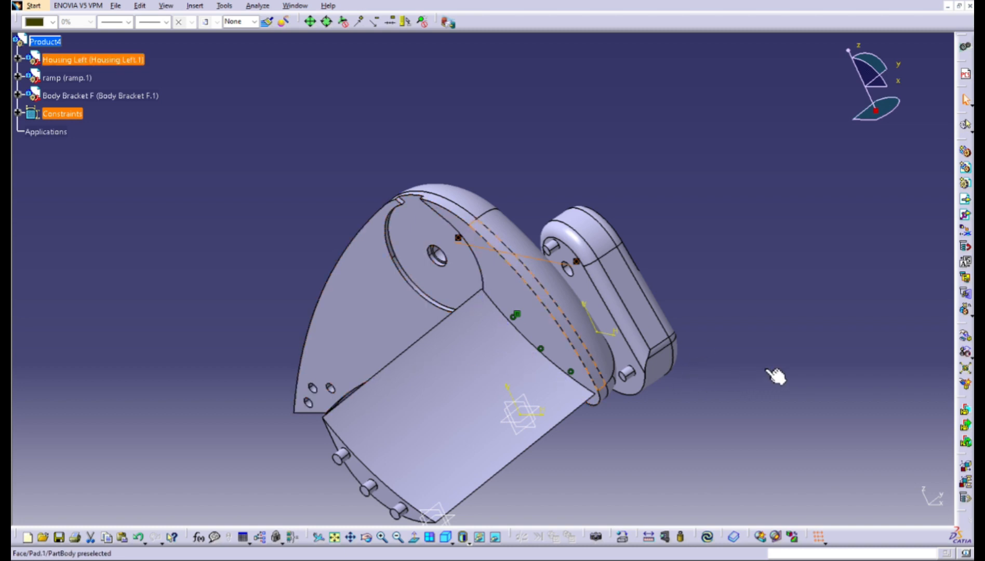
middle_click_drag(837, 371, 512, 502)
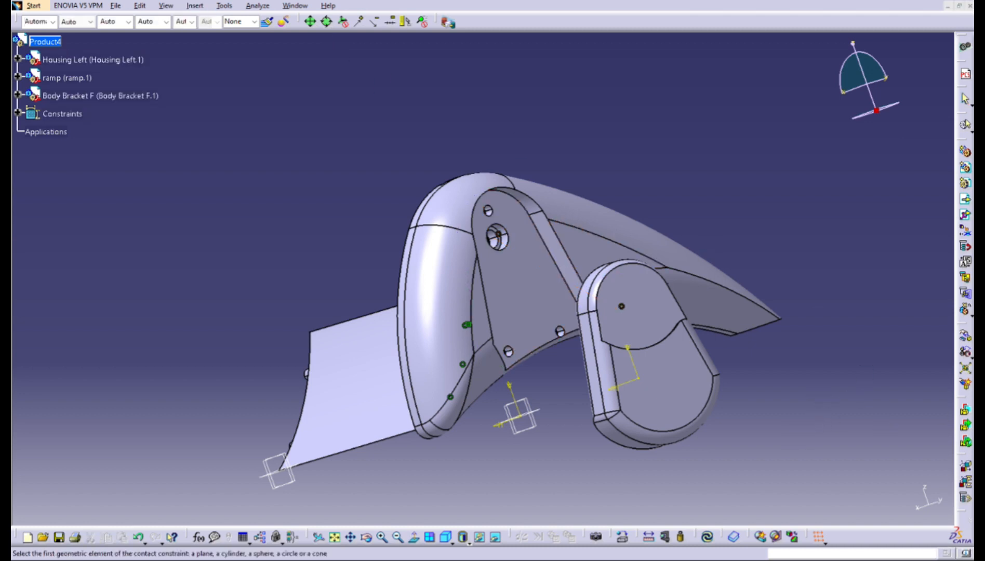
left_click(239, 169)
middle_click_drag(450, 229, 698, 367)
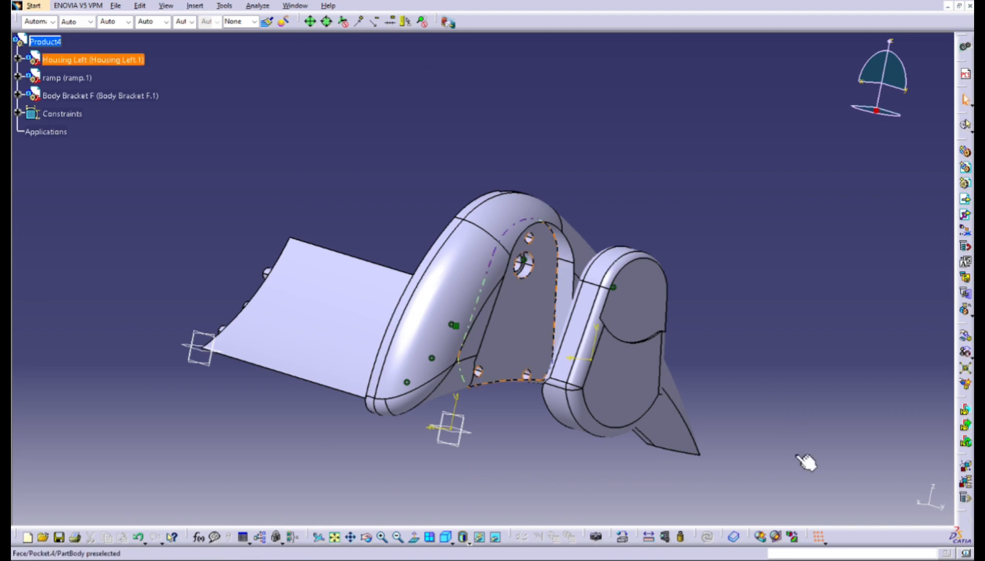
Add a contact constraint between Body Bracket F's inner, pin-side face and the flat recessed face on the housing's outer side
left_click(598, 373)
middle_click_drag(675, 312, 751, 512)
left_click(501, 343)
middle_click_drag(751, 467, 649, 268)
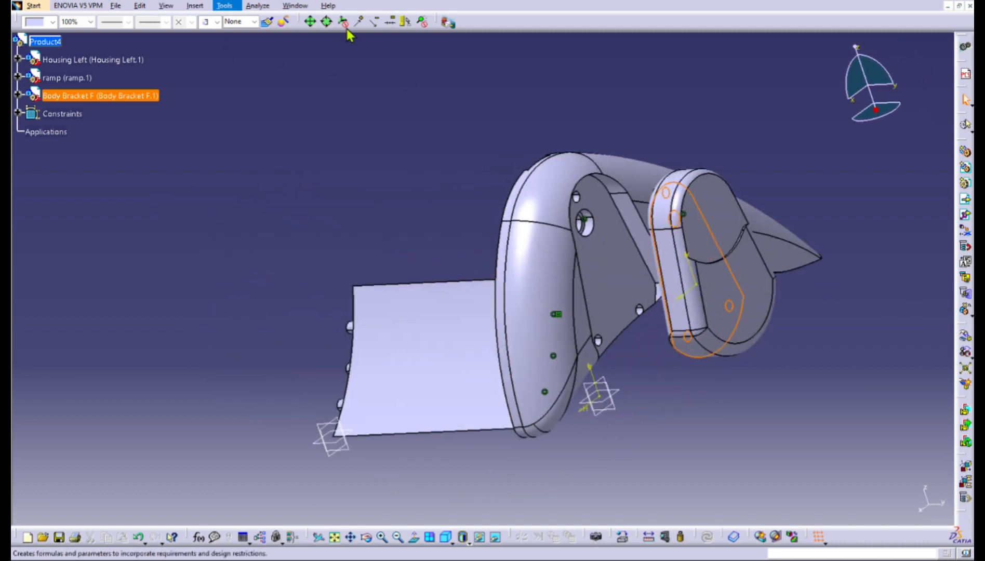
left_click(285, 61)
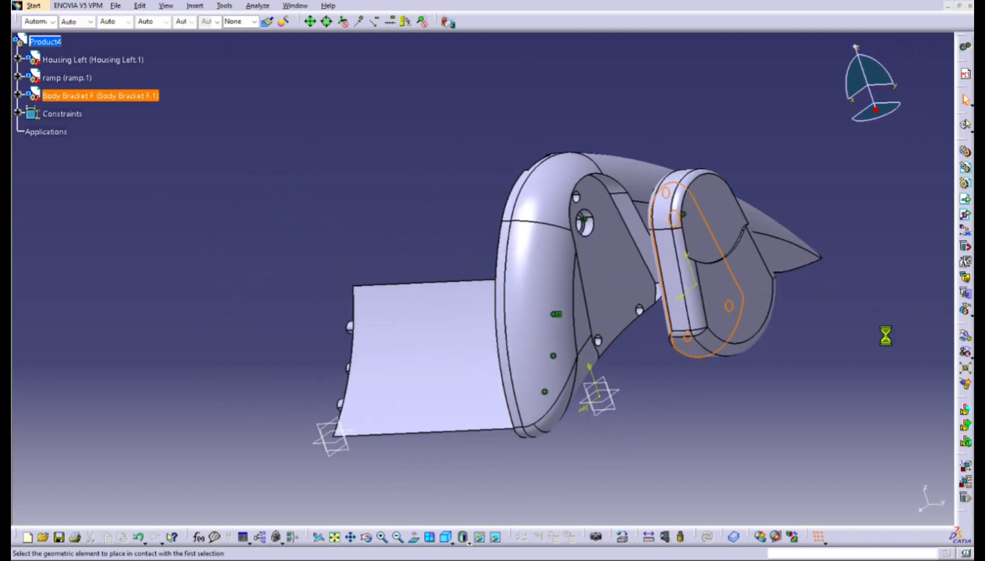
left_click(917, 376)
middle_click_drag(846, 427, 821, 394)
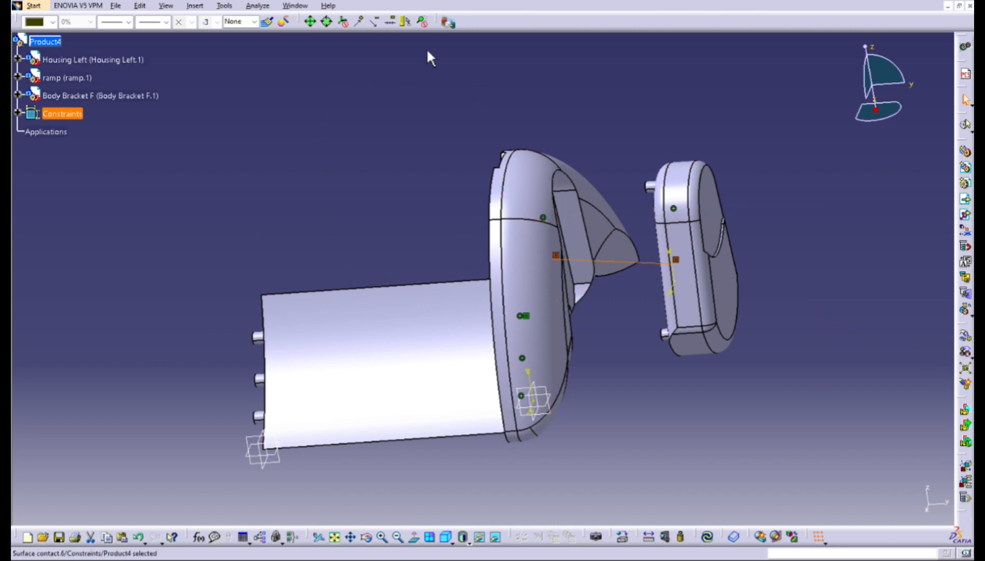
middle_click_drag(623, 322, 541, 324)
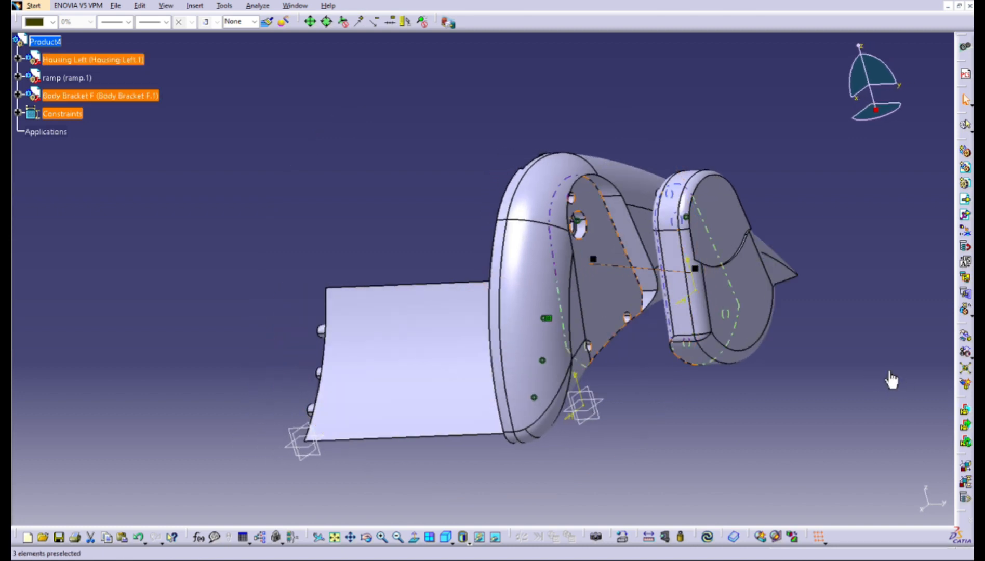
Update the product to seat Body Bracket F in the recess on the housing's outer side
left_click(965, 370)
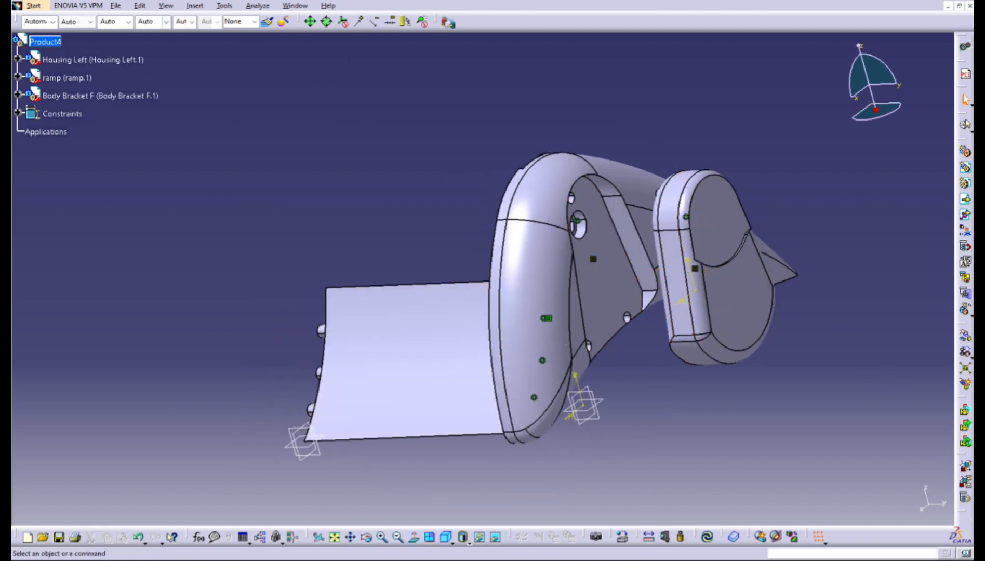
key("alt+e")
left_click(265, 170)
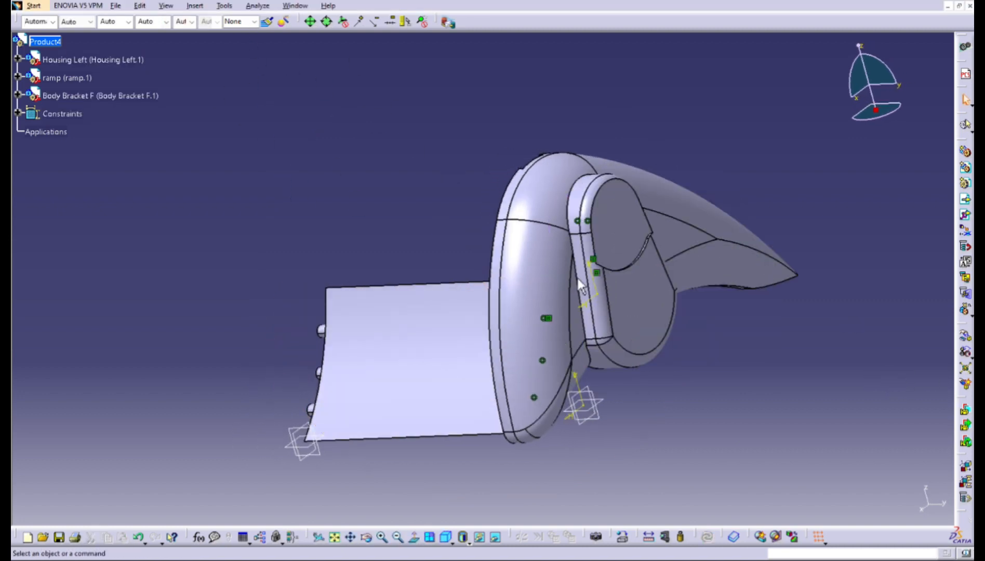
middle_click_drag(894, 388, 904, 368)
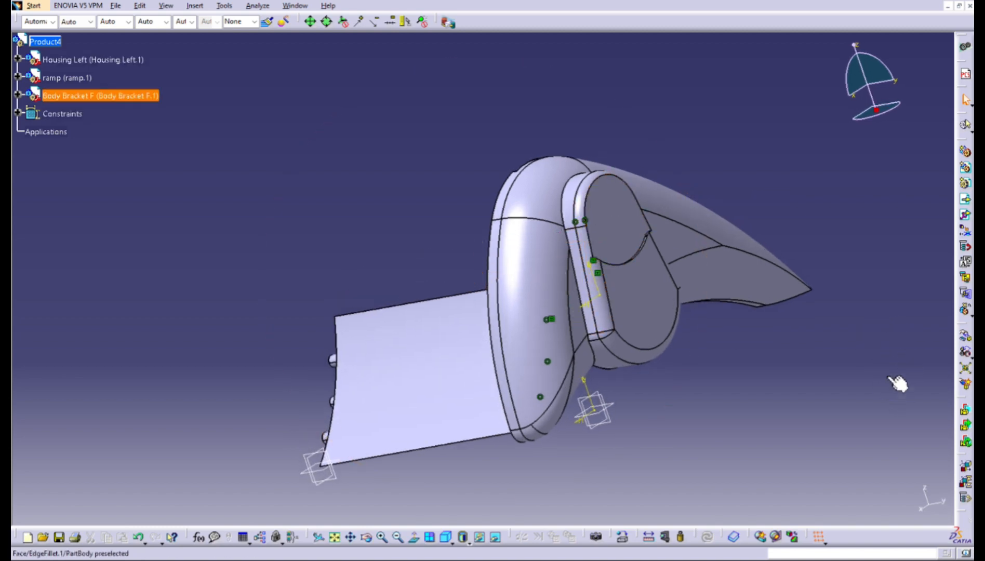
Insert the existing Bushing part into the product as a fourth component
middle_click_drag(488, 281, 748, 259)
middle_click_drag(305, 310, 625, 366)
middle_click_drag(332, 322, 831, 473)
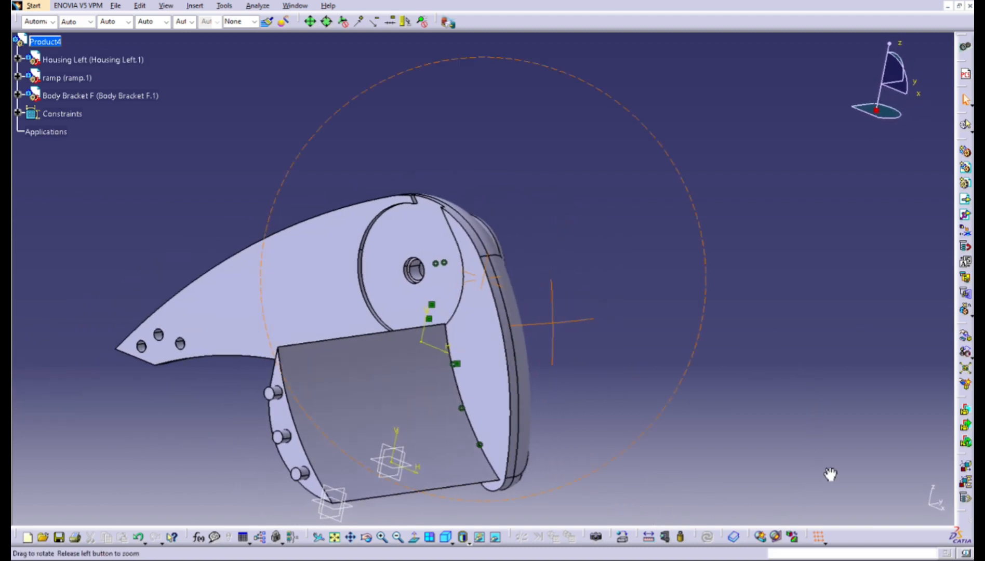
middle_click_drag(395, 410, 494, 283)
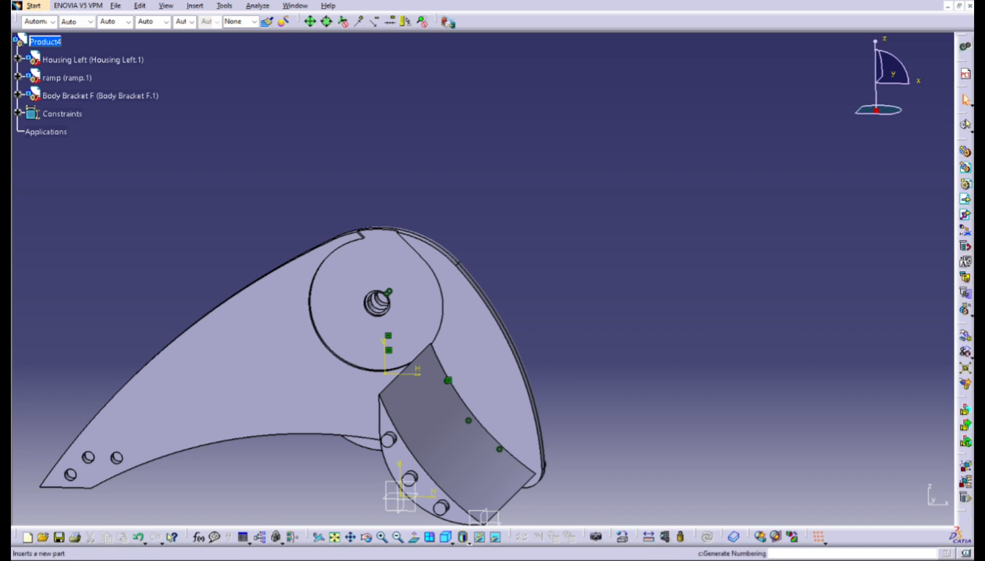
left_click(965, 199)
left_click(45, 42)
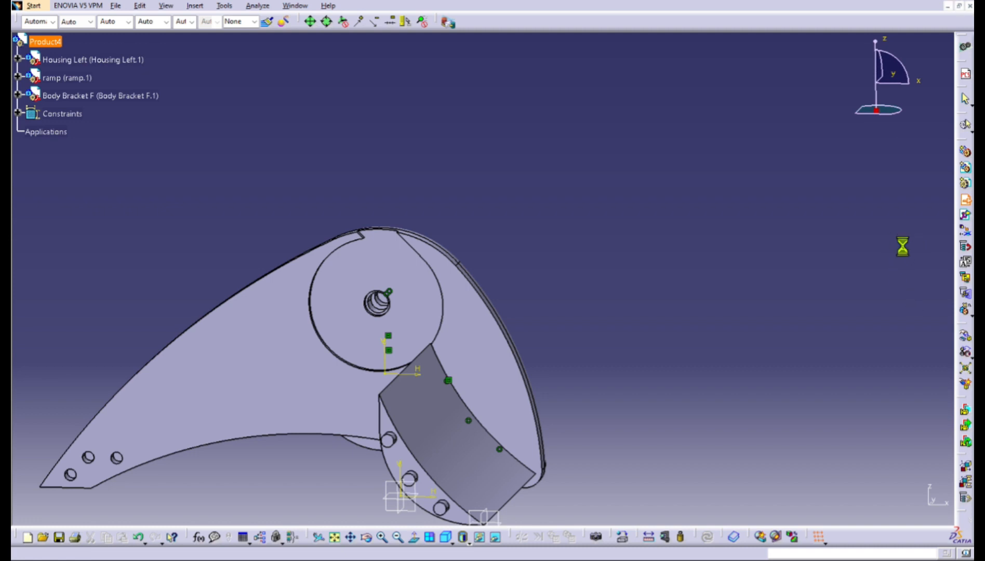
middle_click_drag(655, 473, 974, 520)
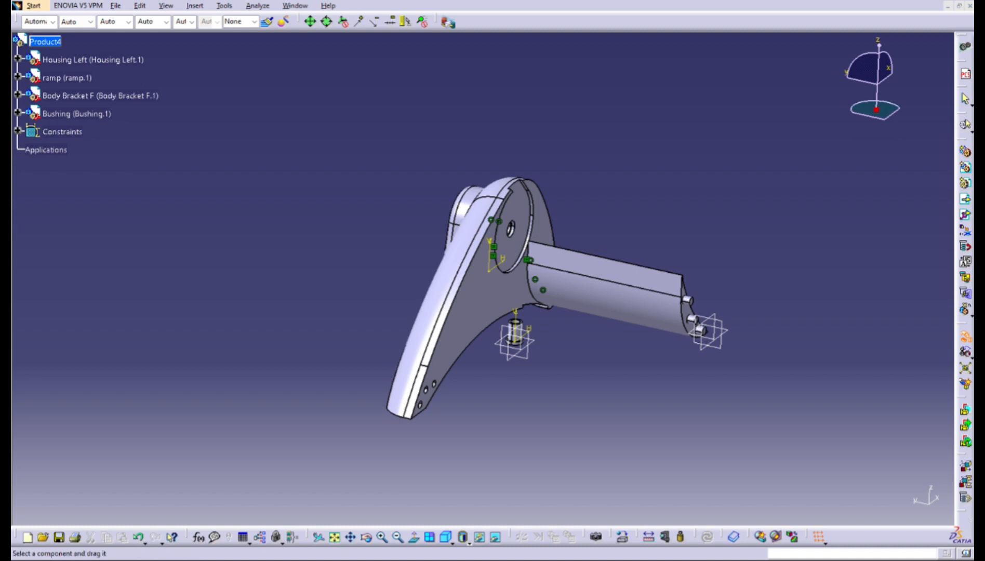
Rotate the Bushing with the Manipulation tool until it lies parallel to the axis of the housing's large hole
left_click(382, 536)
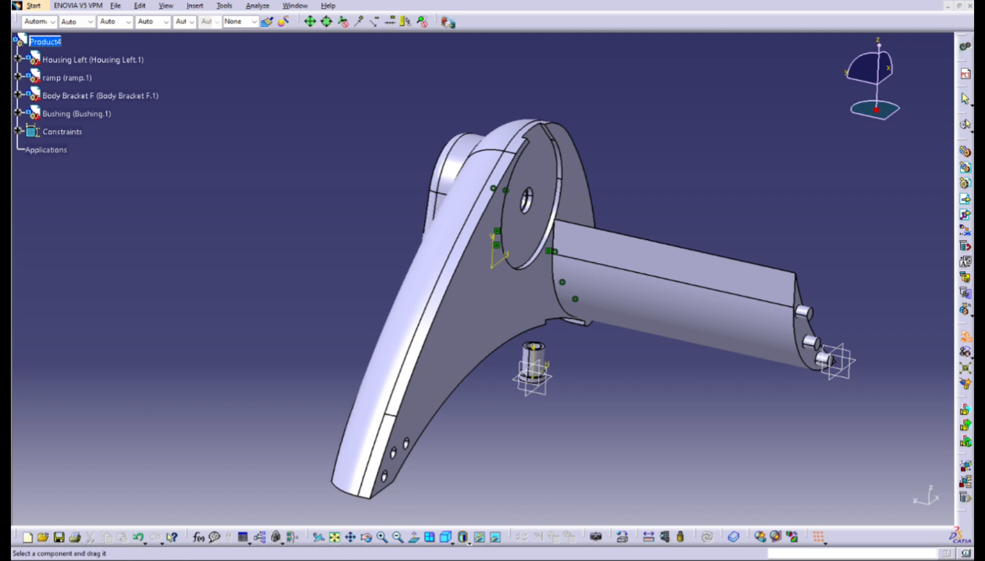
middle_click_drag(629, 225, 632, 238)
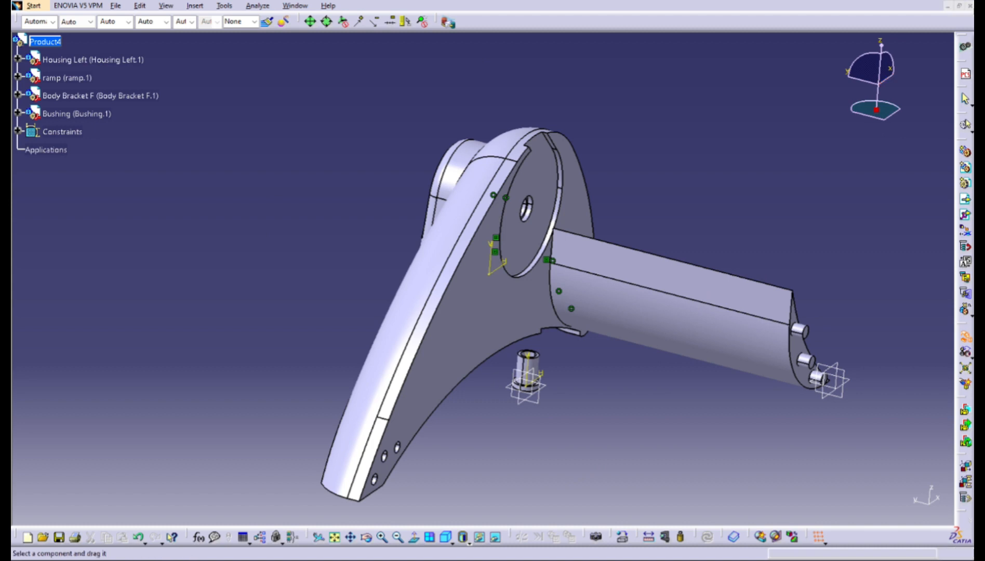
left_click_drag(526, 358, 524, 360)
left_click_drag(774, 528, 780, 514)
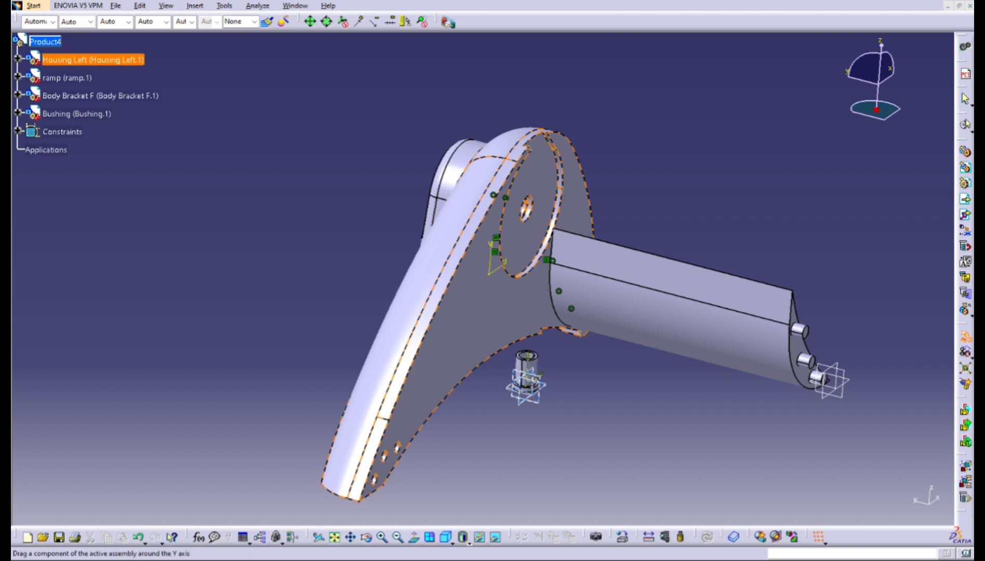
middle_click_drag(661, 307, 668, 279)
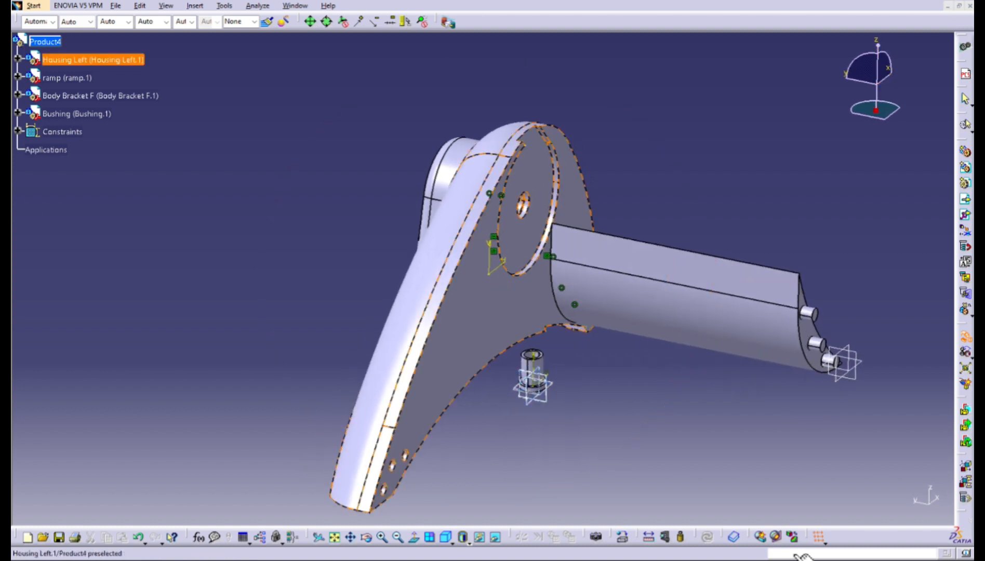
left_click(797, 538)
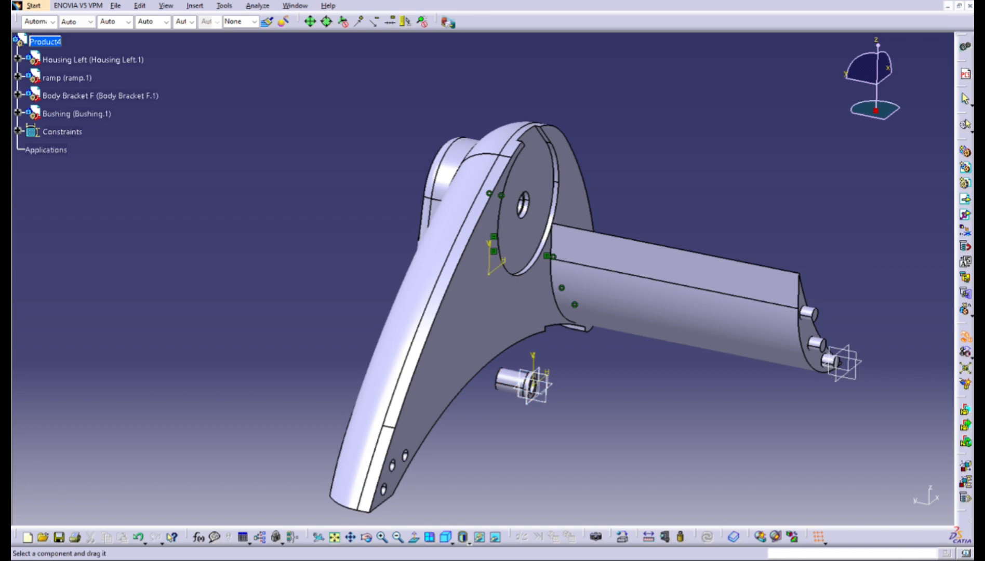
Move the Bushing with the Manipulation tool up above the ramp and away from the housing's inner face
middle_click_drag(525, 415, 691, 447)
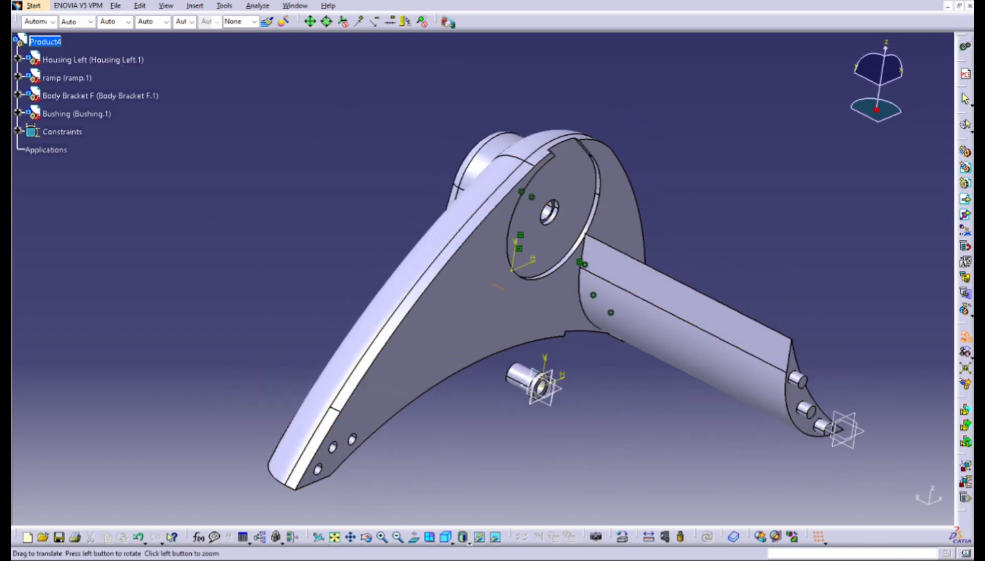
middle_click_drag(857, 446, 668, 219)
middle_click_drag(829, 443, 795, 317)
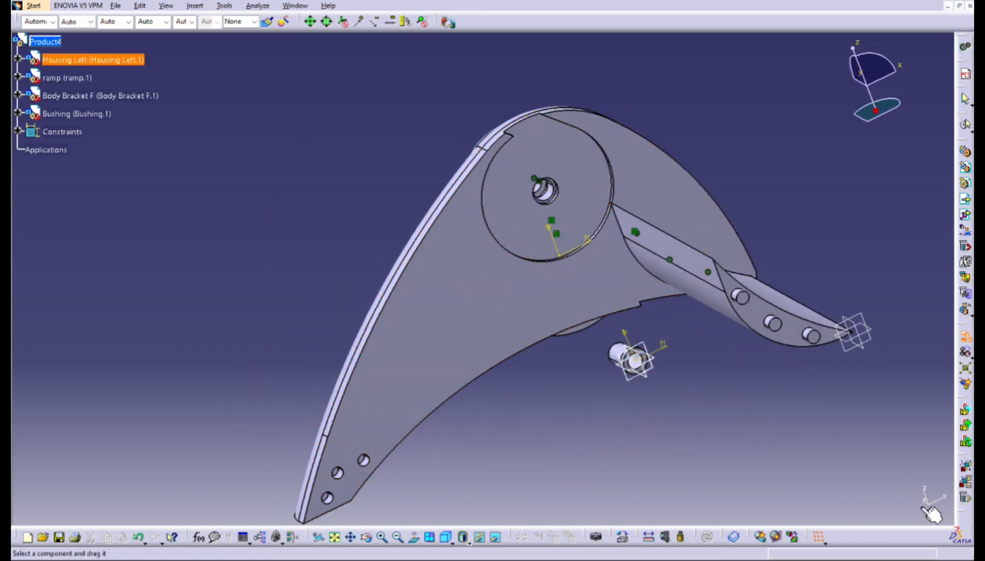
middle_click_drag(925, 502, 852, 348)
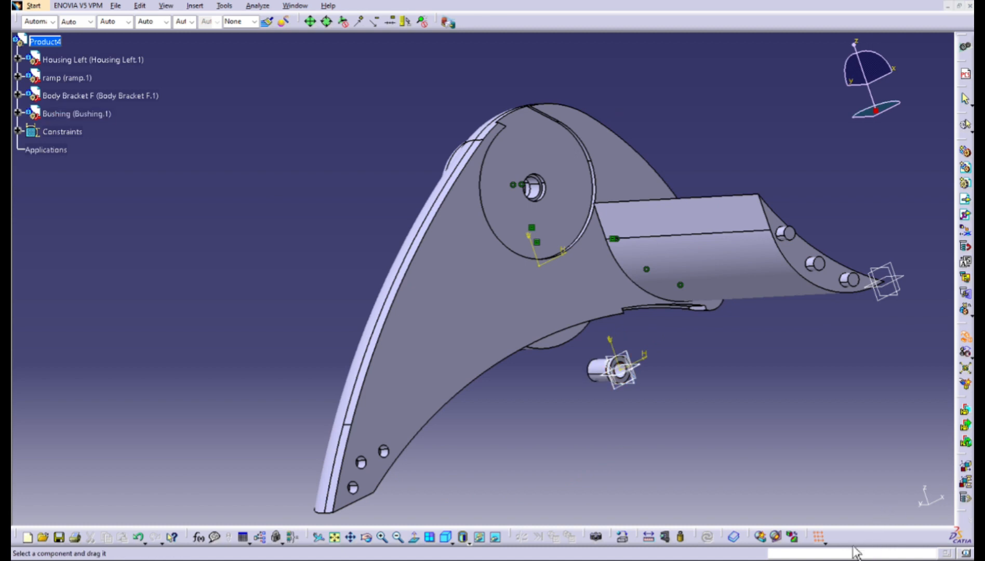
left_click_drag(601, 367, 682, 376)
middle_click_drag(675, 333, 659, 374)
left_click_drag(672, 427, 652, 219)
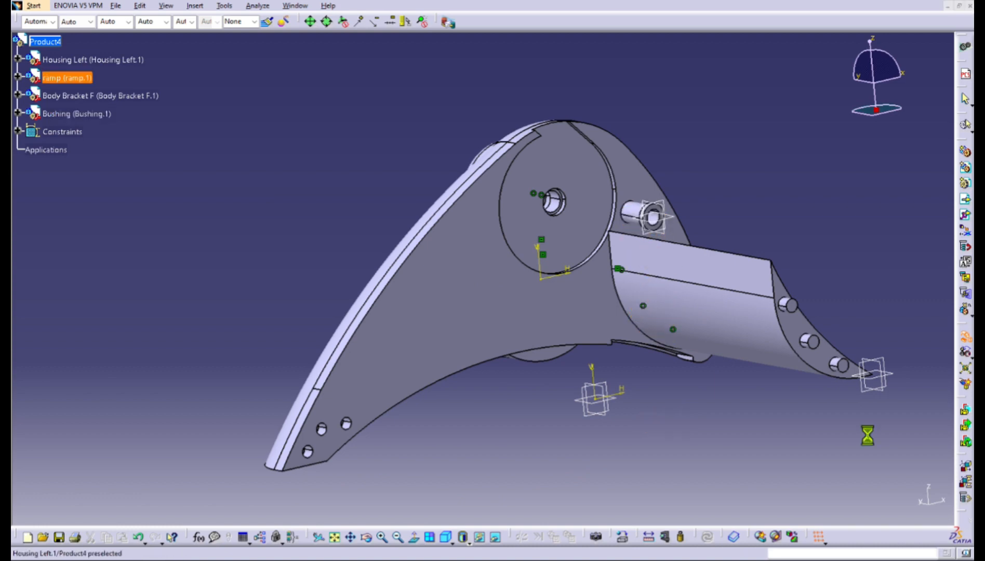
middle_click_drag(578, 291, 579, 431)
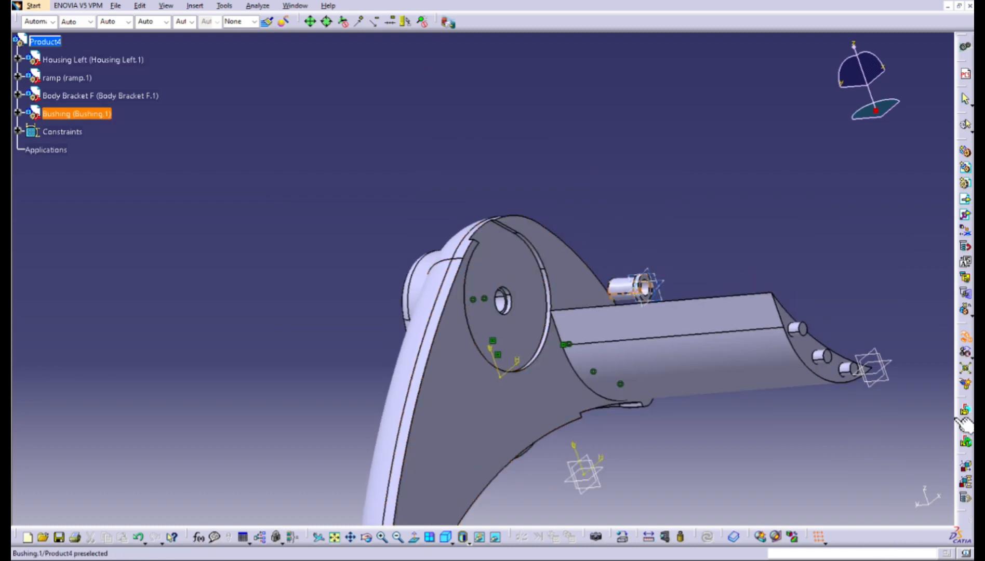
left_click_drag(621, 284, 694, 279)
middle_click_drag(559, 325, 543, 330)
middle_click_drag(814, 493, 775, 450)
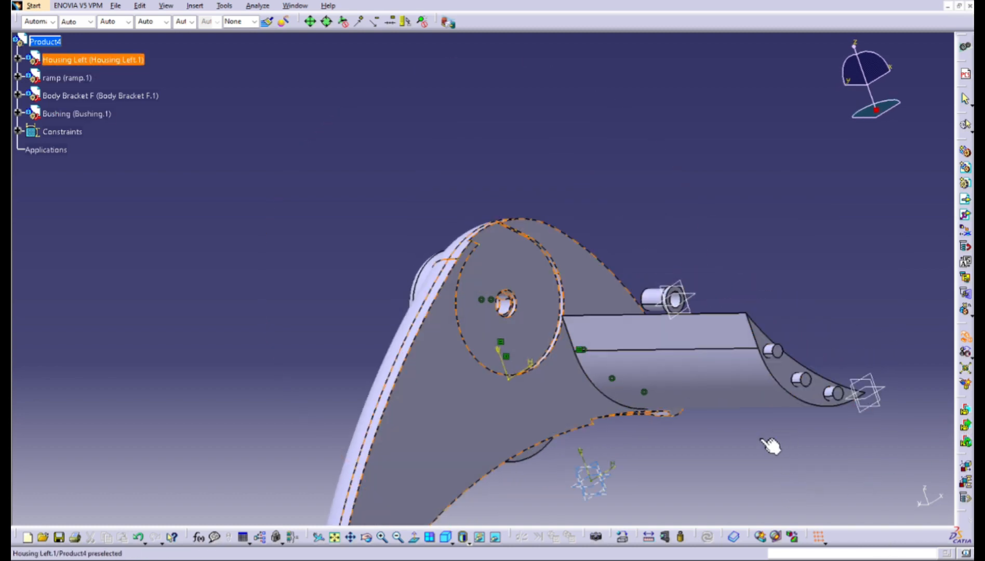
middle_click_drag(534, 353, 699, 310)
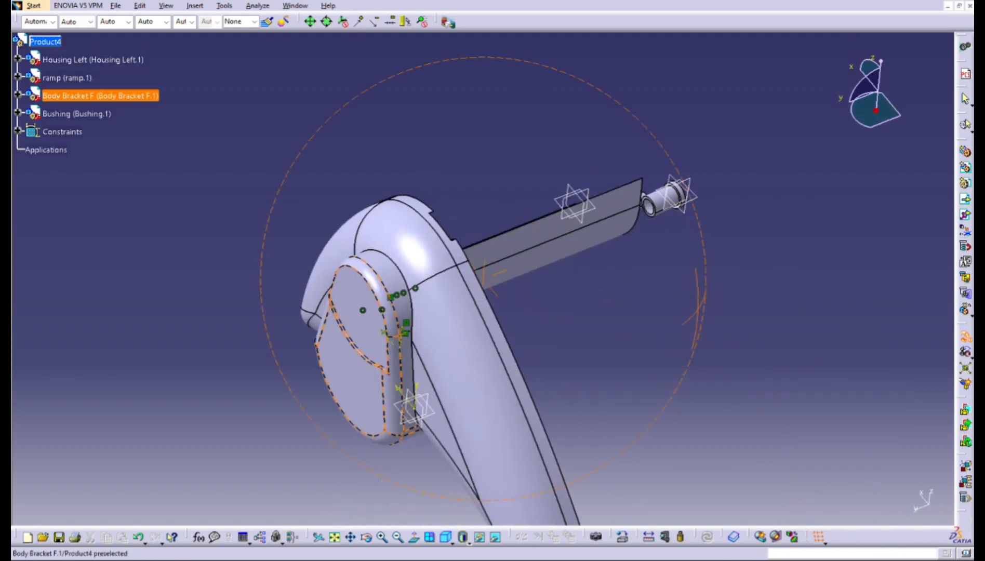
Constrain the Bushing's axis coincident with the axis of the housing's large hole and update the product
middle_click_drag(774, 475, 787, 384)
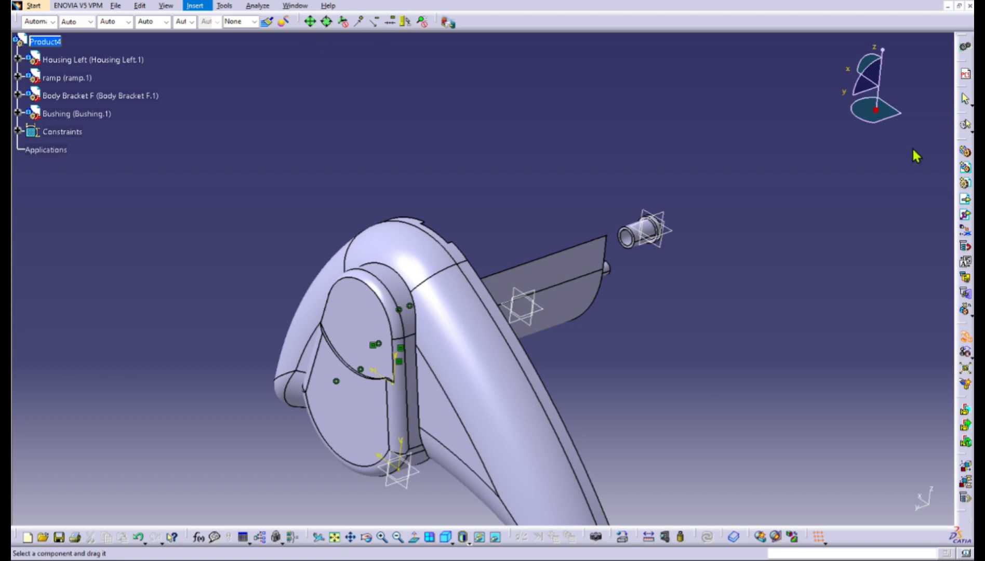
middle_click_drag(925, 457, 831, 453)
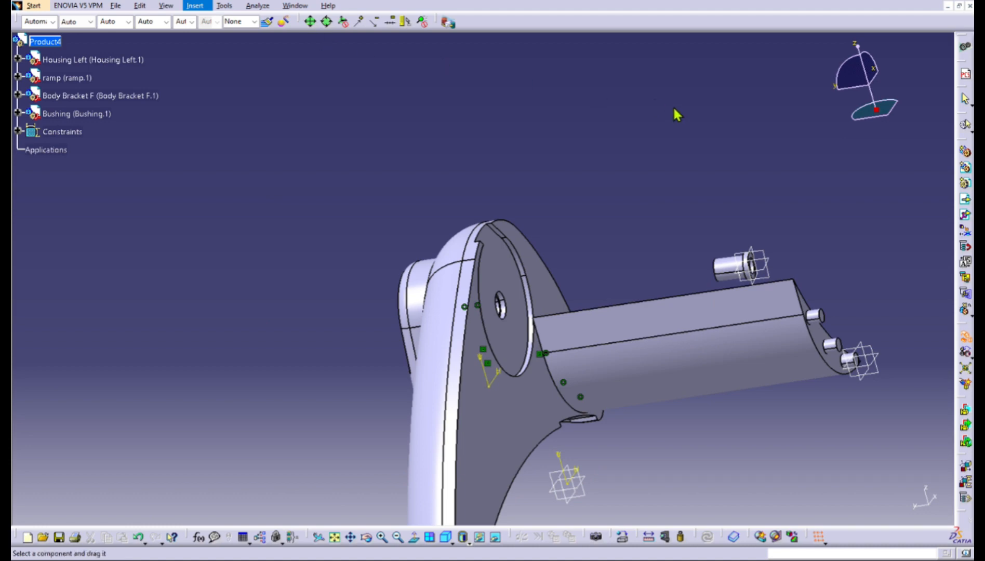
middle_click_drag(821, 281, 860, 226)
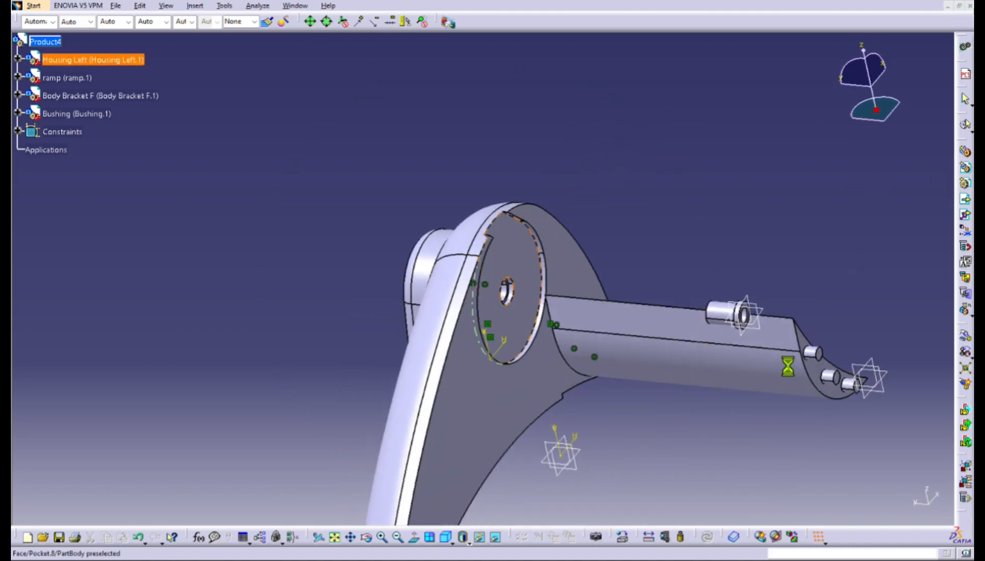
middle_click_drag(785, 363, 775, 423)
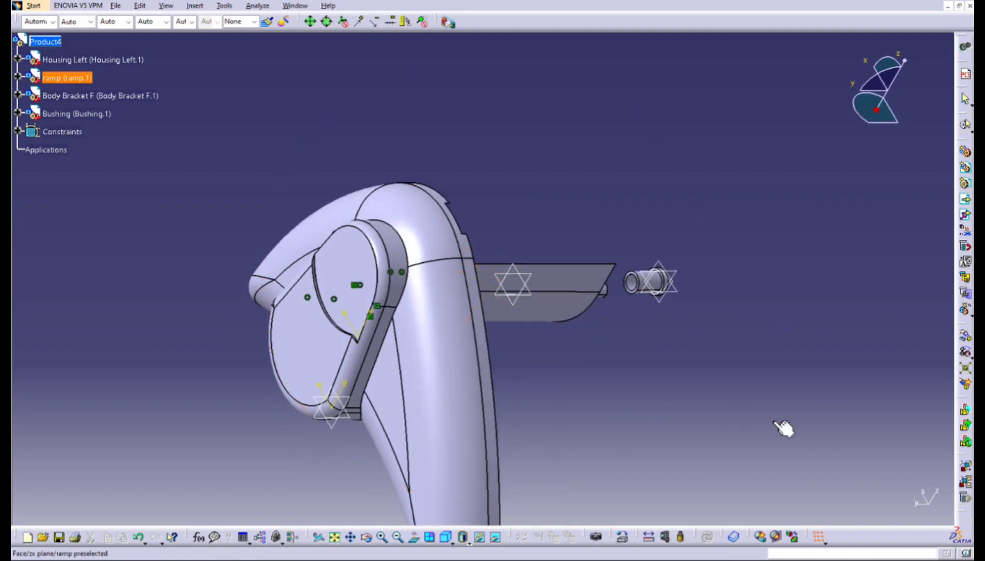
left_click(947, 409)
middle_click_drag(947, 409, 965, 448)
left_click(522, 299)
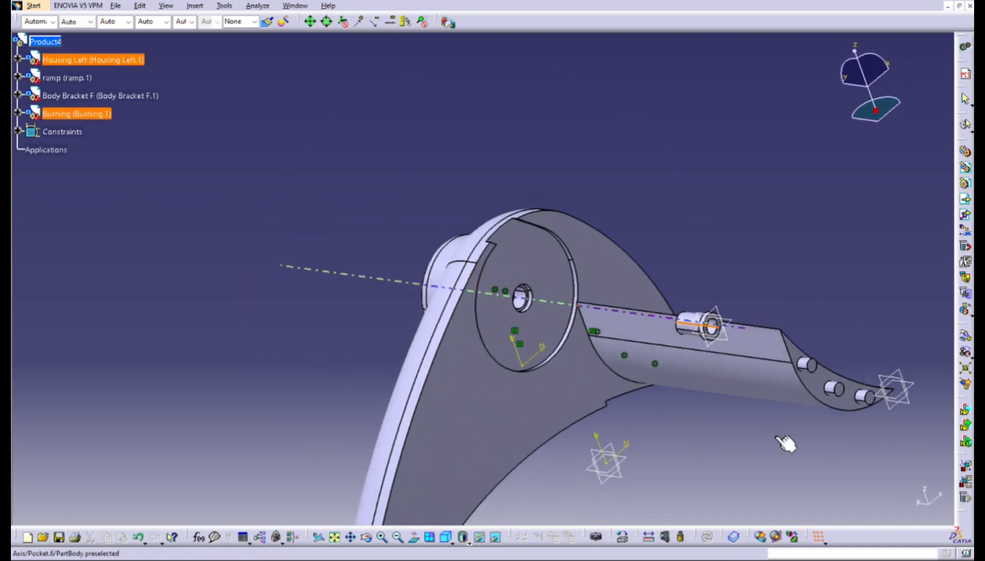
middle_click_drag(942, 479, 714, 379)
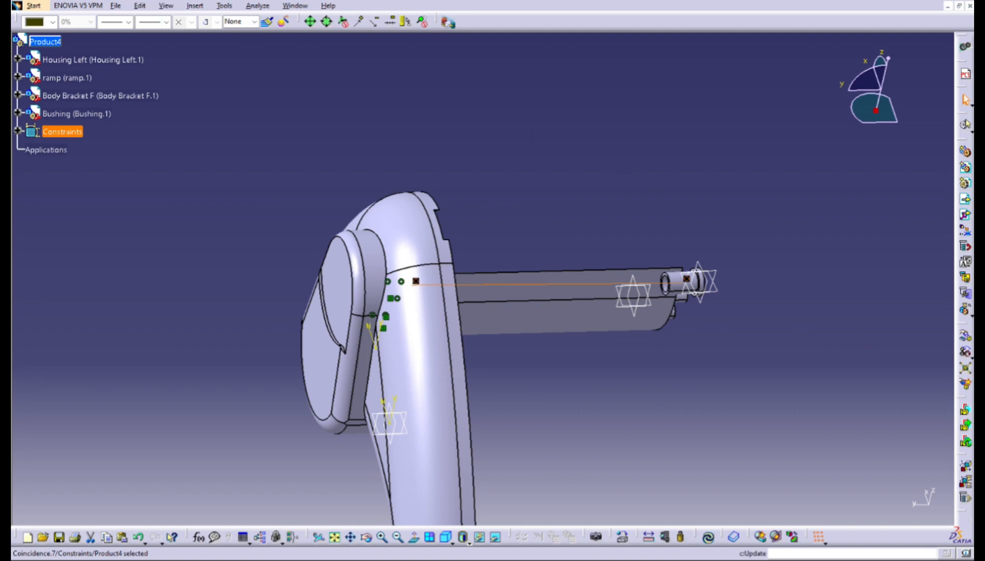
middle_click_drag(943, 541, 878, 395)
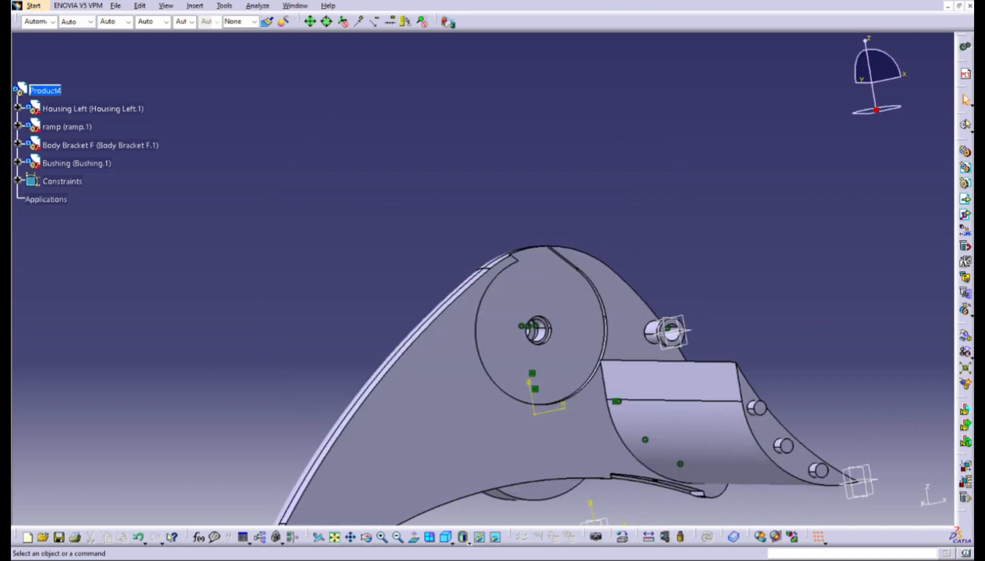
Add a contact constraint between the underside of the Bushing's flange and the shoulder inside the housing's large hole, and update the product
middle_click_drag(518, 154, 641, 127)
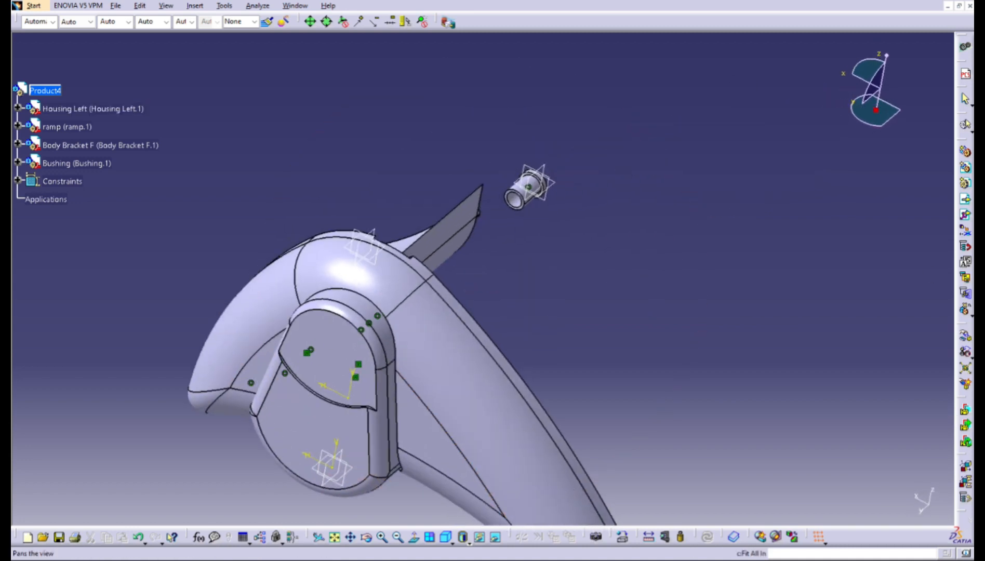
left_click(383, 538)
left_click(383, 537)
left_click(383, 537)
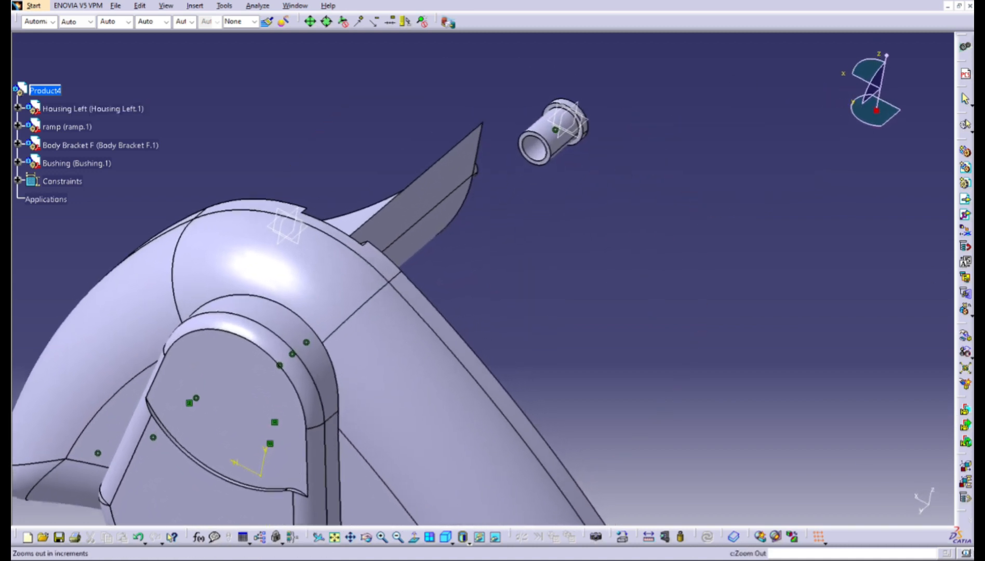
left_click(383, 537)
middle_click_drag(965, 297, 518, 393)
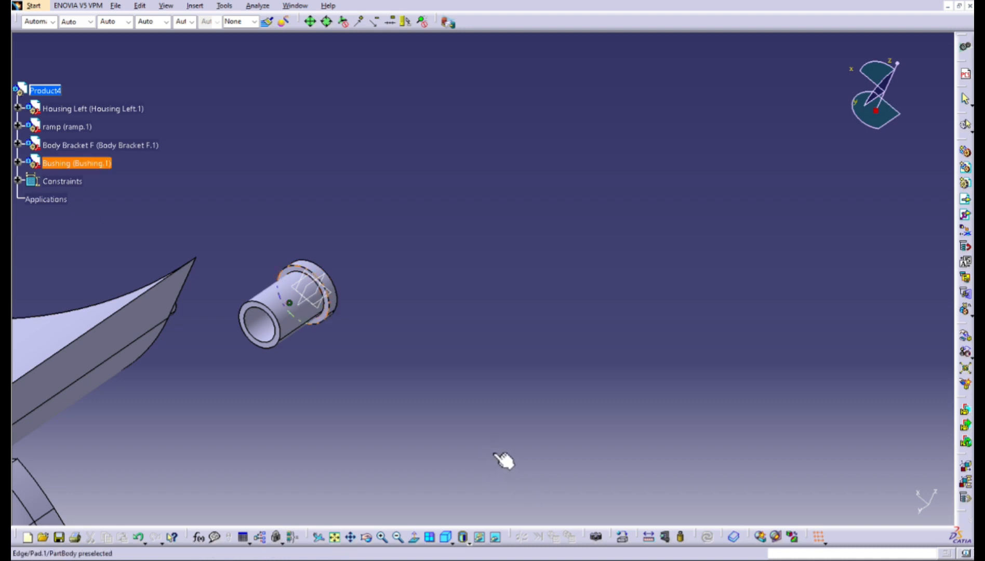
middle_click_drag(500, 457, 519, 427)
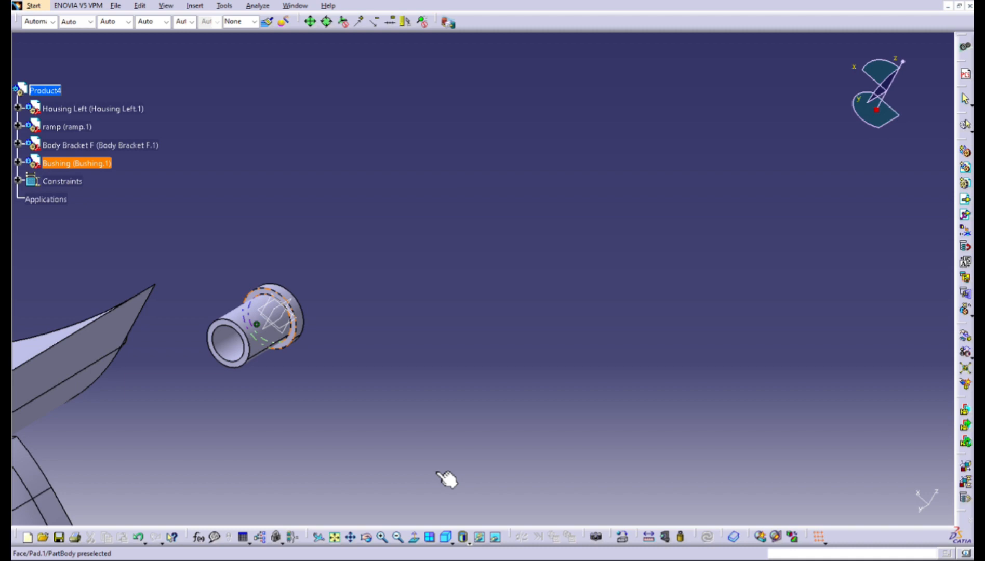
left_click(438, 473)
middle_click_drag(680, 469, 482, 484)
middle_click_drag(769, 470, 583, 521)
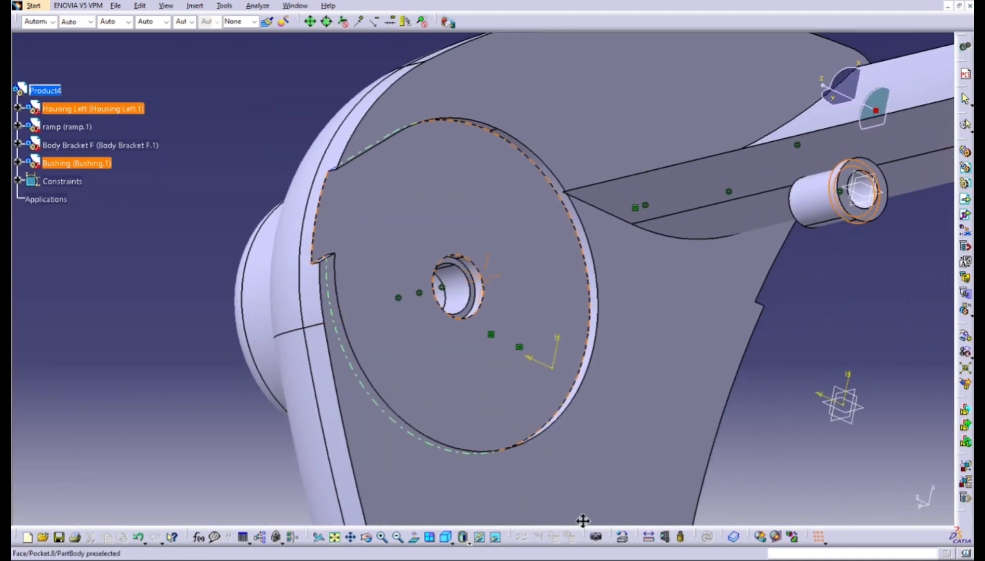
middle_click_drag(713, 451, 636, 478)
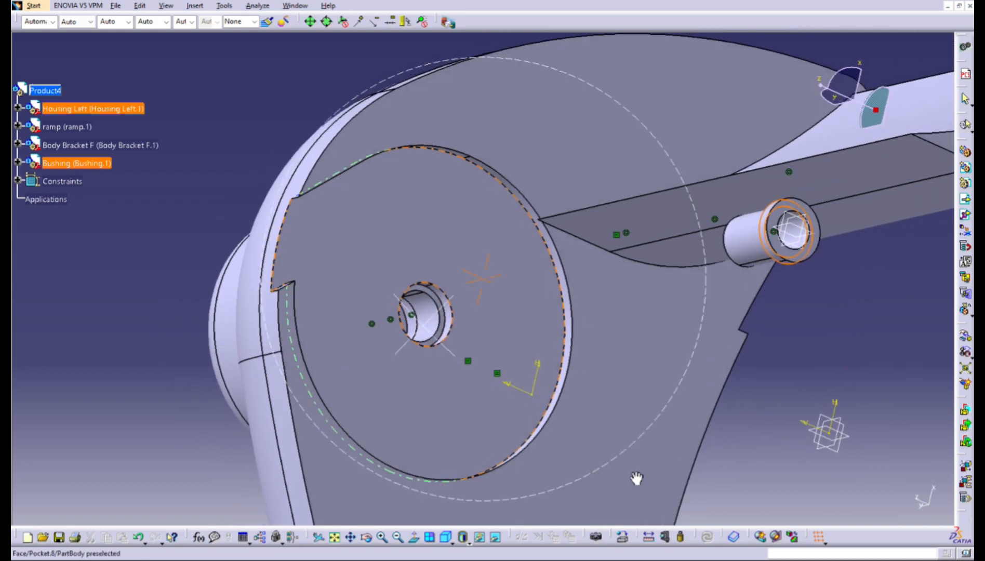
middle_click_drag(752, 457, 741, 521)
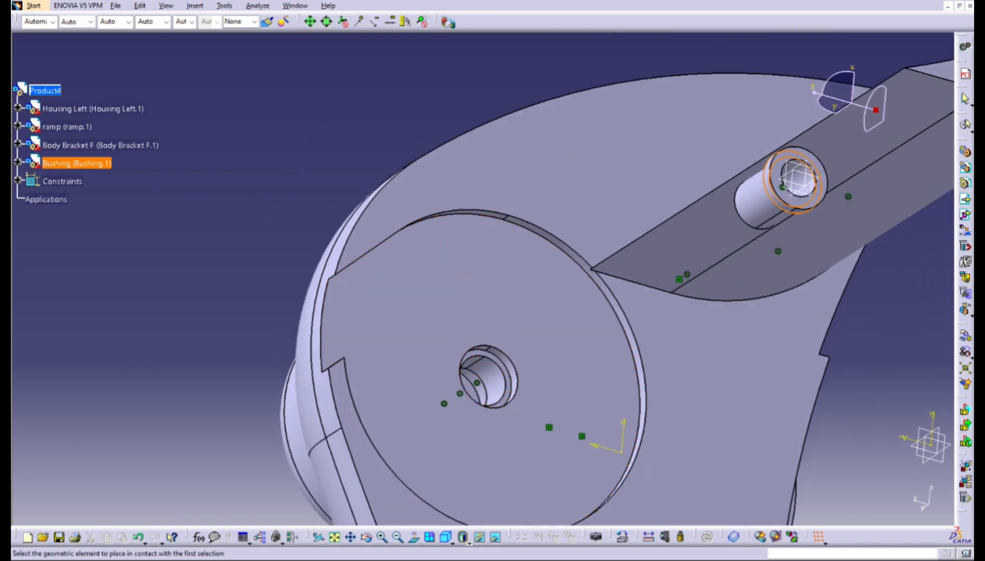
left_click(507, 383)
middle_click_drag(636, 420, 837, 390)
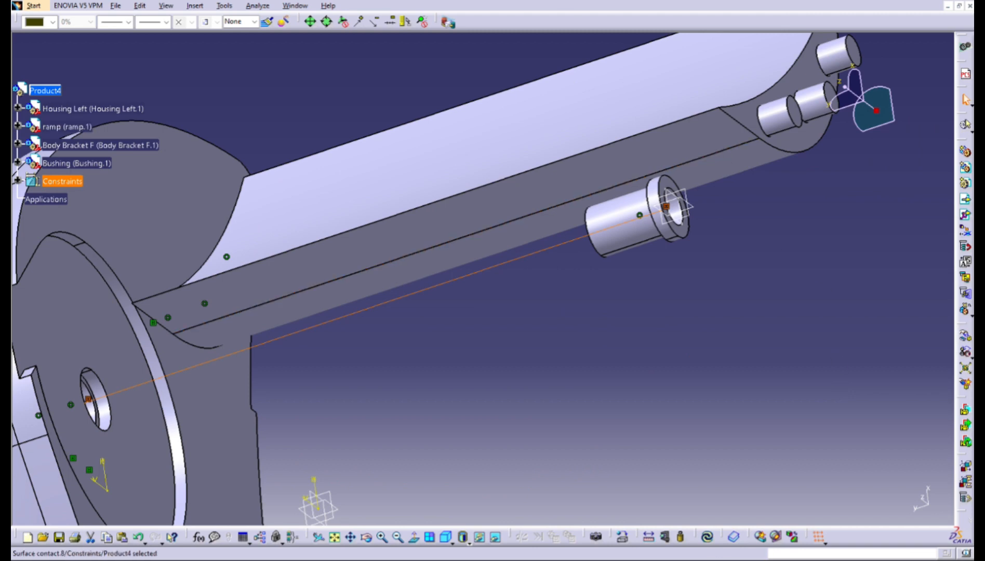
middle_click_drag(623, 275, 590, 339)
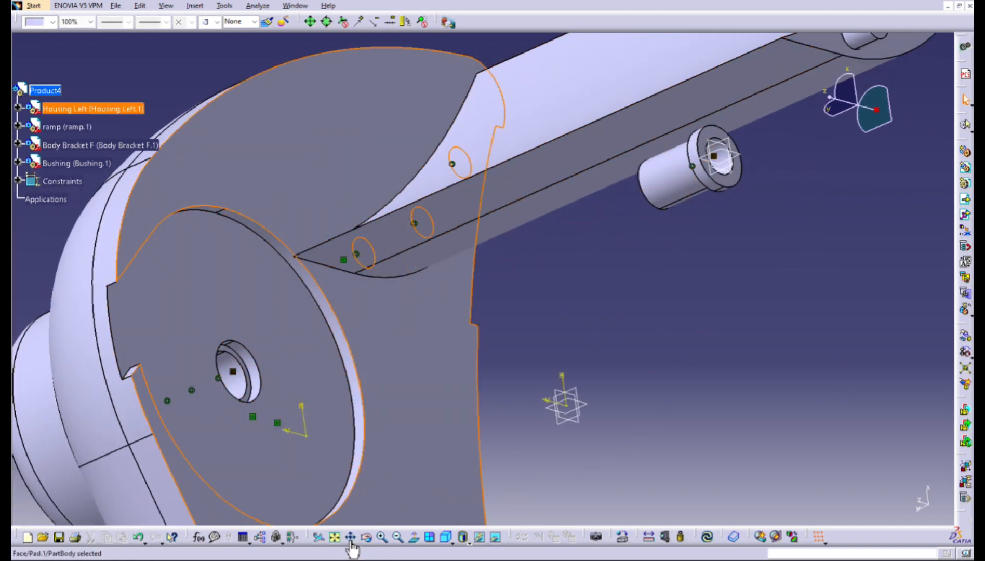
left_click(860, 466)
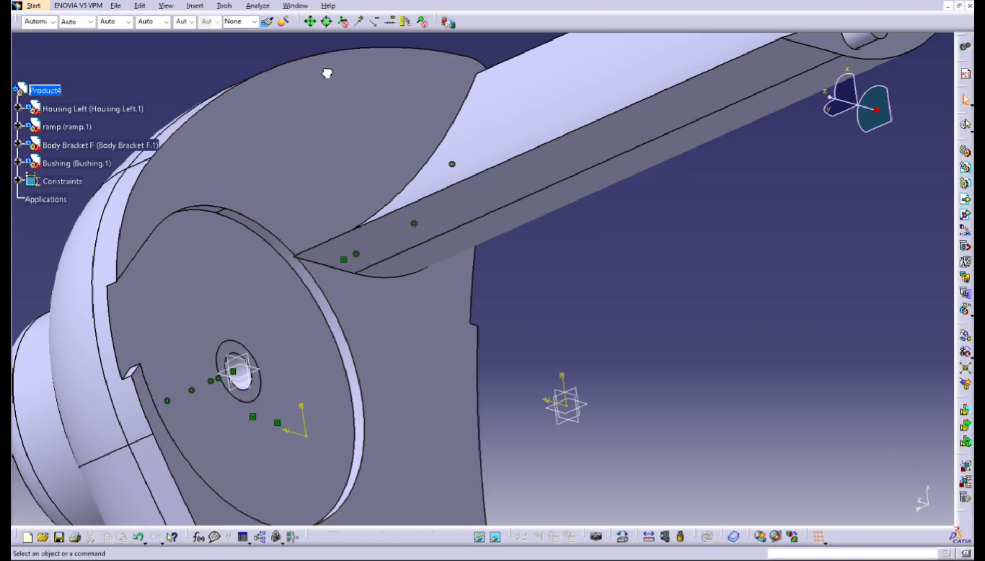
Insert the existing Part1 tube into the product as a fifth component
middle_click_drag(752, 484, 499, 379)
middle_click_drag(702, 210, 447, 457)
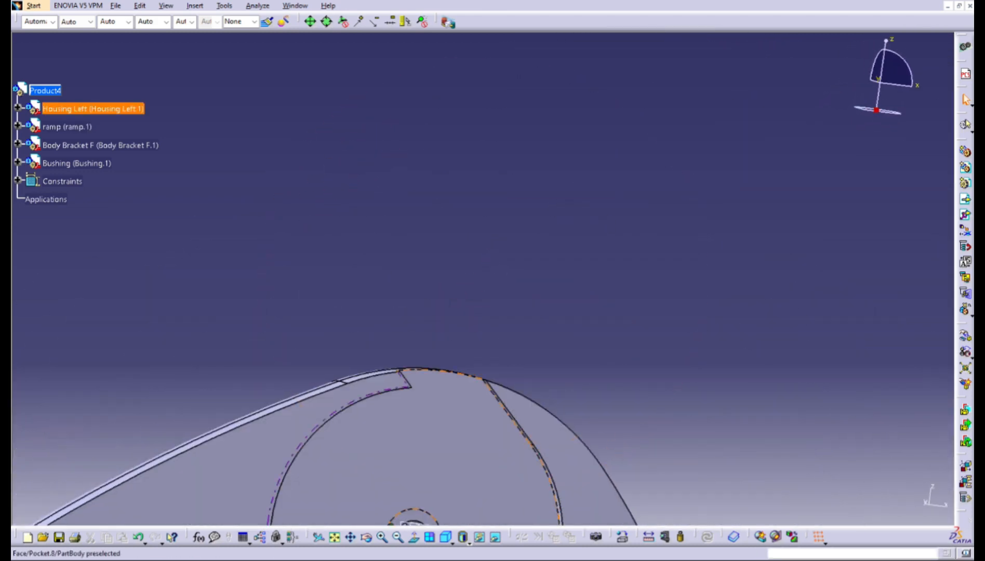
left_click(398, 537)
middle_click_drag(694, 483, 683, 543)
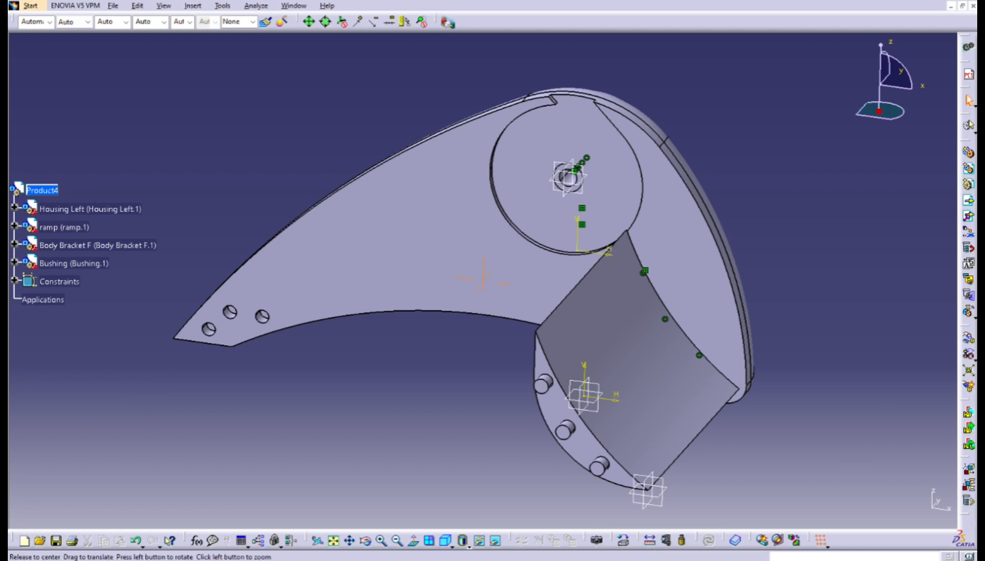
middle_click_drag(769, 205, 817, 245)
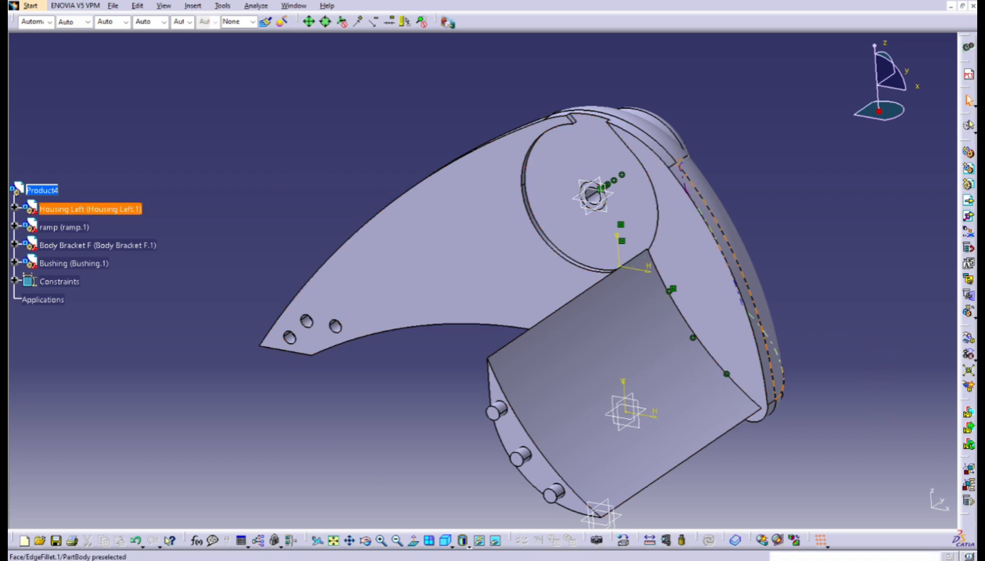
left_click(969, 202)
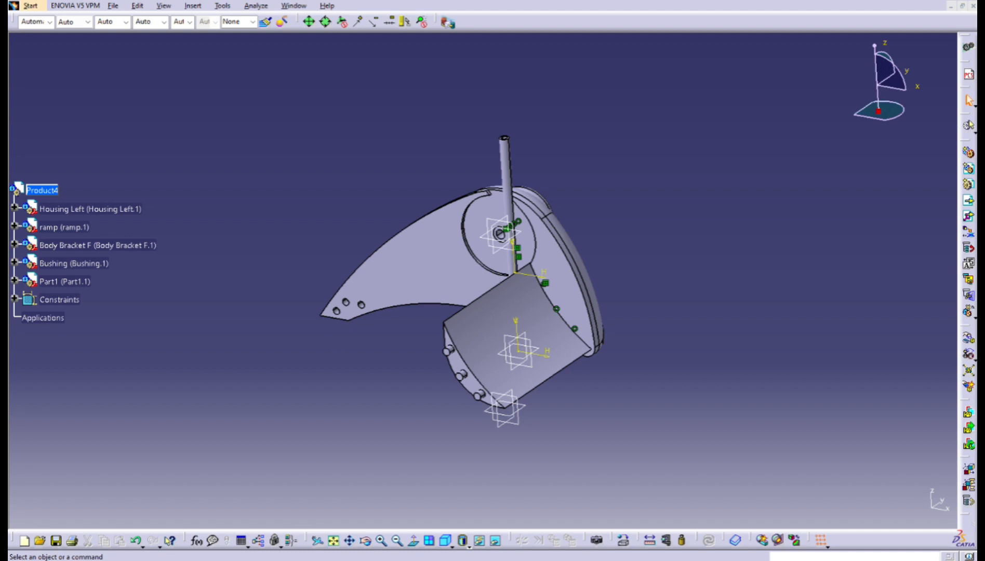
Rotate Part1 with the Manipulation tool until it points along the large hole's axis, and move it clear of the housing above the ramp
middle_click_drag(511, 223, 866, 497)
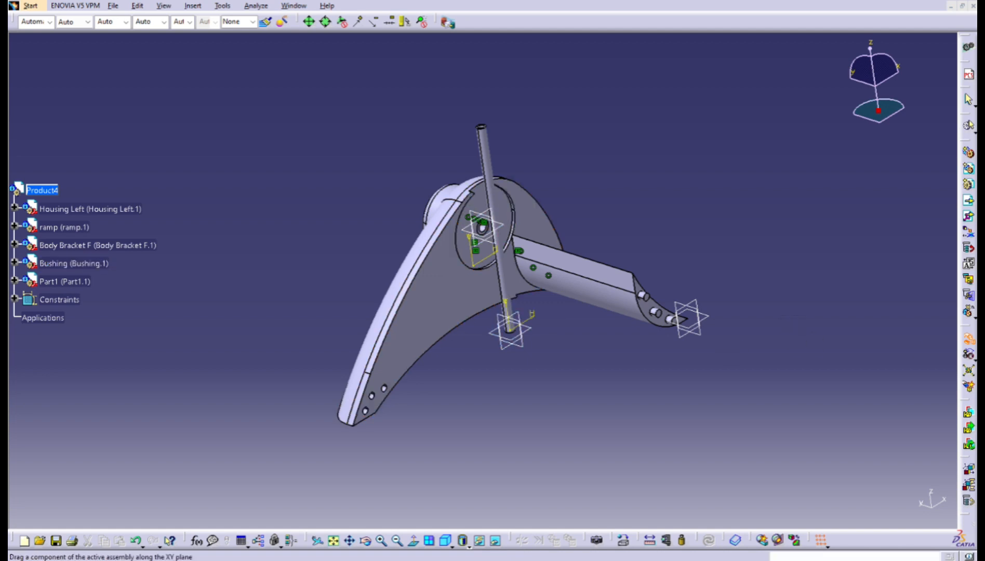
left_click_drag(739, 238, 972, 559)
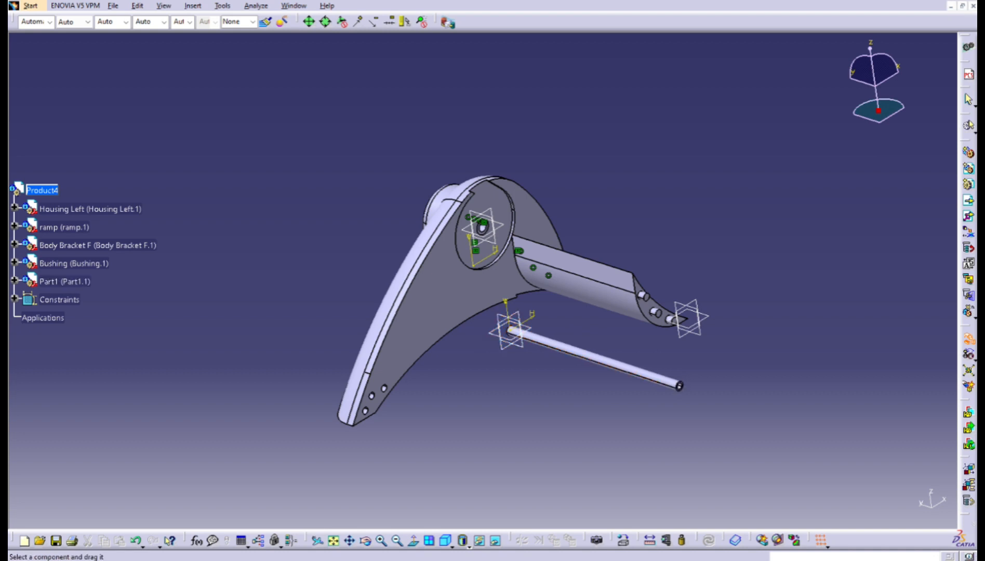
left_click_drag(604, 360, 725, 399)
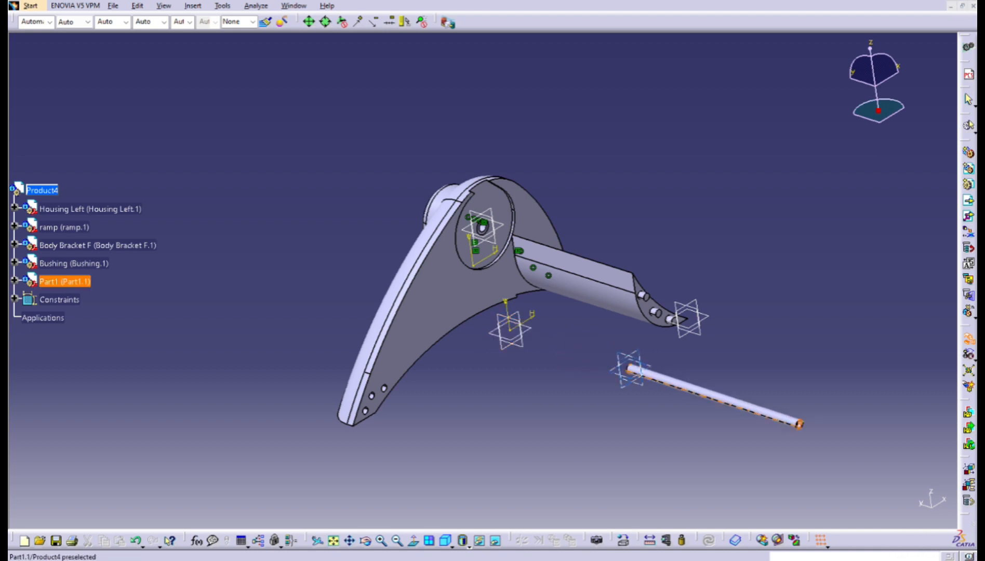
left_click_drag(705, 394, 689, 276)
Constrain Part1's axis coincident with the axis of the Bushing's hole and update the product
middle_click_drag(690, 269, 569, 233)
middle_click_drag(623, 255, 572, 336)
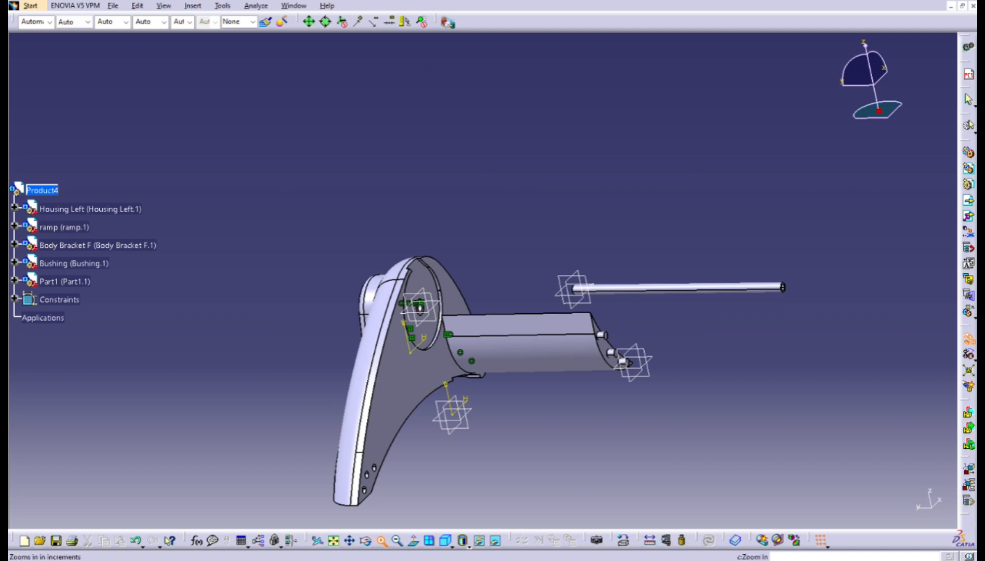
left_click(192, 6)
left_click(315, 33)
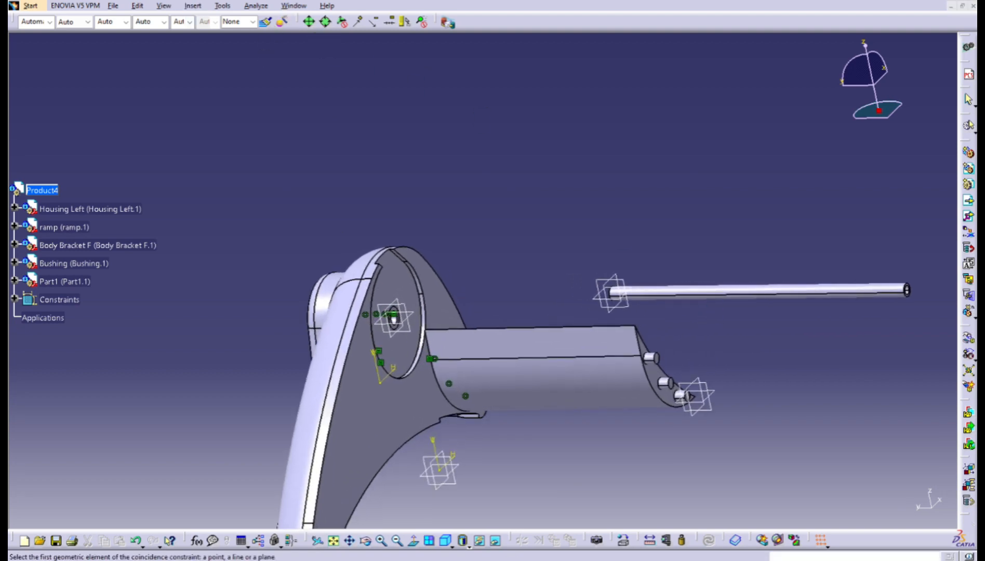
left_click(717, 292)
middle_click_drag(705, 316, 605, 325)
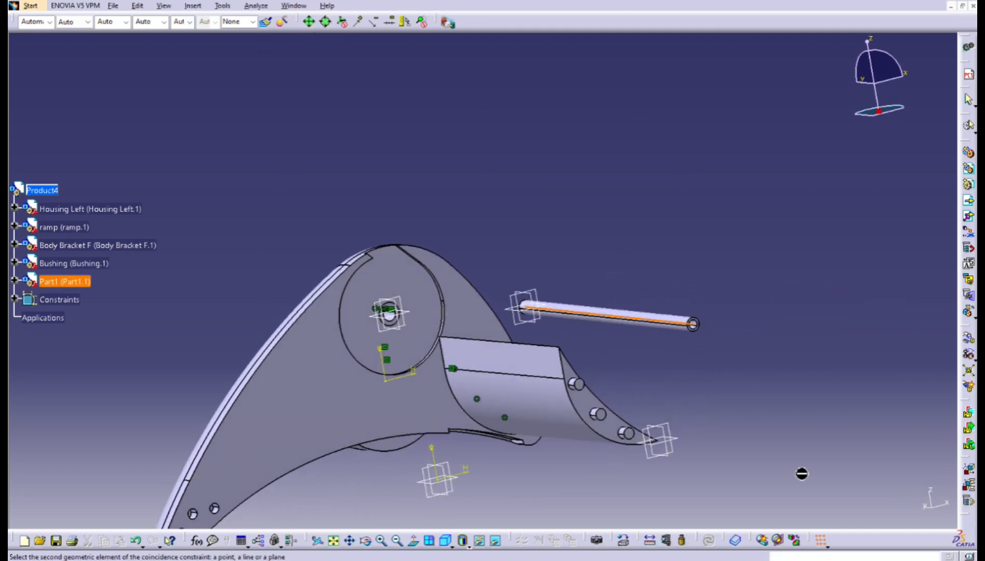
left_click(381, 540)
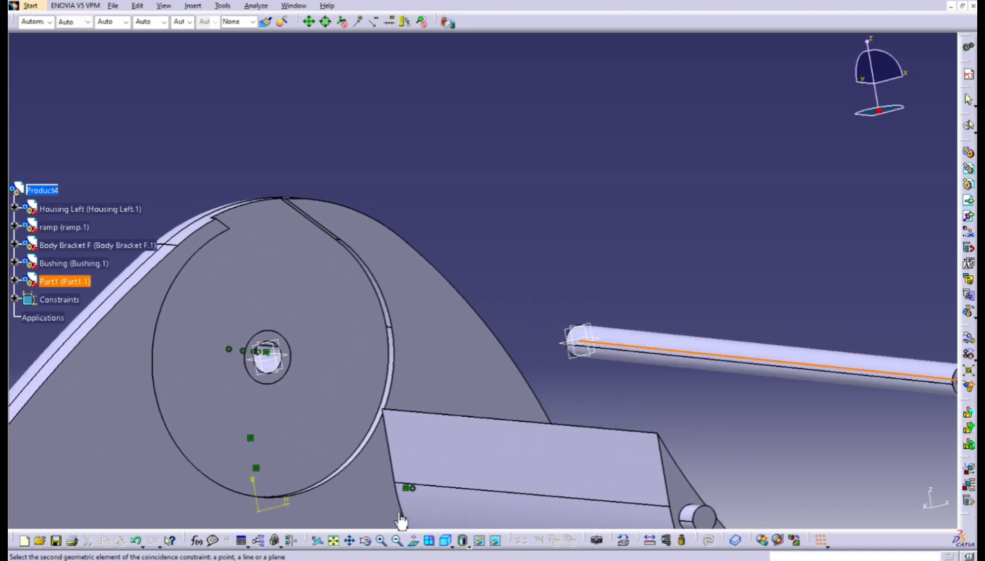
middle_click_drag(472, 535, 431, 541)
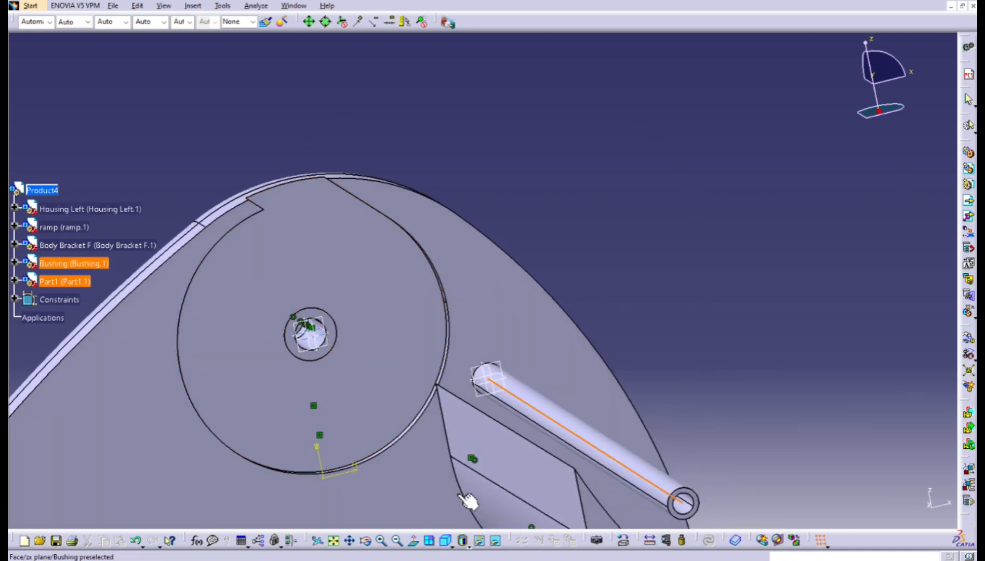
middle_click_drag(502, 528, 667, 517)
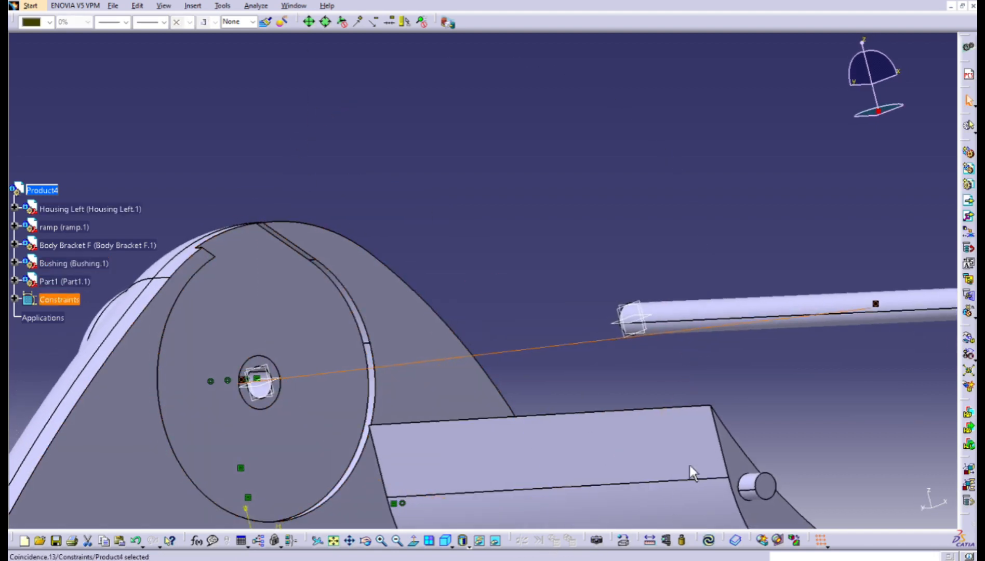
key("ctrl+u")
left_click(781, 425)
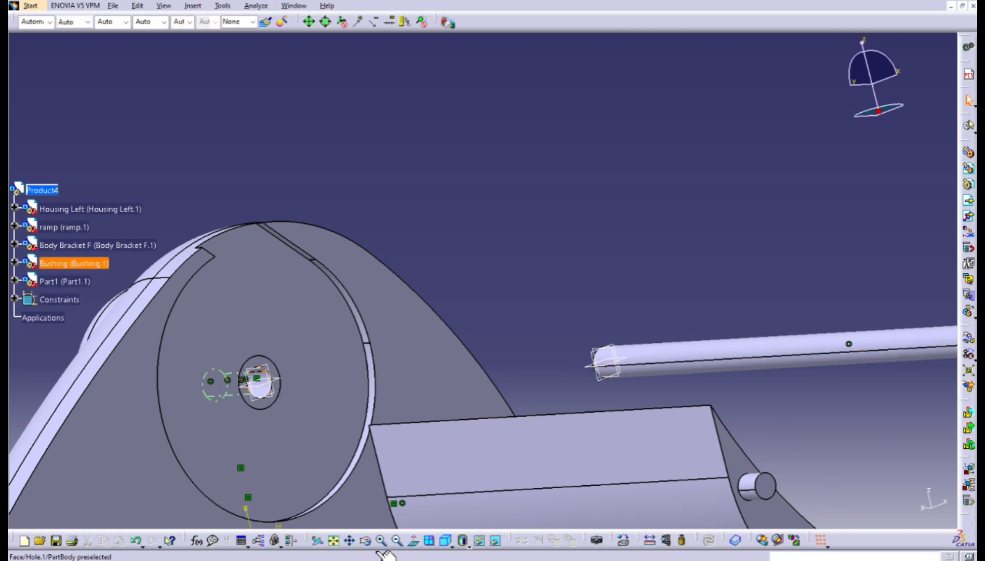
Add a contact constraint between Part1's inner end face and the face of Body Bracket F behind the Bushing's hole, and update the product
middle_click(362, 371)
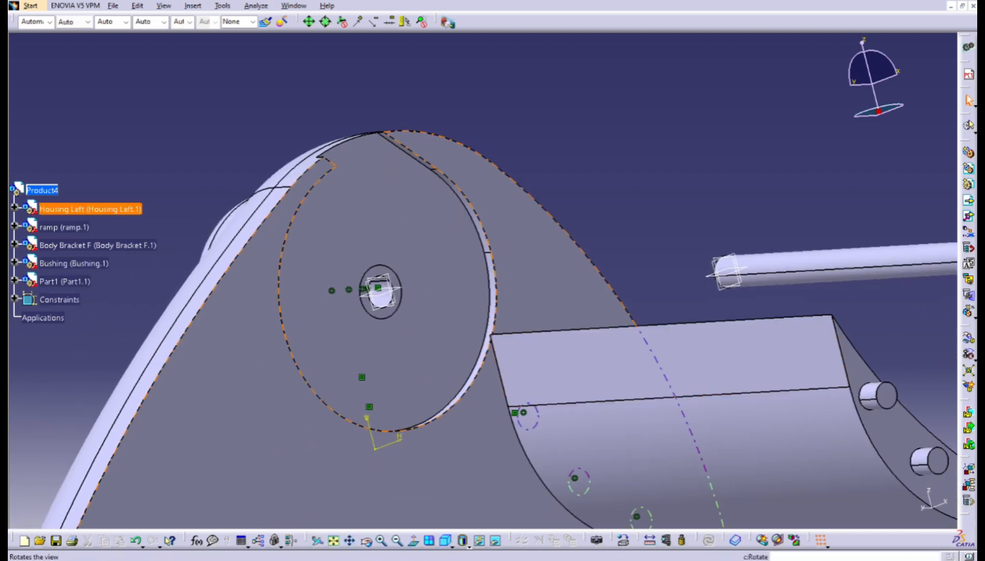
left_click(414, 541)
left_click(398, 541)
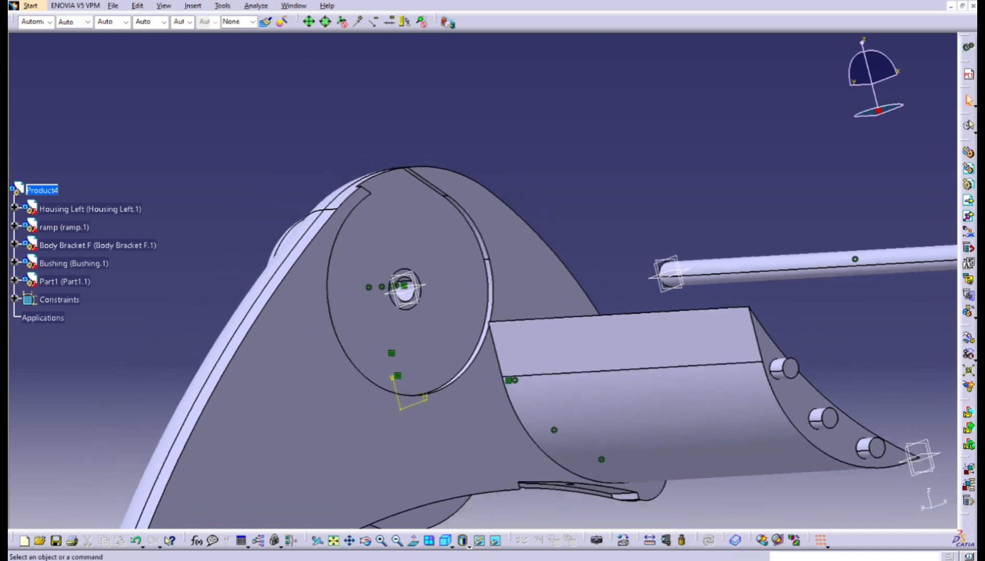
left_click(314, 63)
middle_click_drag(701, 330, 520, 233)
scroll(493, 315, "down", 1)
middle_click_drag(727, 311, 679, 454)
left_click(382, 541)
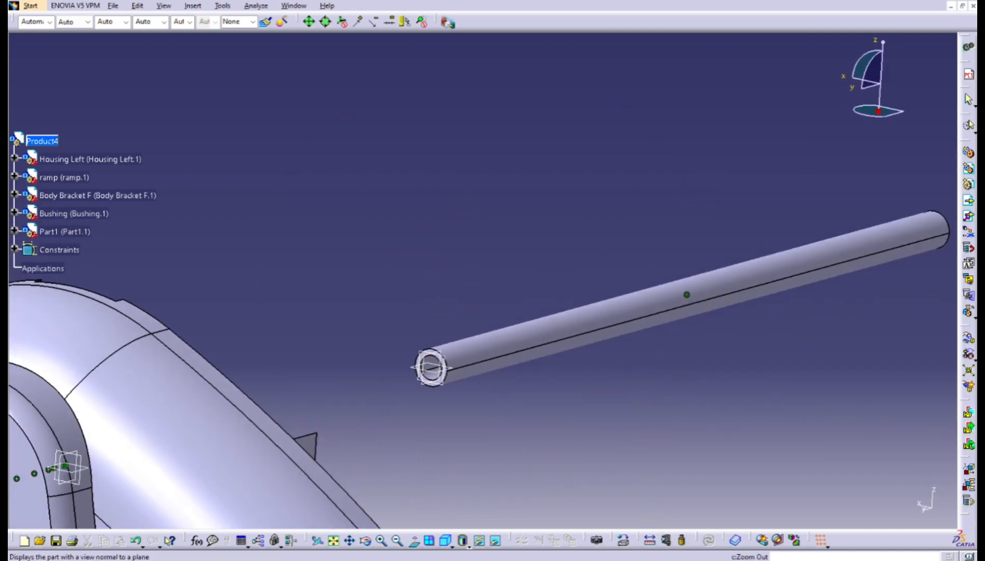
left_click(382, 541)
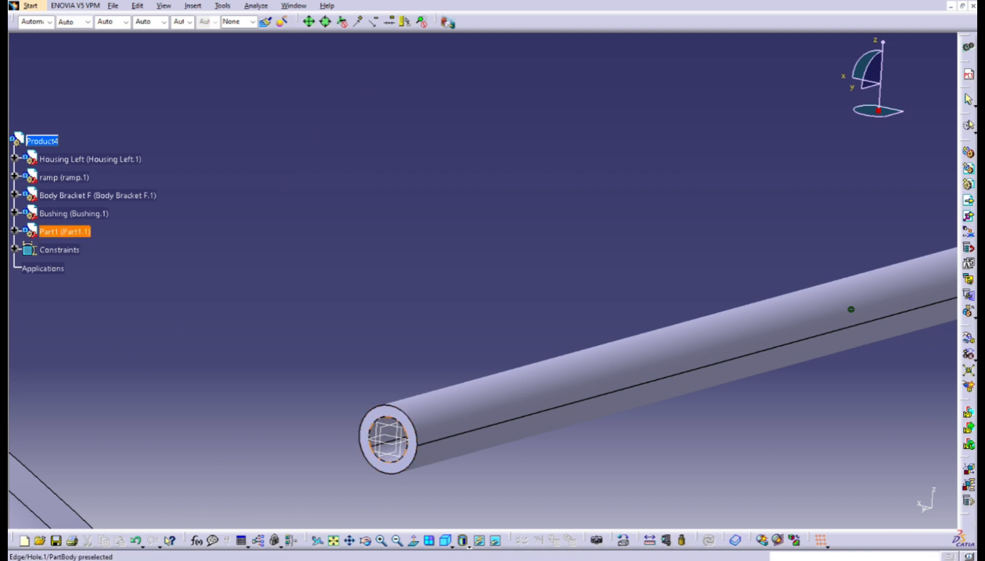
left_click(412, 443)
middle_click_drag(513, 418, 285, 382)
middle_click_drag(945, 505, 966, 318)
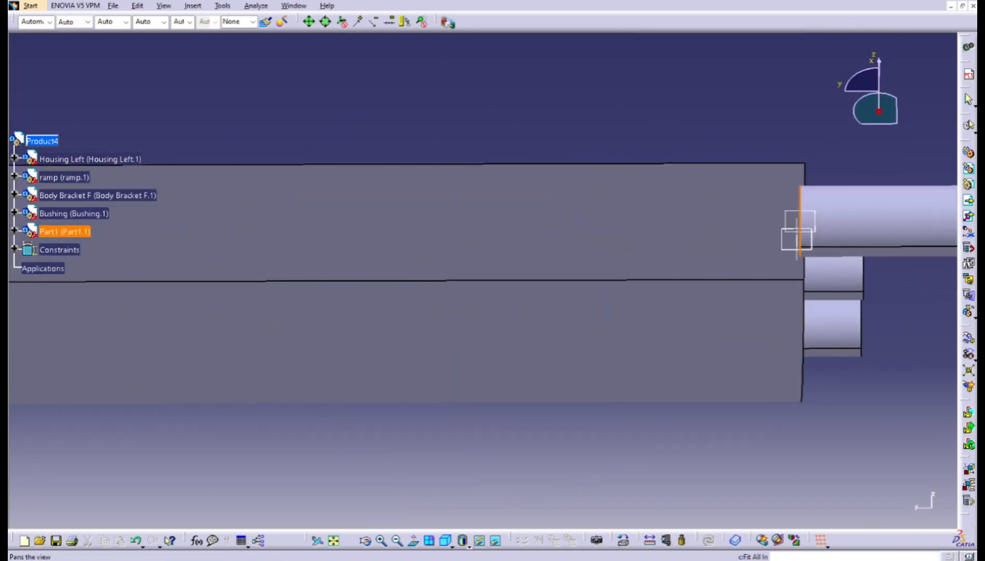
left_click(397, 541)
left_click(397, 541)
left_click(397, 540)
left_click(397, 541)
left_click(397, 541)
left_click(398, 541)
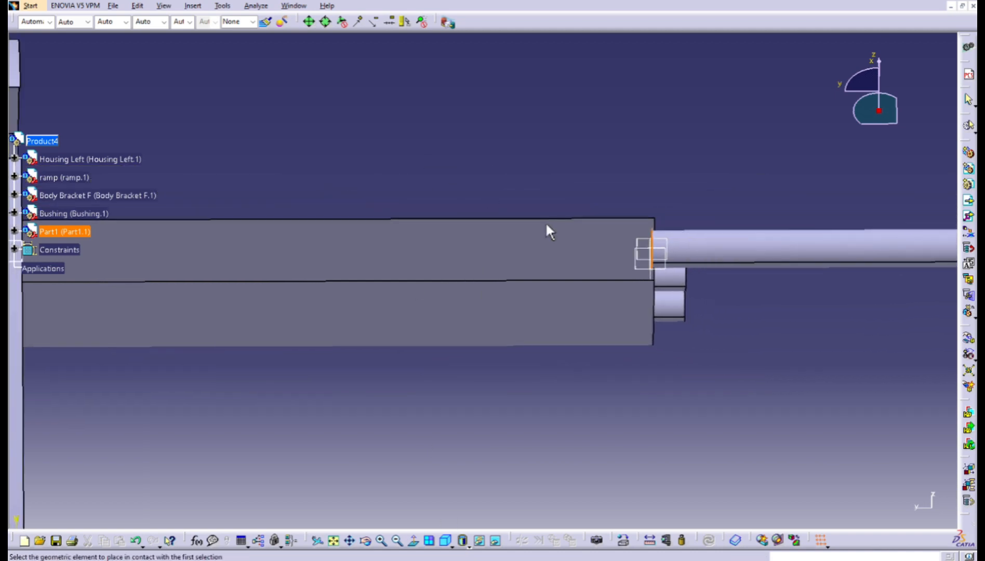
middle_click_drag(603, 229, 778, 383)
middle_click_drag(941, 408, 956, 467)
middle_click_drag(684, 355, 649, 338)
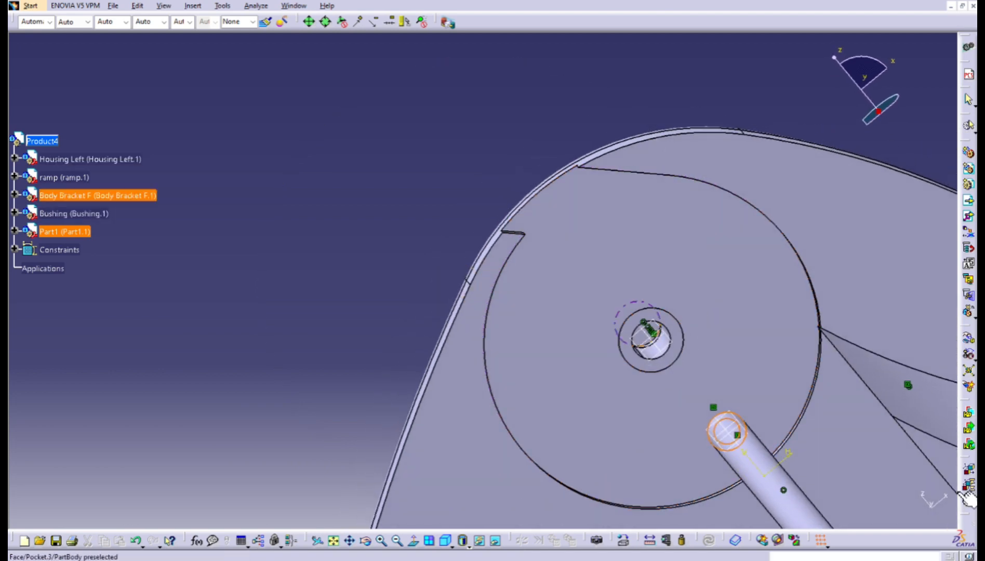
middle_click_drag(847, 498, 748, 444)
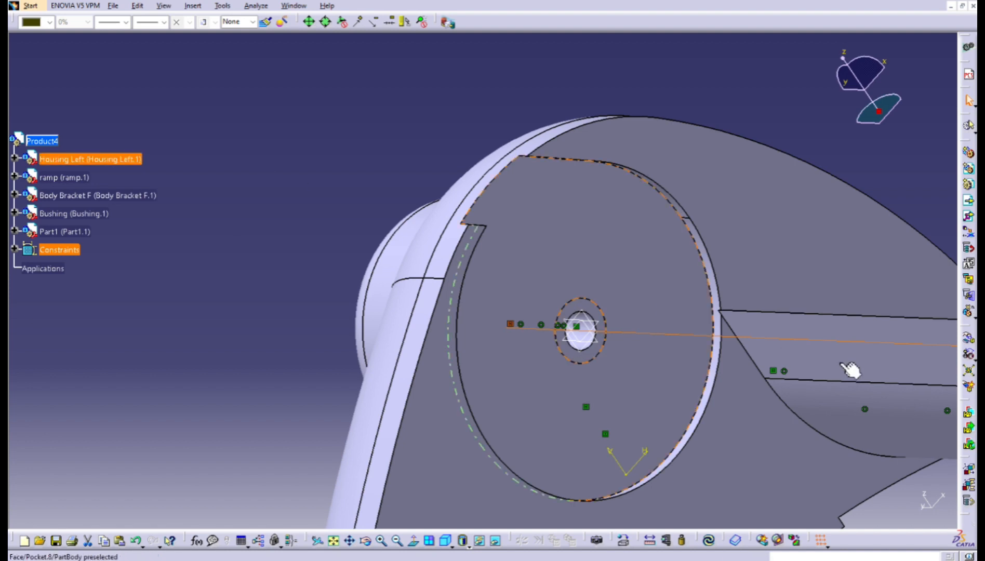
left_click(708, 540)
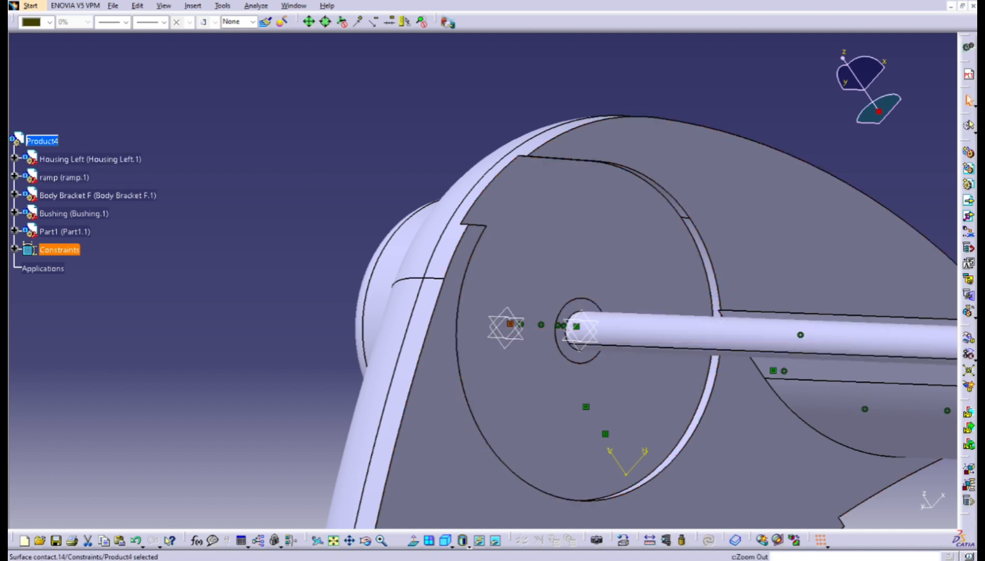
Insert the existing Rotor F part into the product as a sixth component
left_click(397, 540)
middle_click_drag(696, 395, 738, 332)
middle_click_drag(673, 312, 662, 382)
middle_click_drag(555, 421, 532, 324)
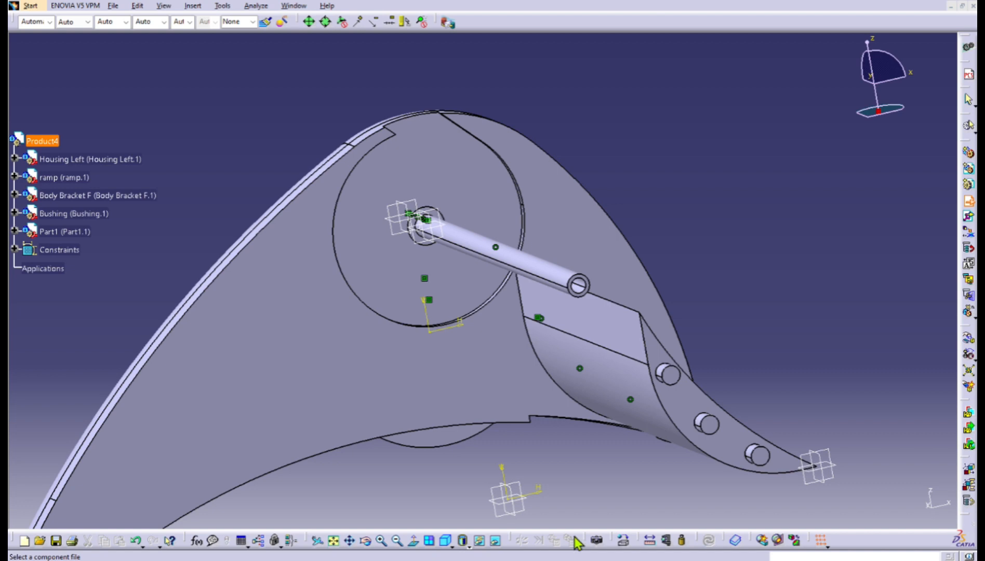
left_click(623, 542)
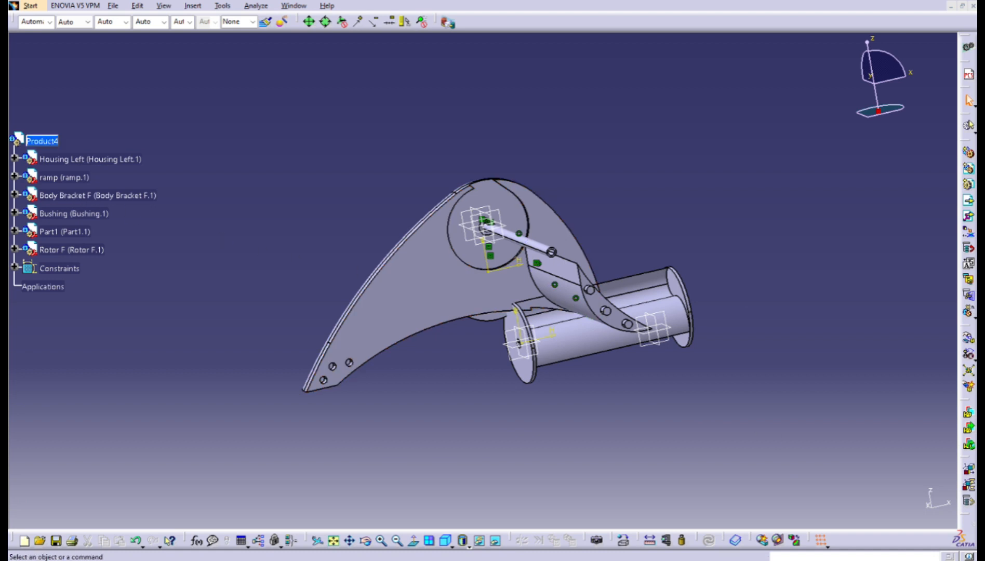
Rotate Rotor F about the Z axis with the Manipulation tool until roughly parallel to the tube, and move it beyond the tube's free end
middle_click_drag(780, 358, 655, 364)
middle_click_drag(945, 452, 646, 468)
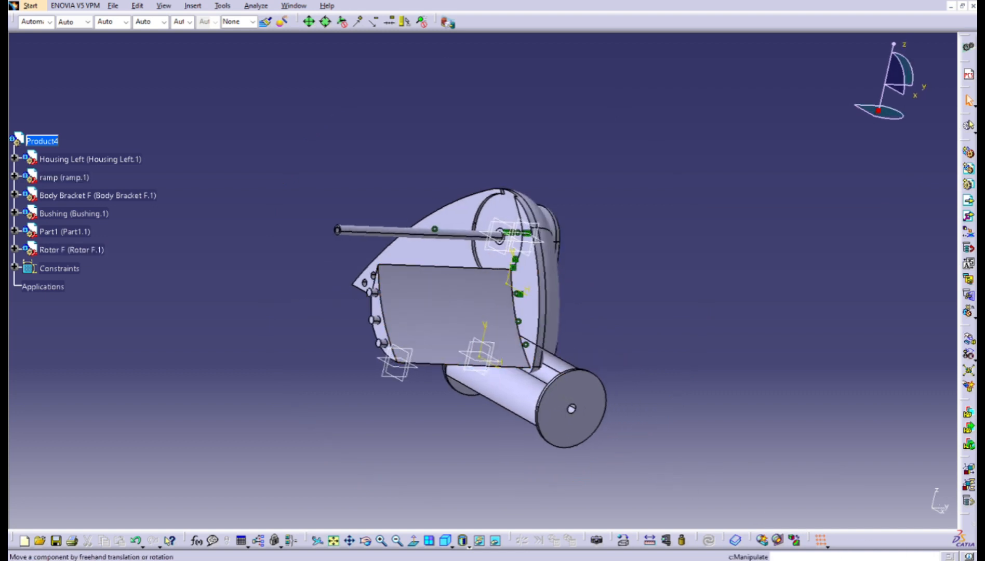
left_click(968, 339)
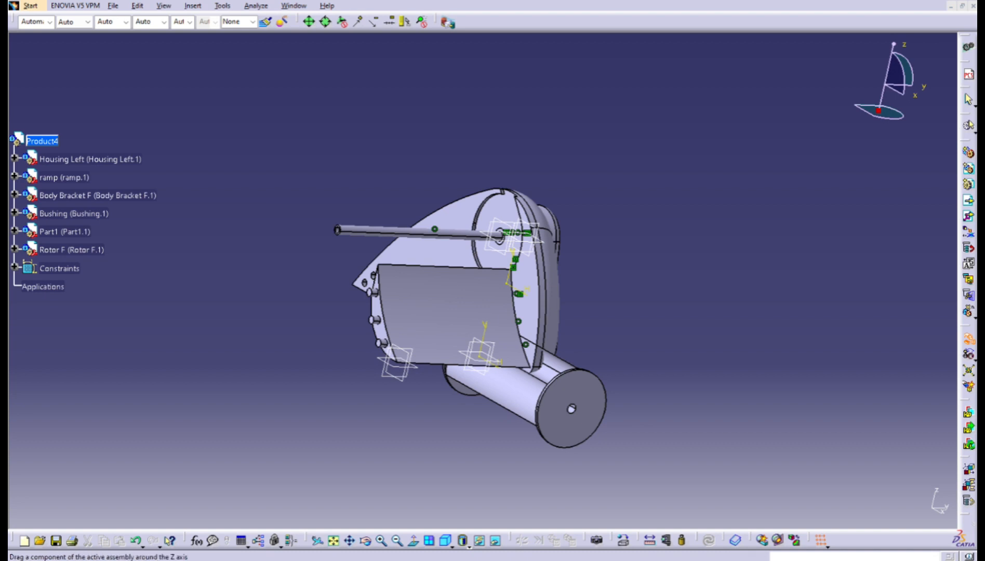
left_click_drag(564, 403, 624, 411)
middle_click_drag(623, 412, 605, 550)
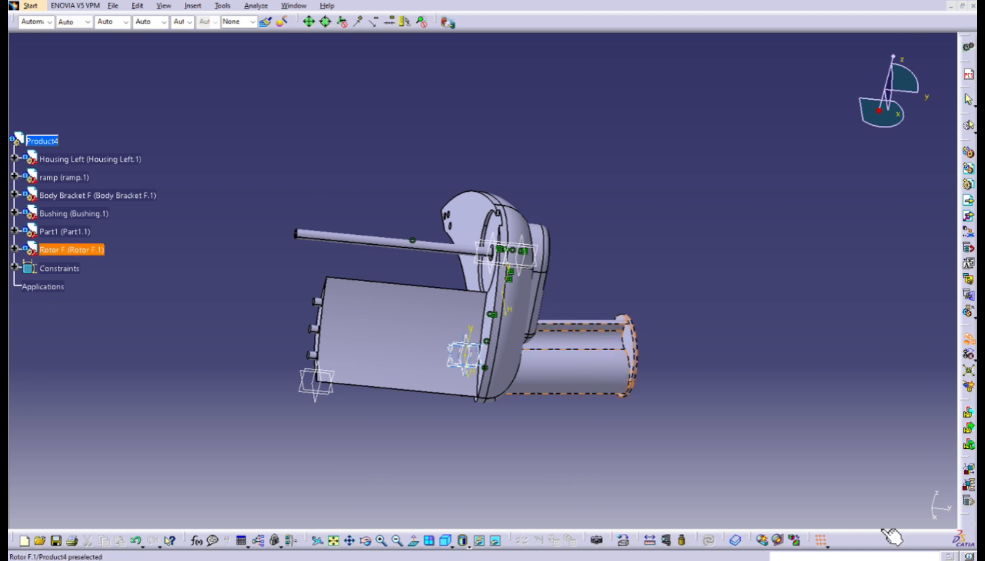
left_click_drag(891, 534, 322, 503)
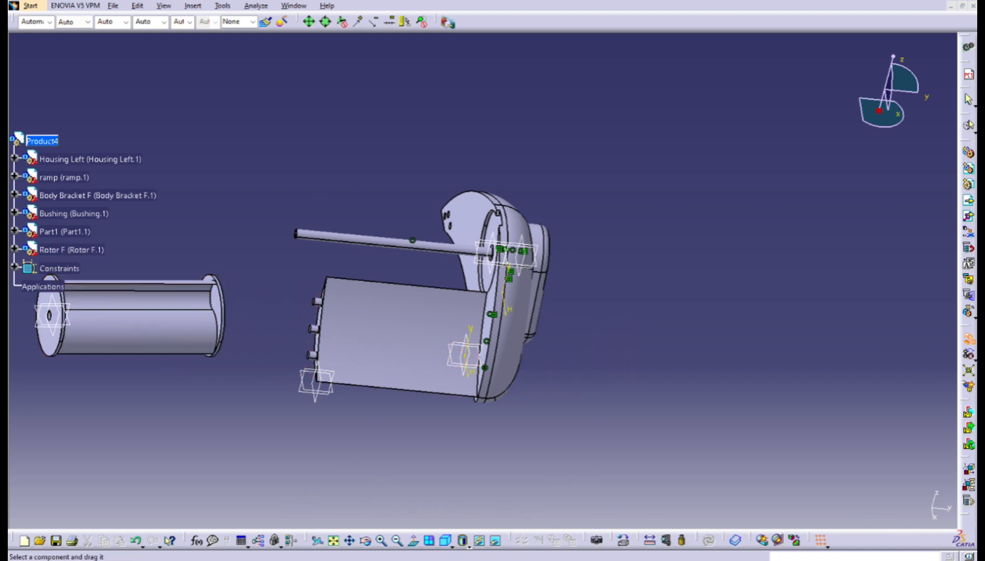
left_click_drag(236, 466, 208, 304)
Constrain the axis of Rotor F's central hole coincident with the Part1 tube's axis and update the product
middle_click_drag(707, 367, 444, 288)
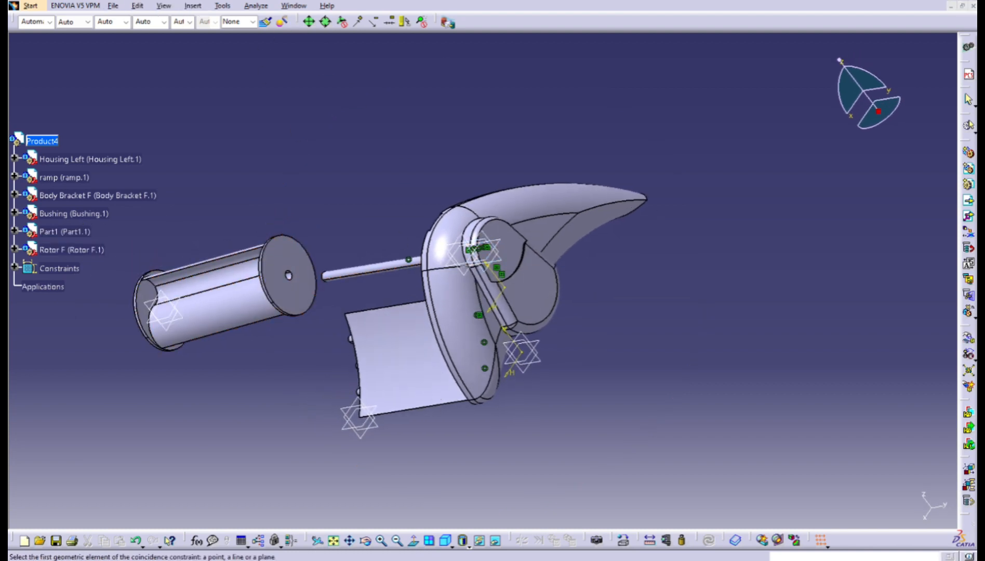
left_click(382, 541)
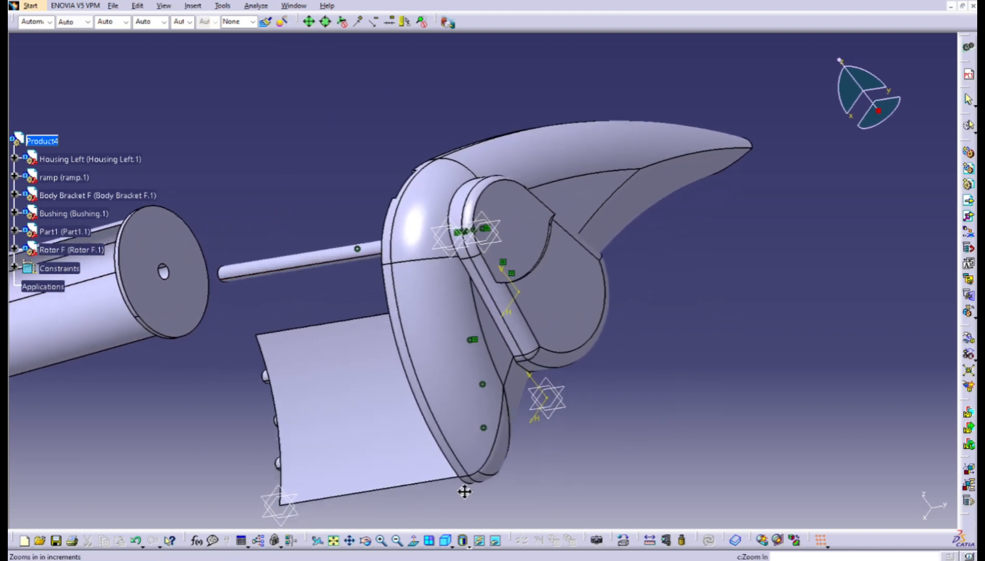
middle_click_drag(465, 492, 526, 521)
middle_click_drag(454, 460, 579, 529)
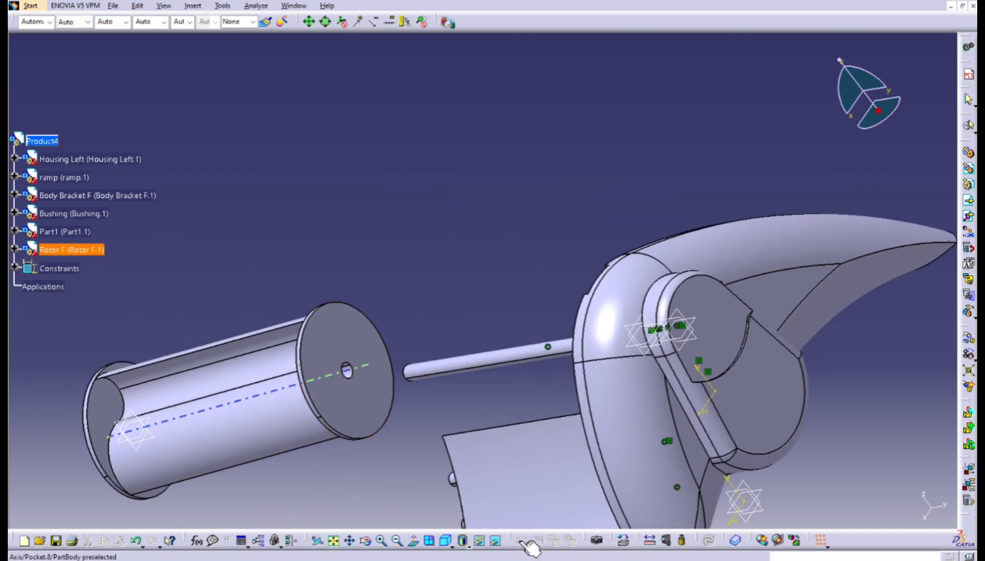
left_click(347, 370)
left_click(441, 367)
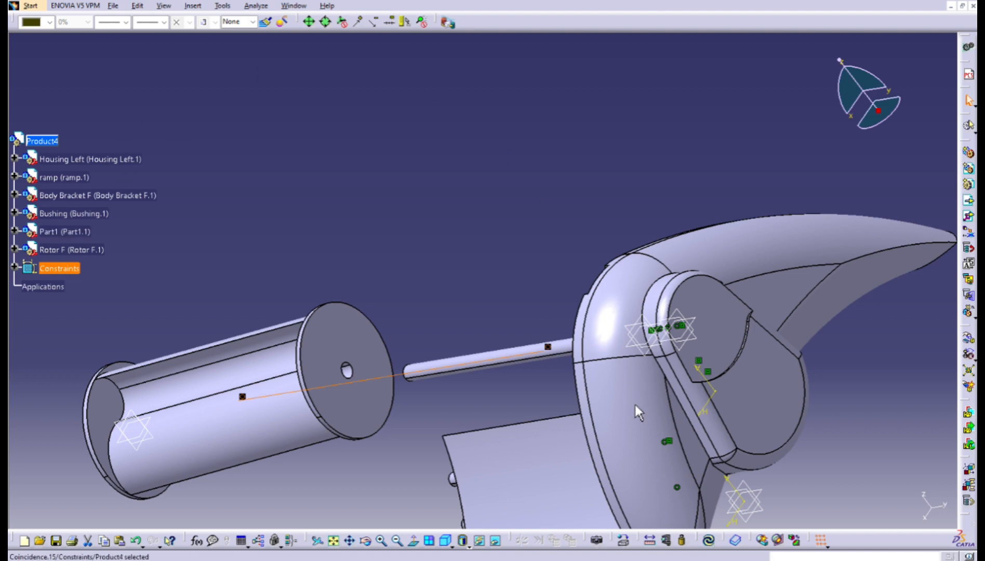
key("ctrl+u")
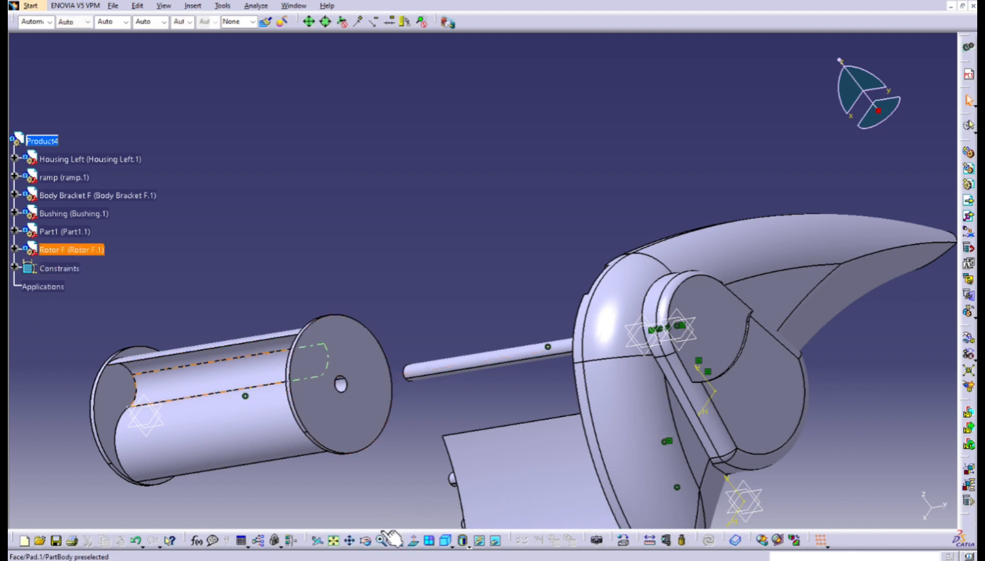
Add a contact constraint between Rotor F's end disc facing the housing and the face of Housing Left's circular recess, and update the product
middle_click_drag(674, 524, 543, 541)
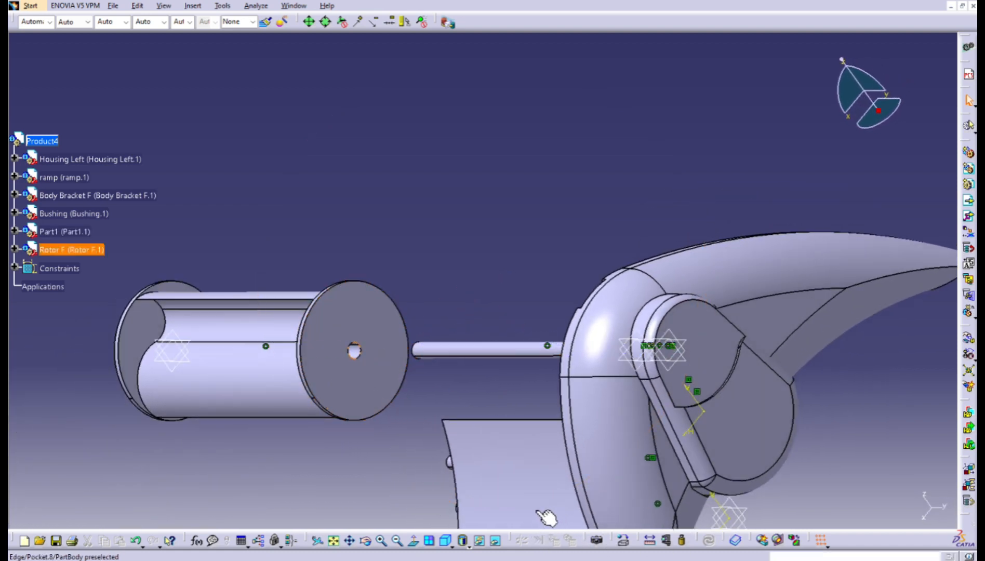
middle_click_drag(715, 515, 457, 512)
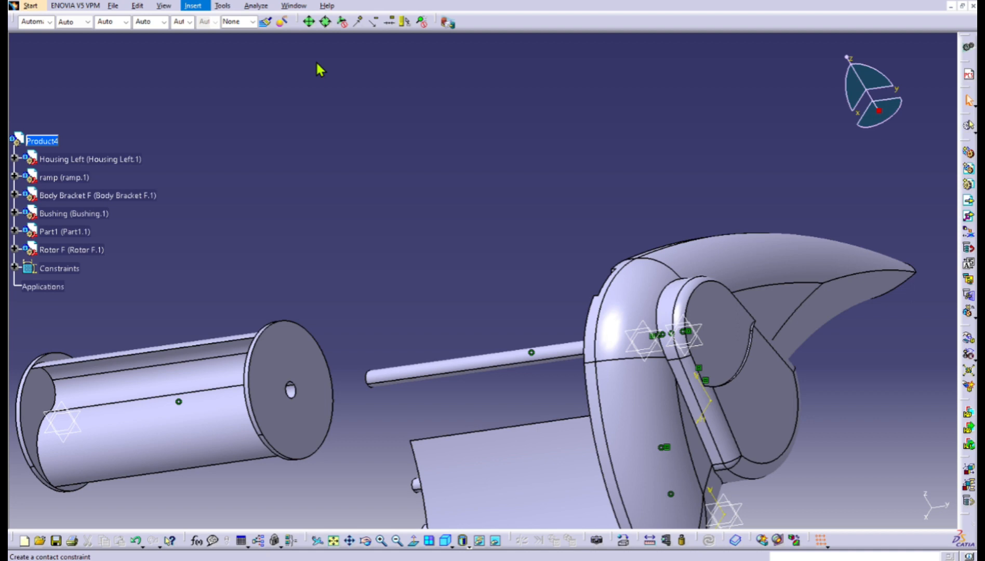
left_click(310, 387)
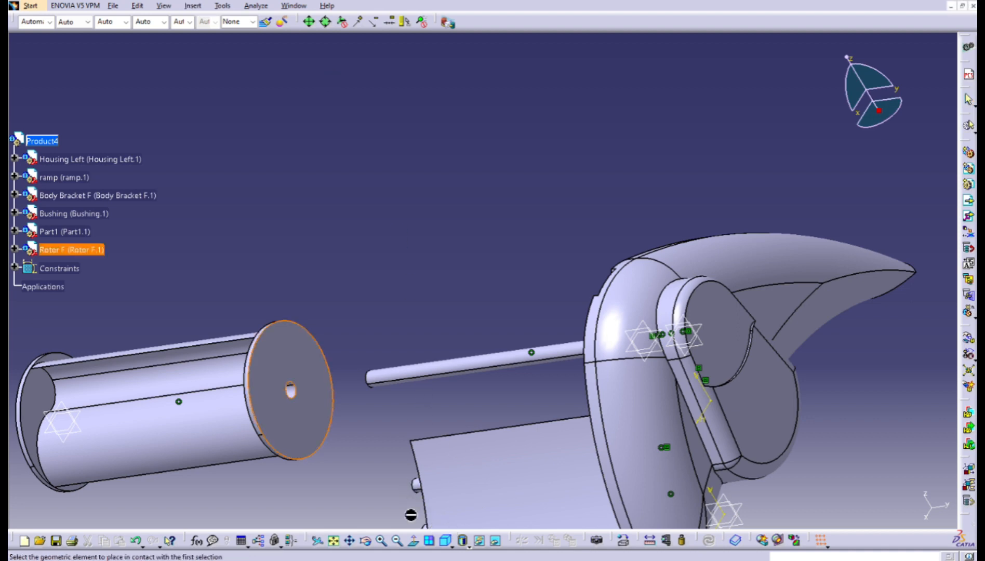
middle_click_drag(410, 514, 800, 432)
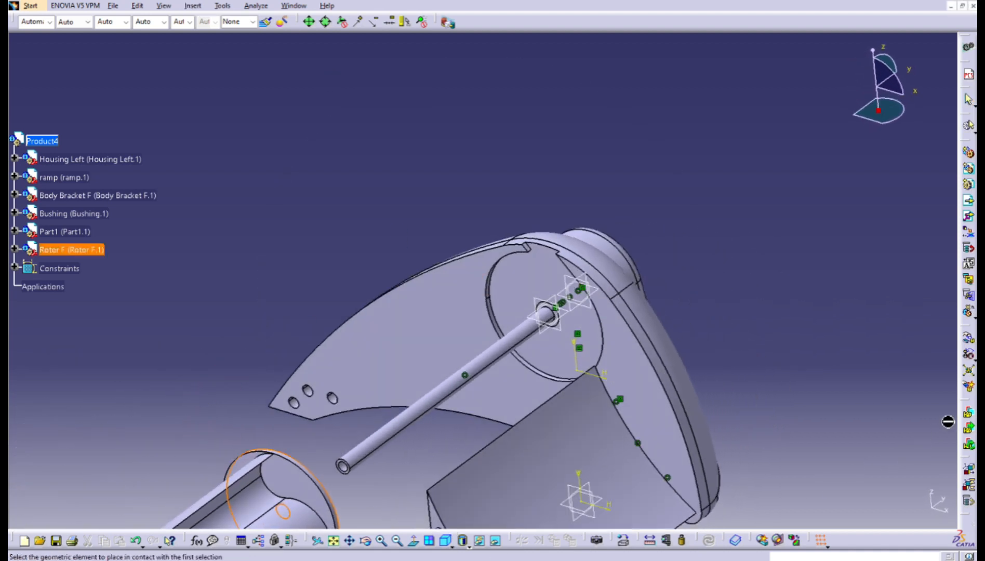
left_click(803, 419)
middle_click_drag(790, 473, 250, 260)
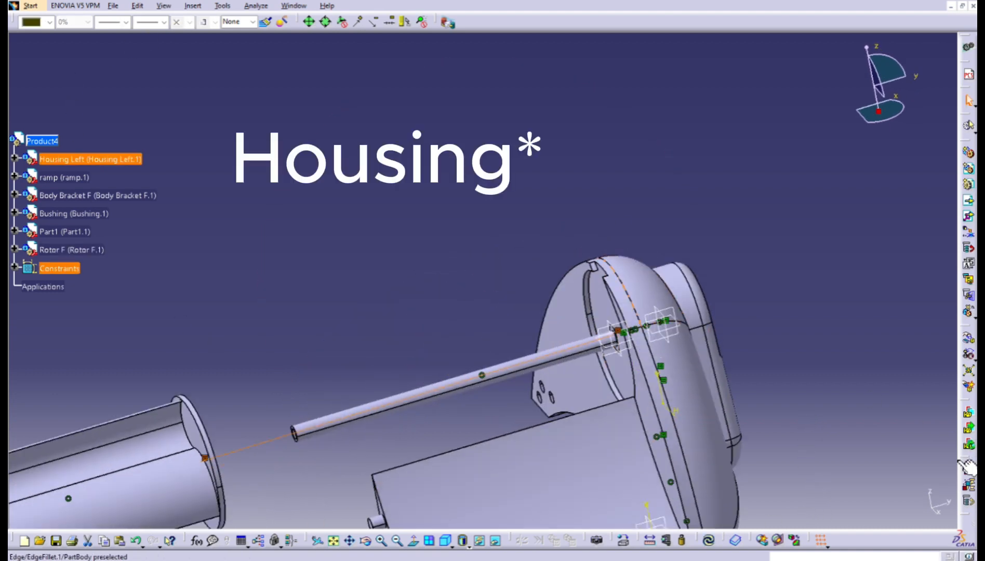
middle_click_drag(743, 462, 550, 525)
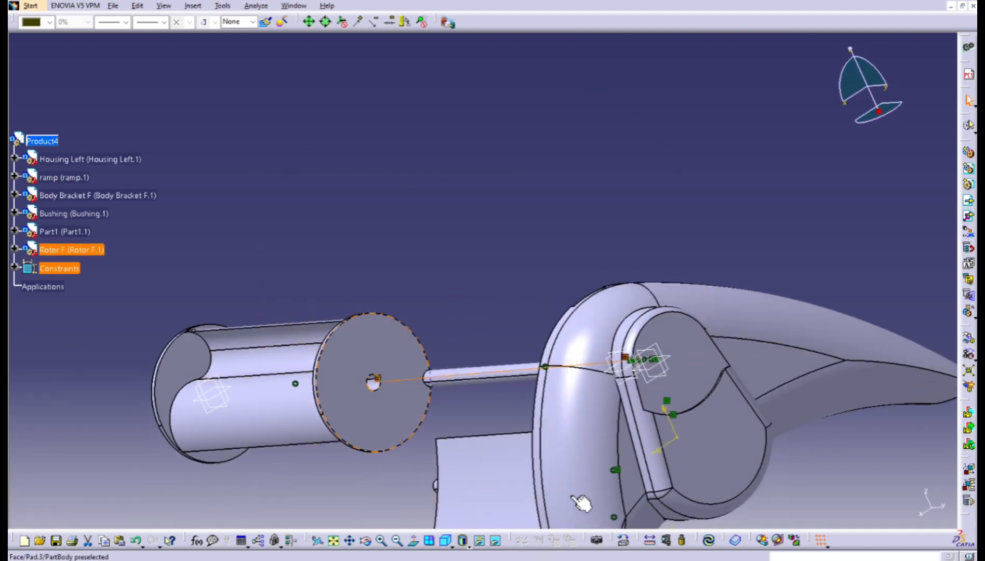
middle_click_drag(476, 555, 769, 410)
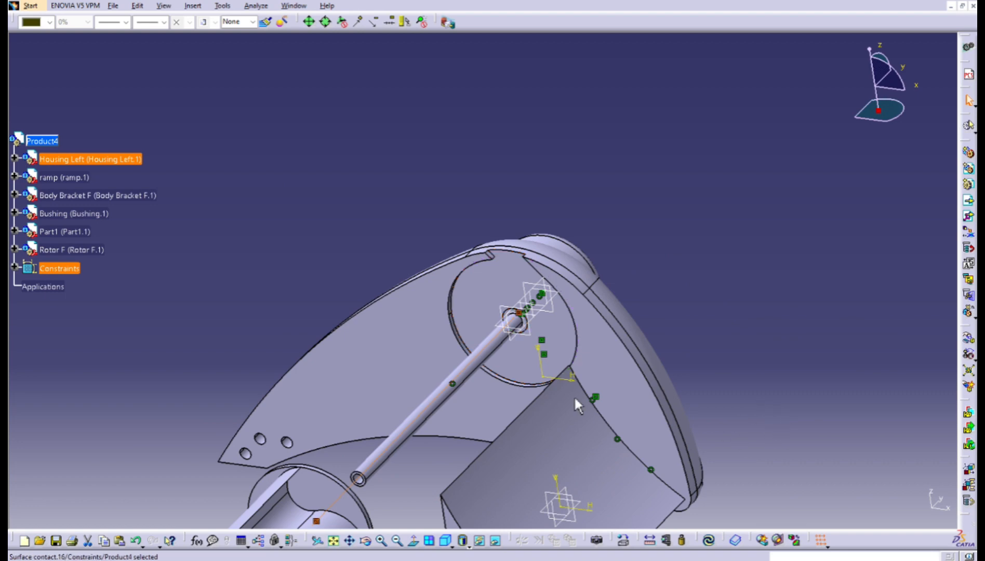
middle_click_drag(430, 436, 523, 525)
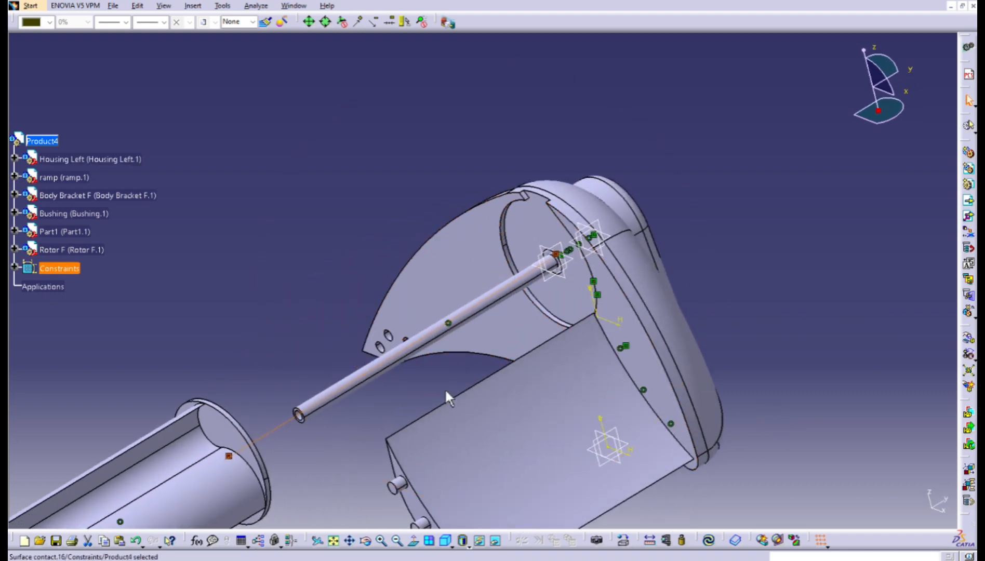
key("ctrl+u")
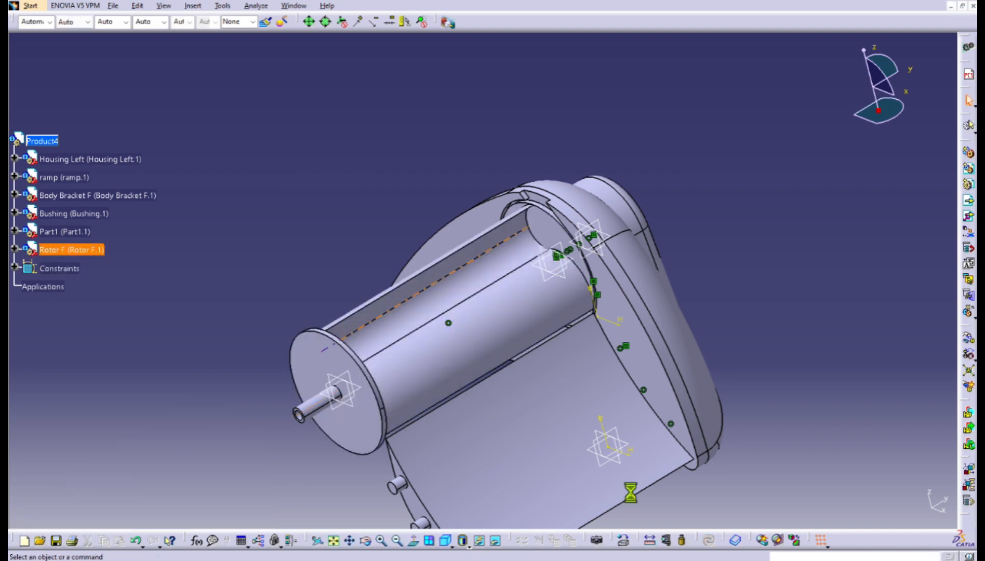
Inspect from several sides how Rotor F sits on the tube, in the housing recess and above the ramp
middle_click_drag(487, 364, 920, 313)
middle_click_drag(955, 374, 626, 540)
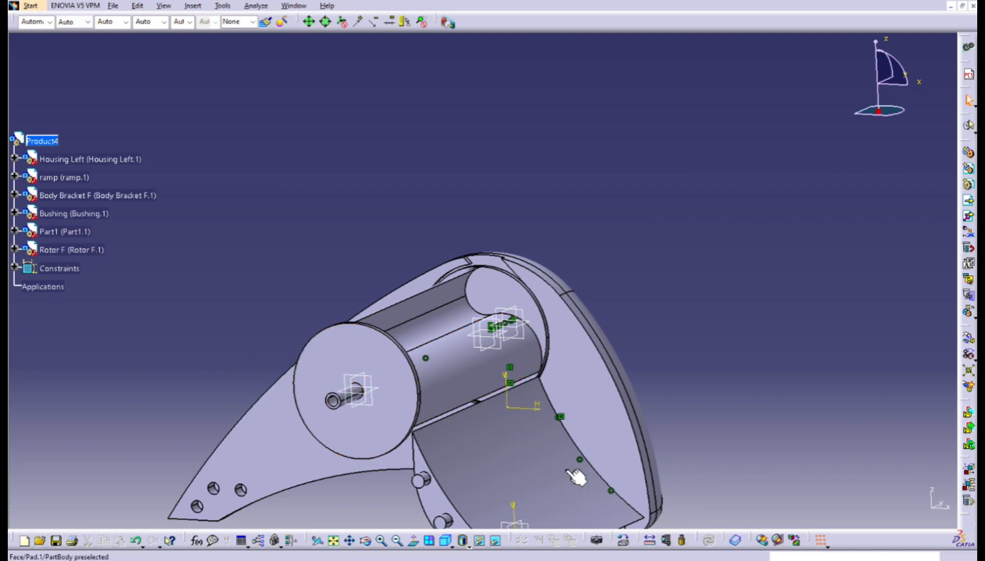
middle_click_drag(800, 432, 598, 498)
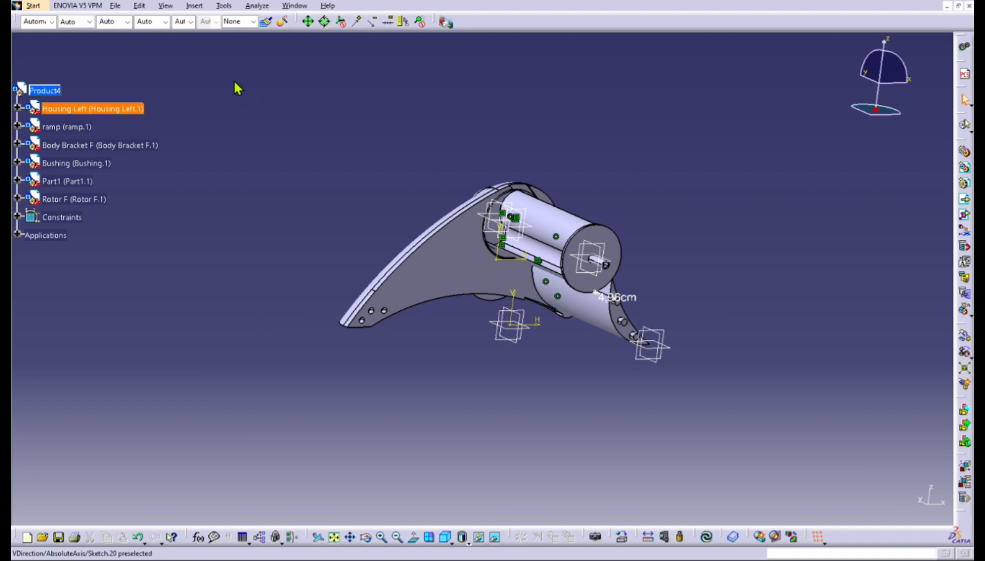
middle_click_drag(878, 293, 759, 453)
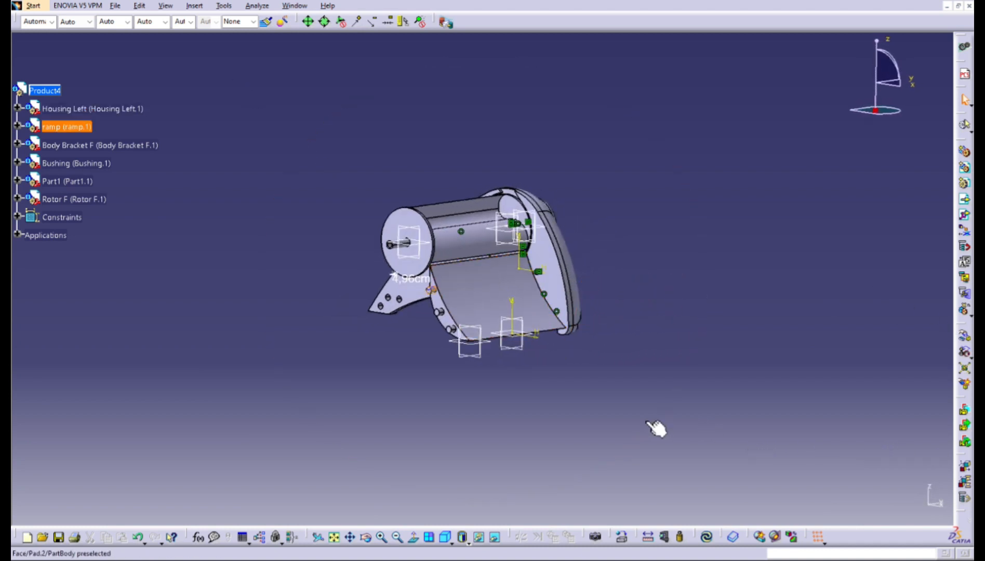
middle_click_drag(656, 428, 520, 411)
middle_click_drag(624, 426, 935, 430)
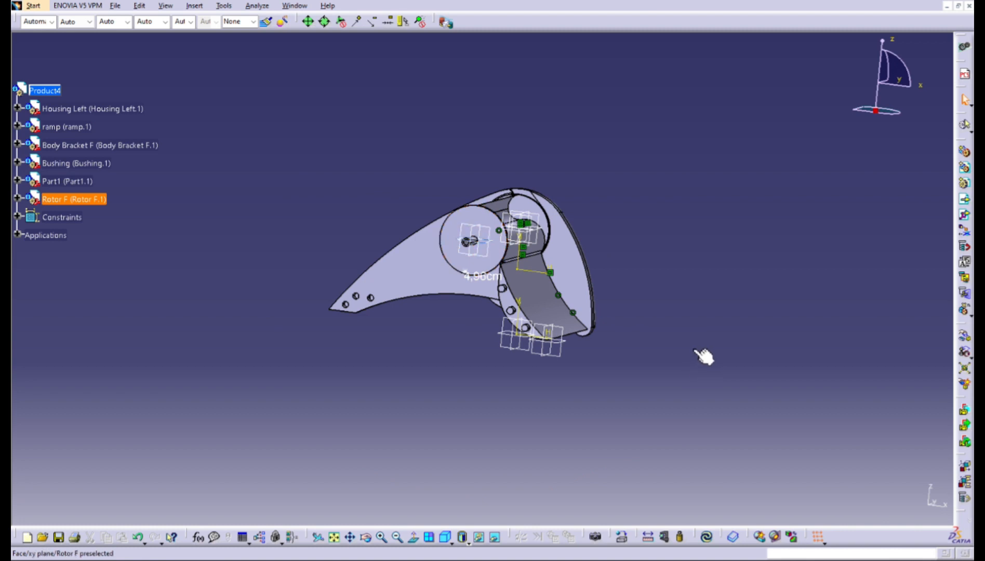
middle_click_drag(556, 374, 597, 439)
middle_click_drag(823, 434, 670, 473)
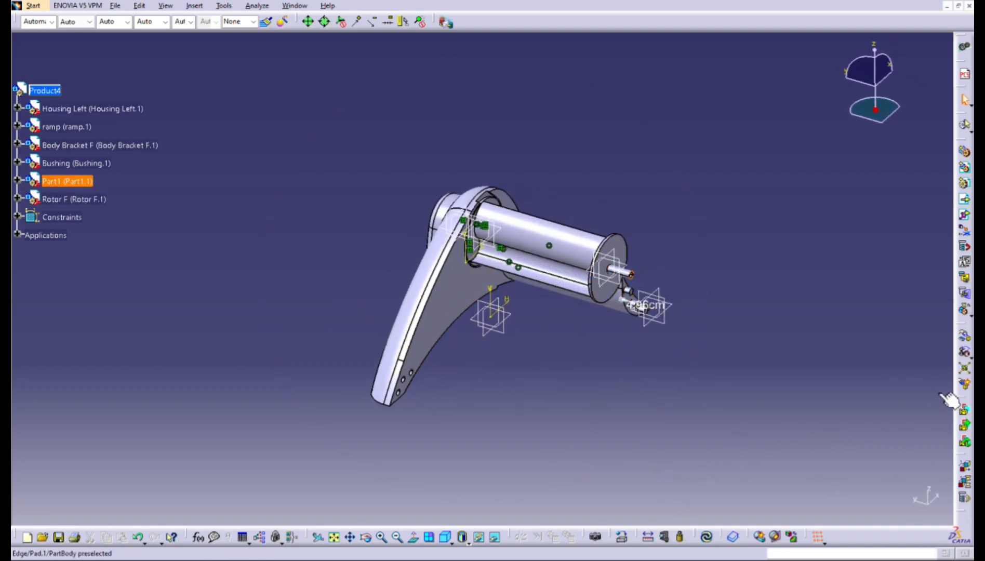
Insert a second instance of the Bushing component into Product4
left_click(964, 199)
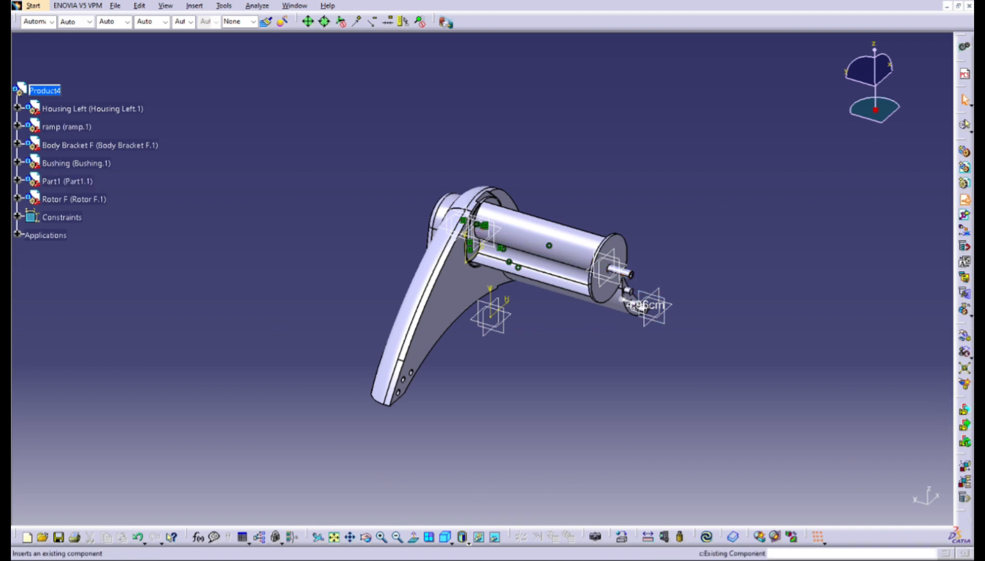
left_click(51, 92)
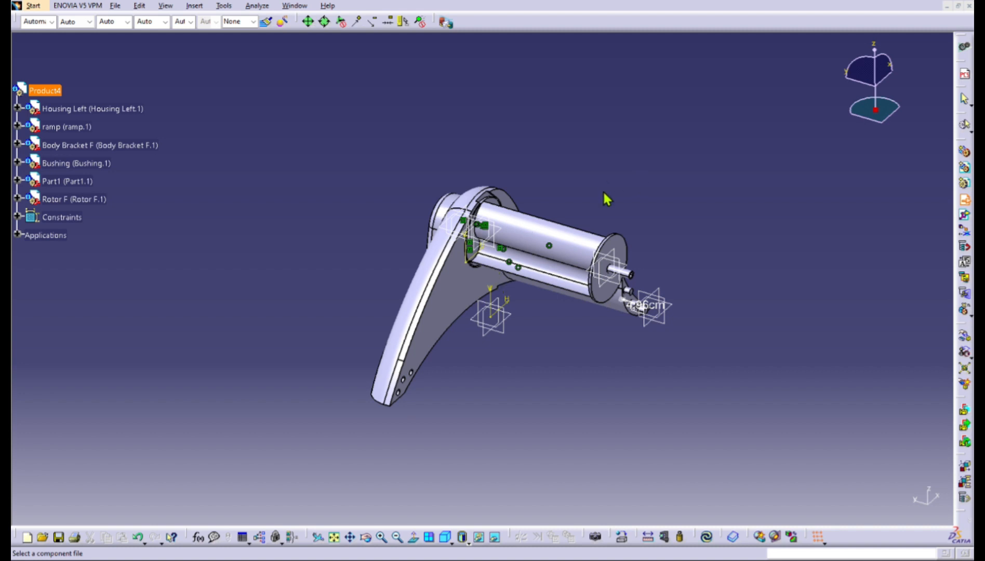
double_click(494, 251)
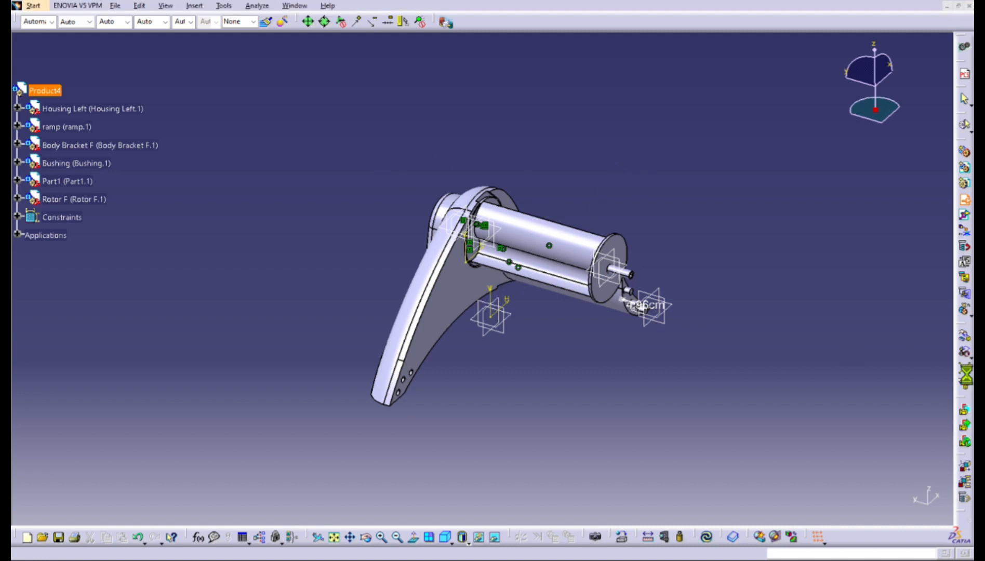
middle_click_drag(971, 457, 803, 434)
middle_click_drag(686, 375, 811, 368)
Rotate the second Bushing about the X axis until roughly parallel to the tube, and move it beyond the tube's free end
left_click(965, 336)
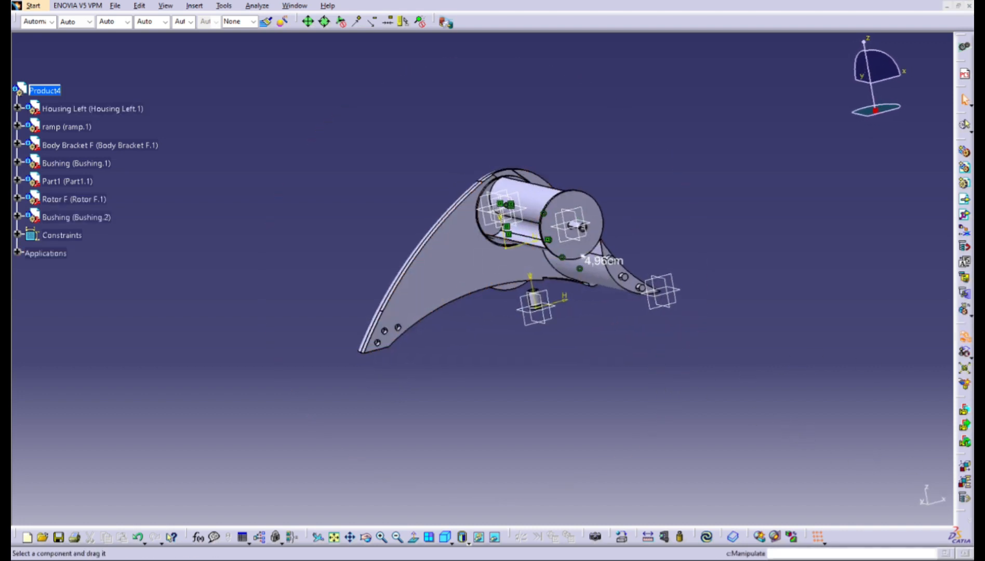
middle_click_drag(814, 440, 925, 430)
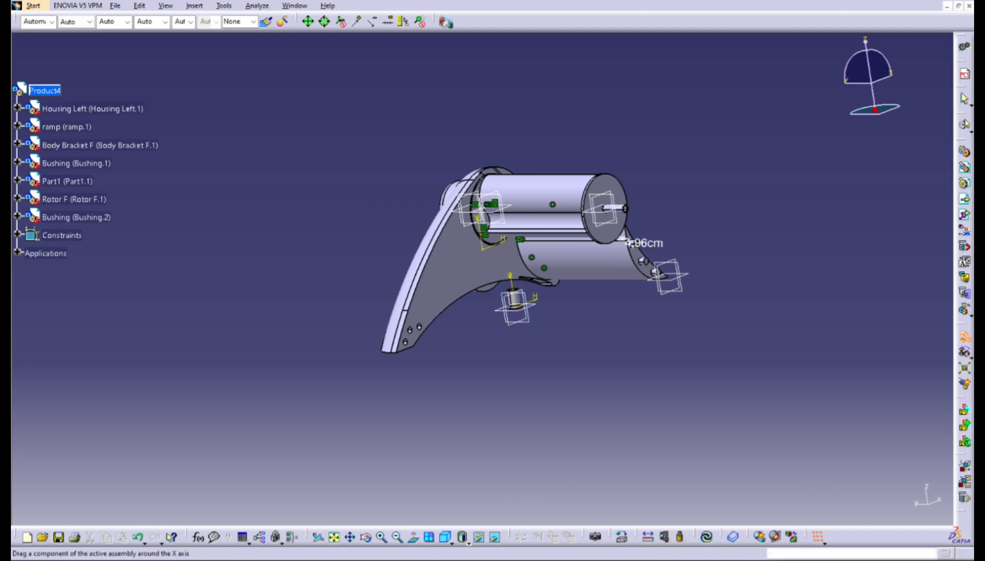
left_click(382, 537)
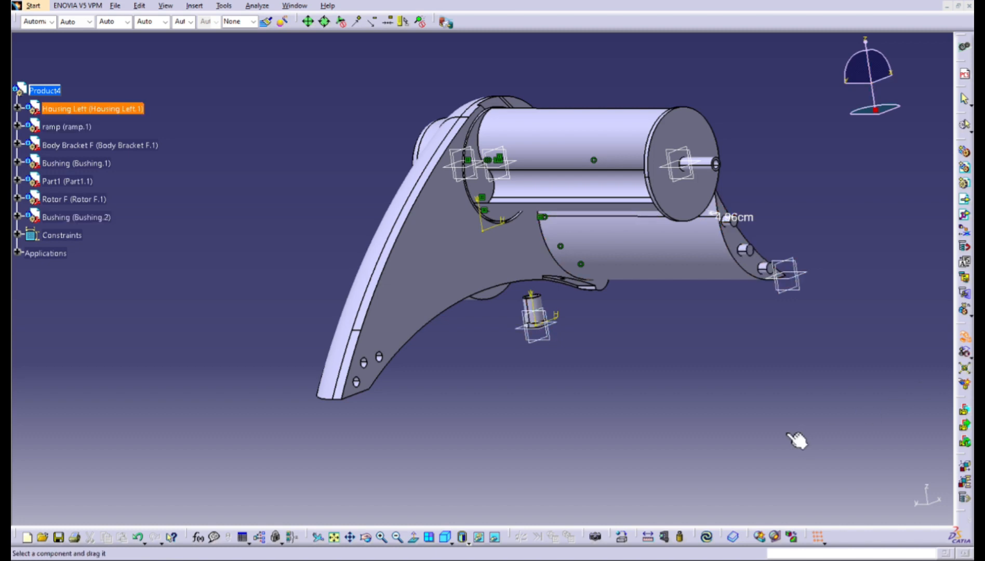
left_click_drag(534, 307, 577, 326)
left_click_drag(862, 491, 890, 494)
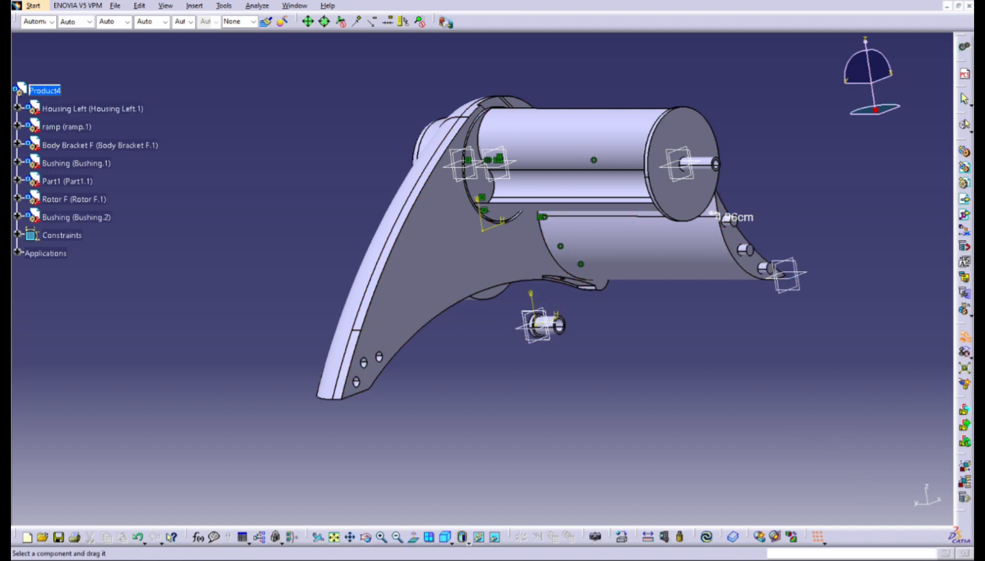
left_click_drag(554, 325, 801, 168)
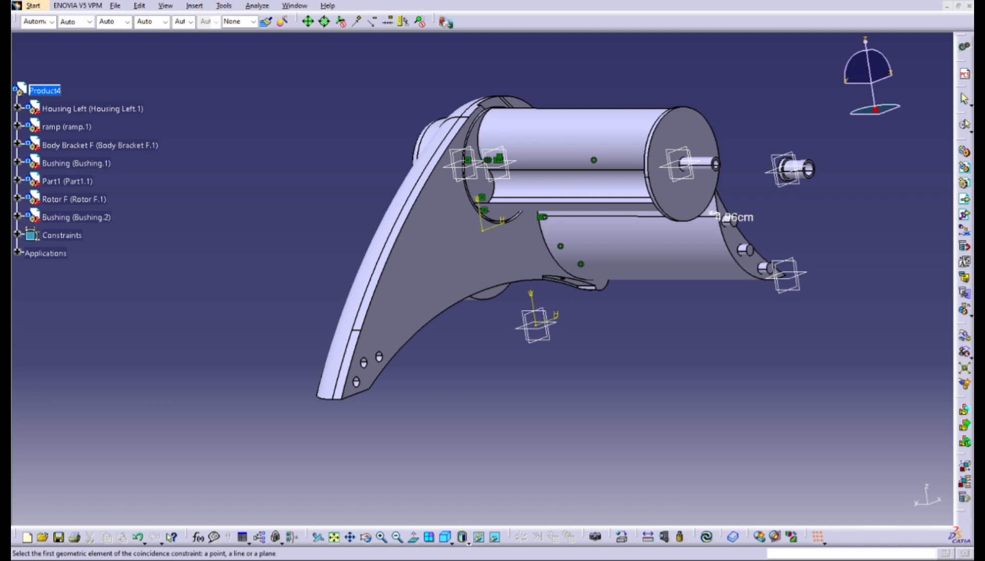
Constrain the second Bushing's axis coincident with the Part1 tube's axis and update the product
middle_click_drag(728, 208, 736, 223)
left_click(707, 172)
middle_click_drag(801, 181, 540, 281)
left_click(821, 414)
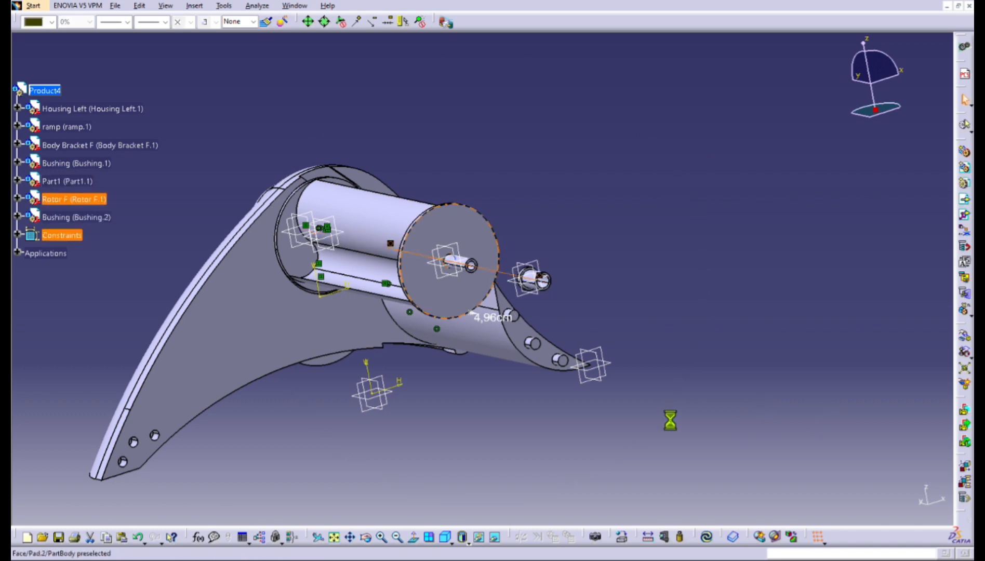
middle_click_drag(671, 418, 579, 469)
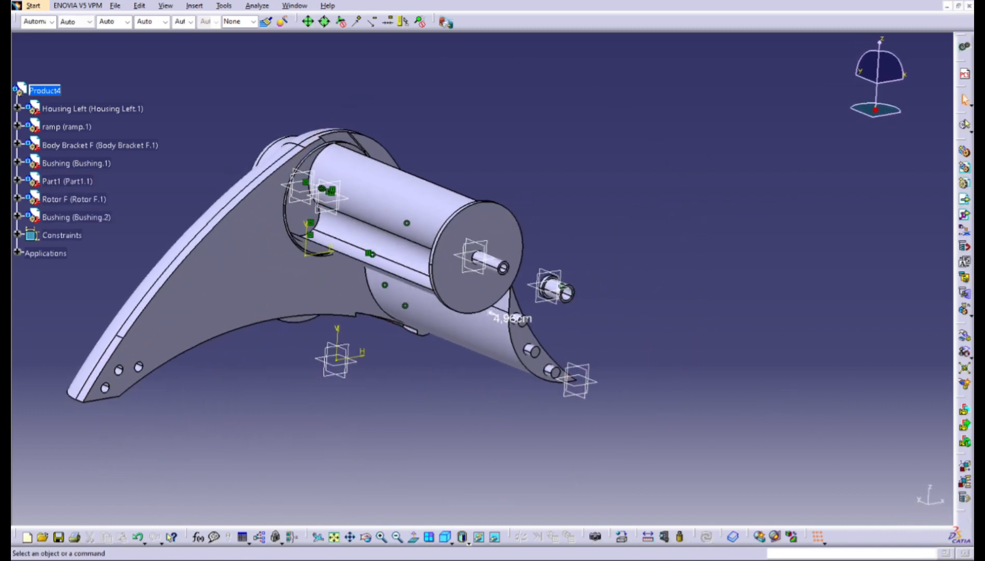
left_click(224, 6)
left_click(294, 56)
left_click(486, 224)
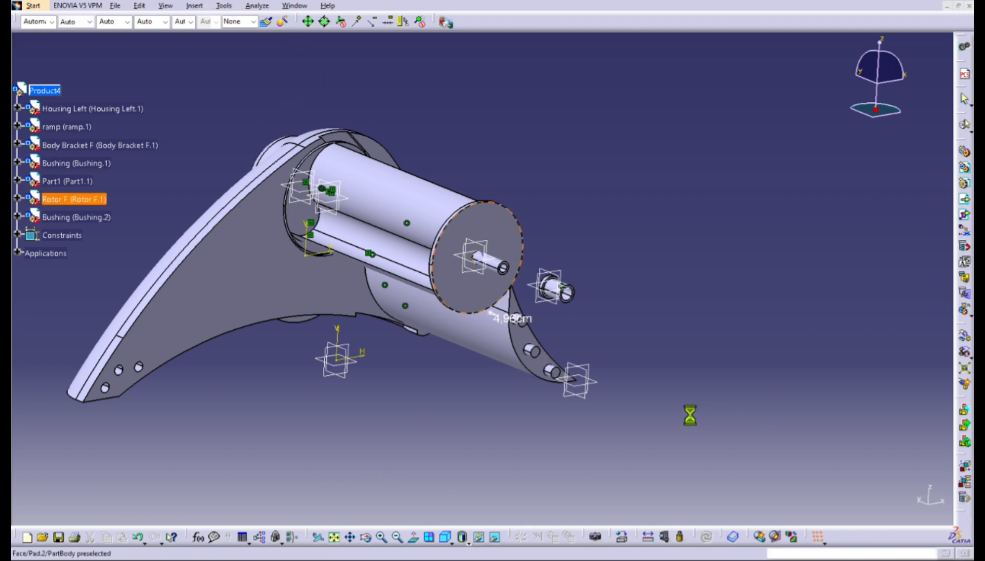
middle_click_drag(873, 448, 967, 483)
middle_click_drag(883, 480, 567, 479)
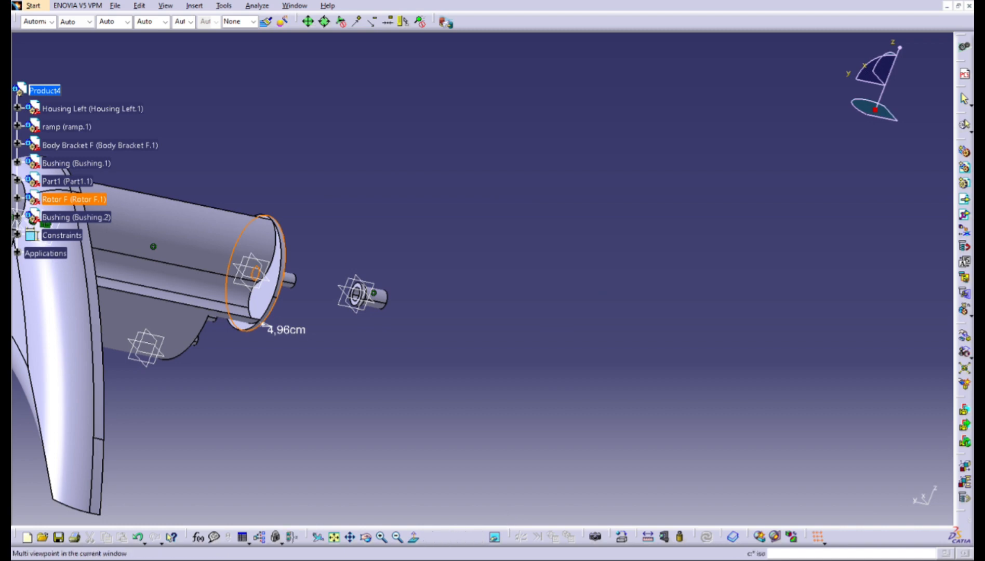
left_click(382, 537)
middle_click_drag(286, 508, 747, 468)
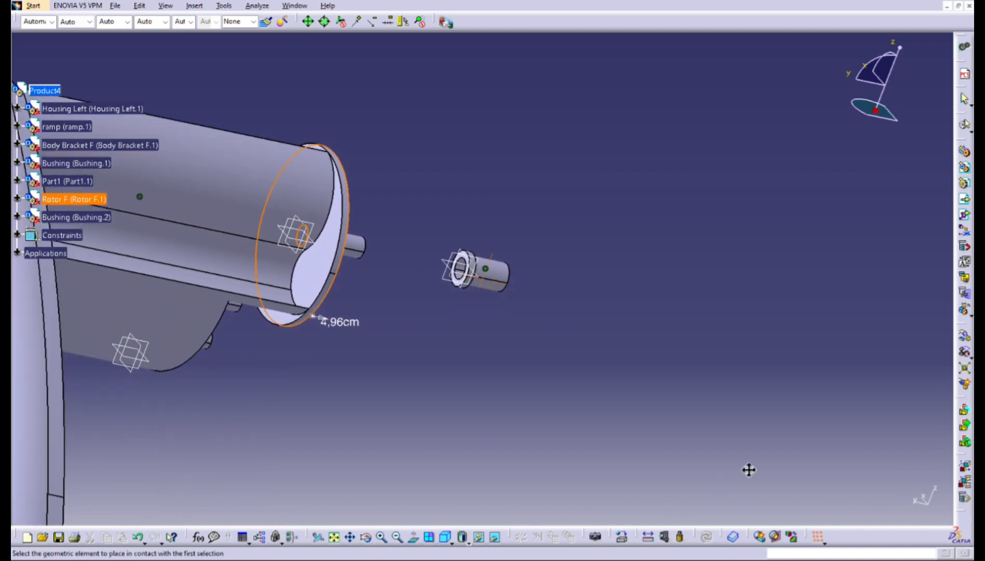
middle_click_drag(702, 411, 740, 377)
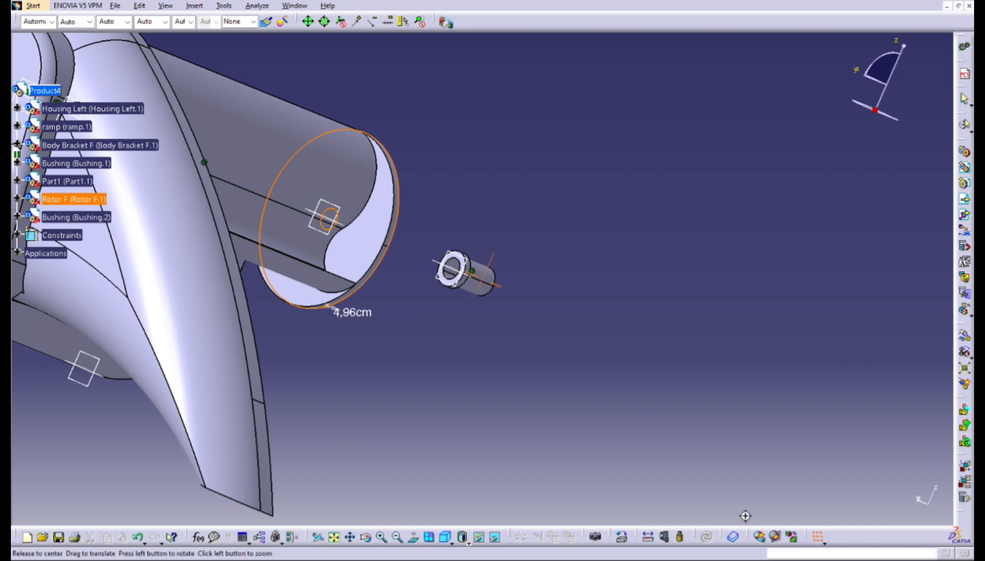
middle_click_drag(746, 516, 320, 500)
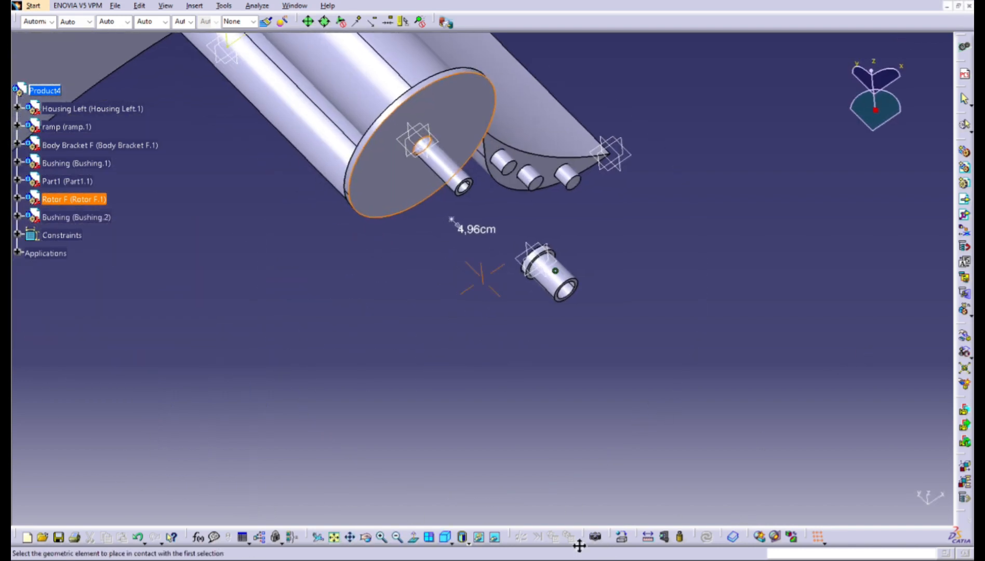
Insert the Housing Bridge component into Product4
left_click(398, 537)
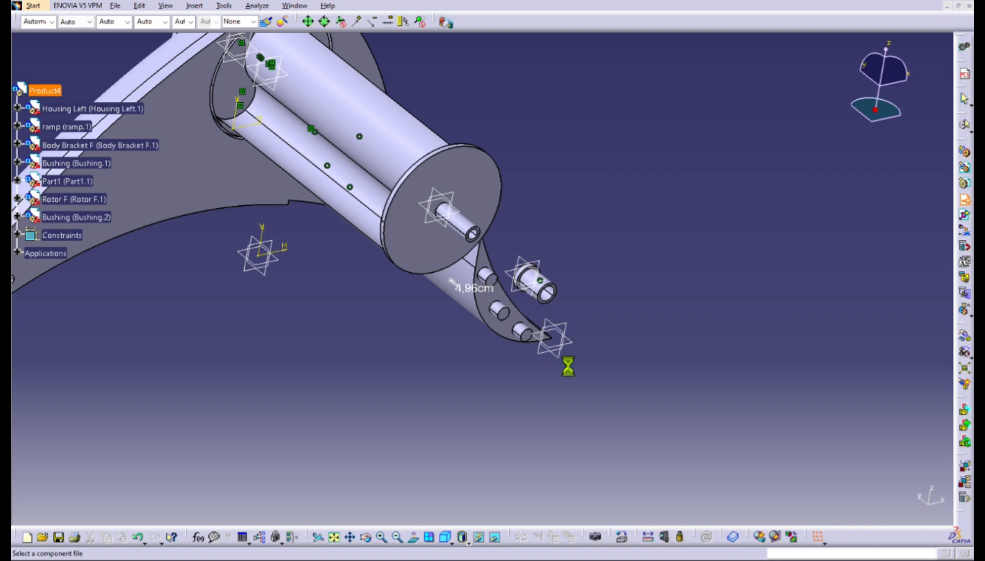
middle_click_drag(601, 298, 402, 425)
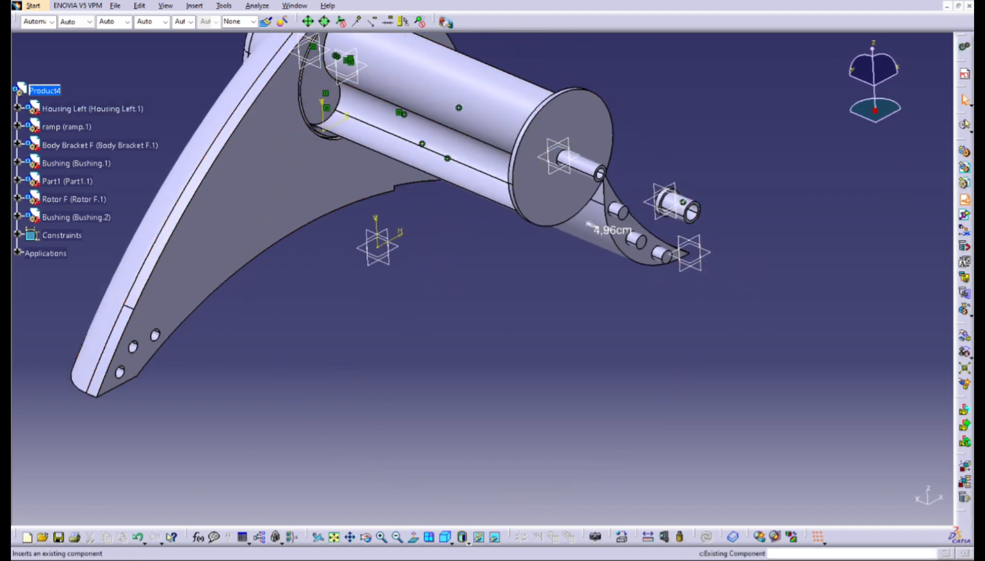
key("ctrl+z")
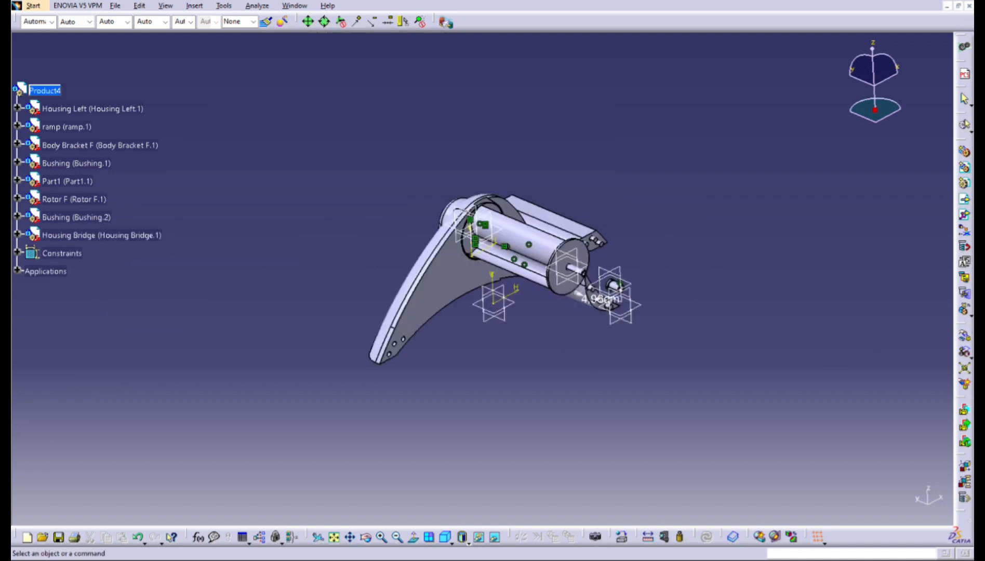
Rotate Housing Bridge with the Manipulation tool and move it below Housing Left's pointed three-hole end, finishing along the Z axis
middle_click_drag(883, 395, 650, 353)
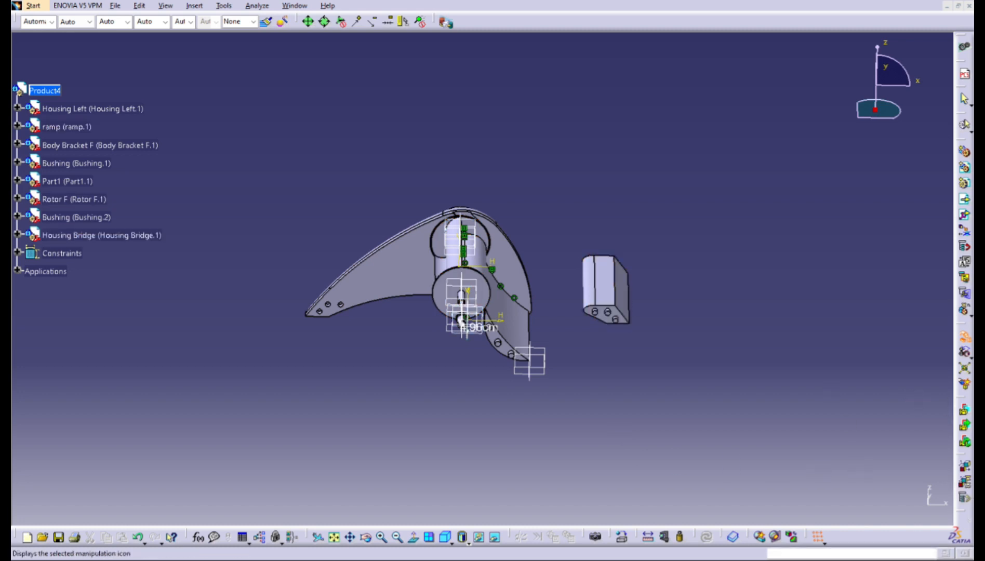
left_click_drag(899, 387, 556, 475)
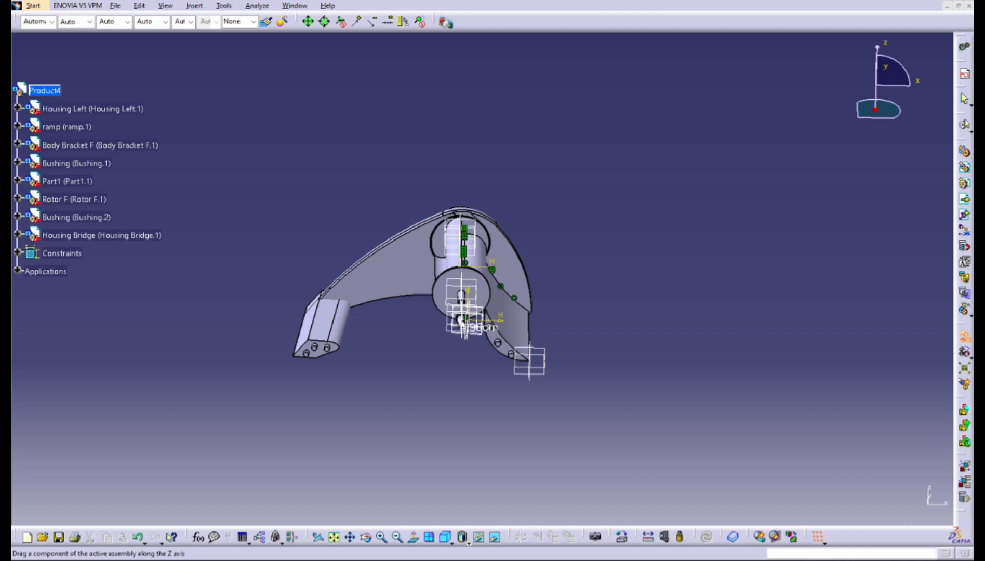
left_click_drag(324, 326, 324, 389)
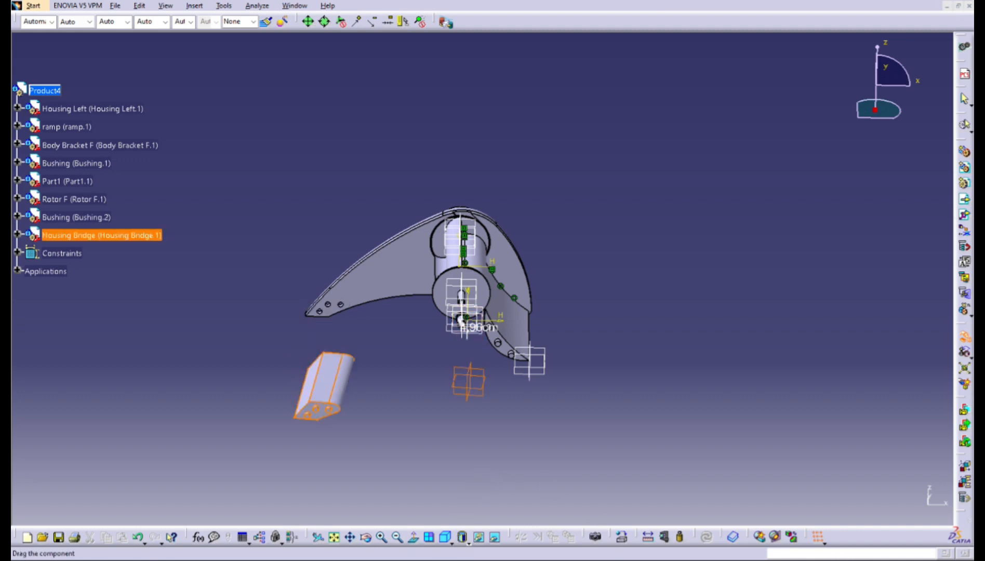
Constrain the axis of Housing Bridge's uppermost pin coincident with the axis of the uppermost hole at Housing Left's pointed end
middle_click_drag(332, 390, 630, 354)
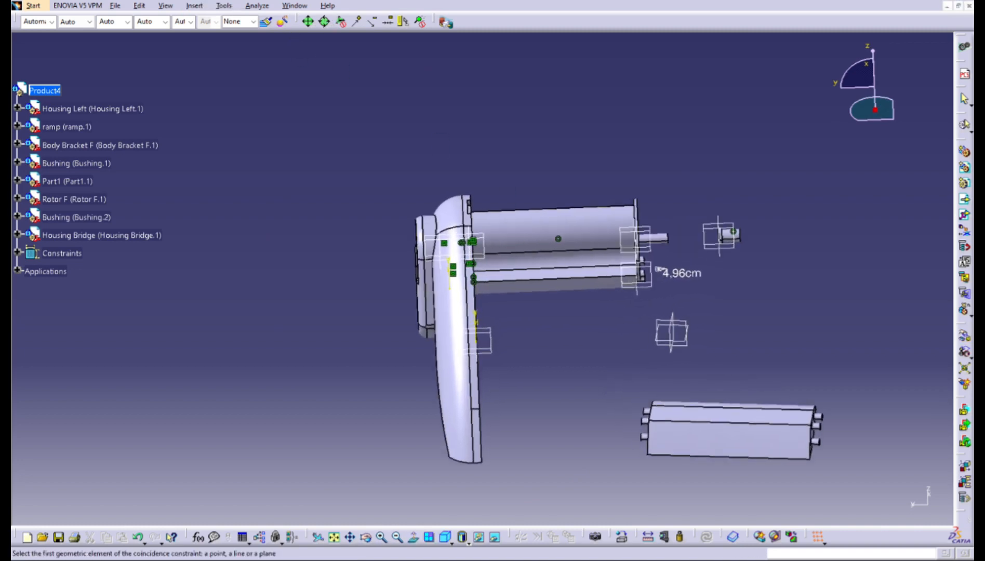
middle_click_drag(519, 374, 658, 405)
middle_click_drag(699, 447, 324, 422)
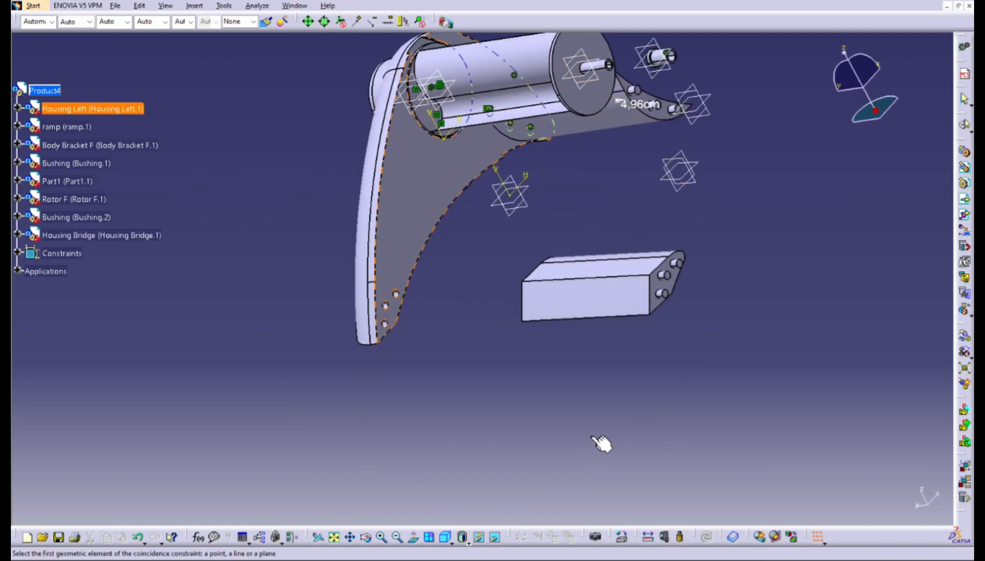
left_click(382, 537)
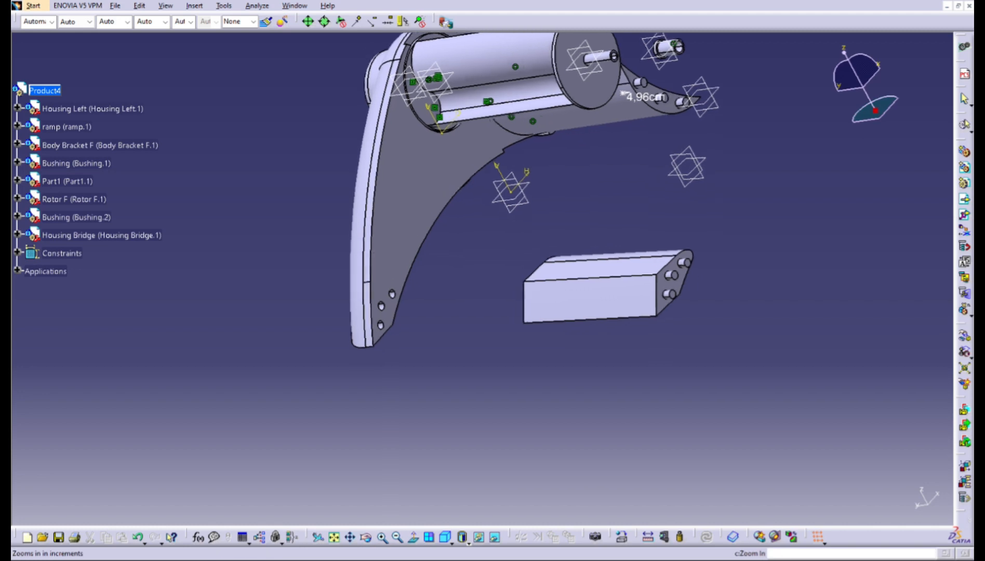
middle_click_drag(521, 502, 796, 439)
middle_click_drag(752, 402, 468, 475)
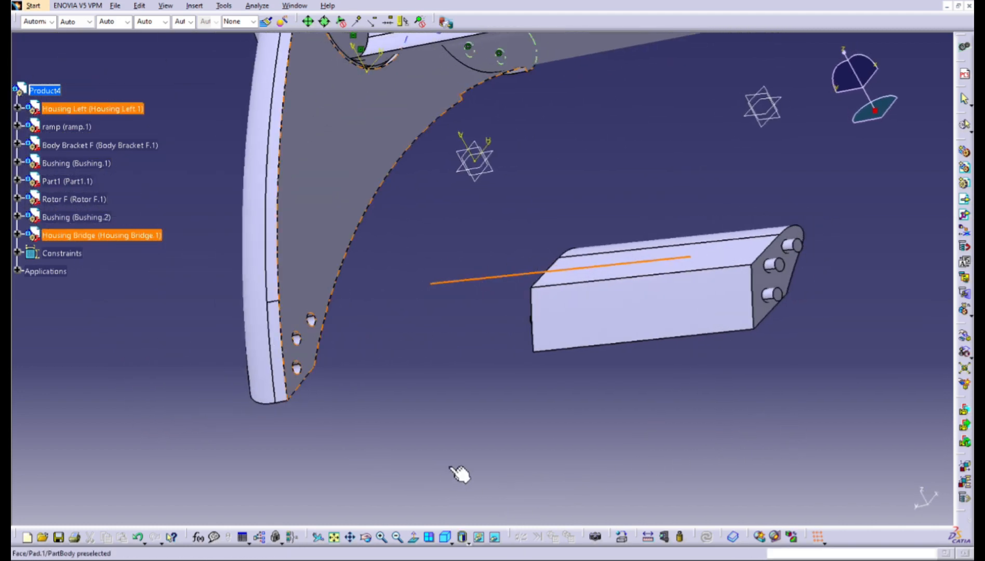
left_click(475, 470)
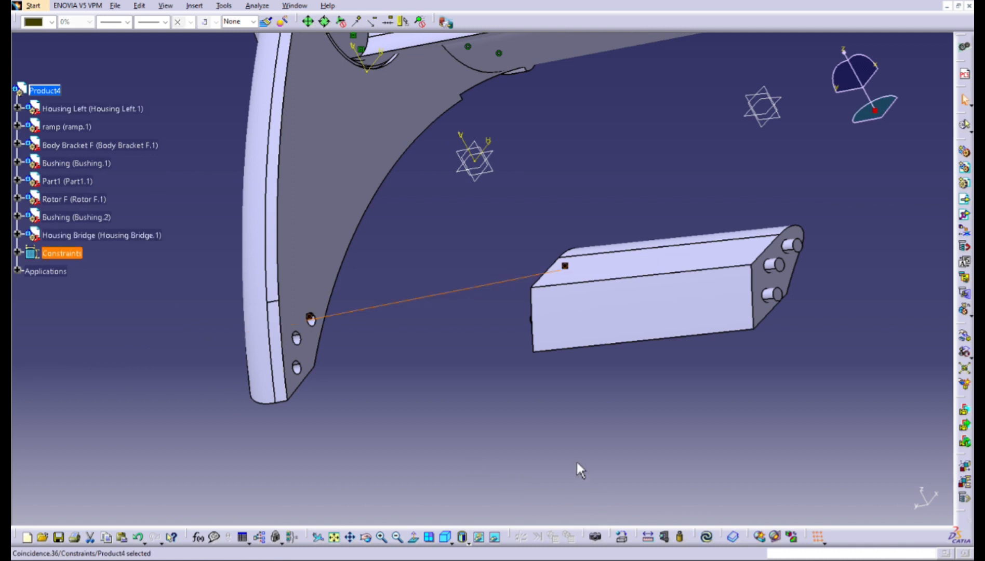
Add a contact constraint between the end face of that Housing Bridge pin and the bottom of its Housing Left hole, and update the product
middle_click_drag(620, 534, 590, 502)
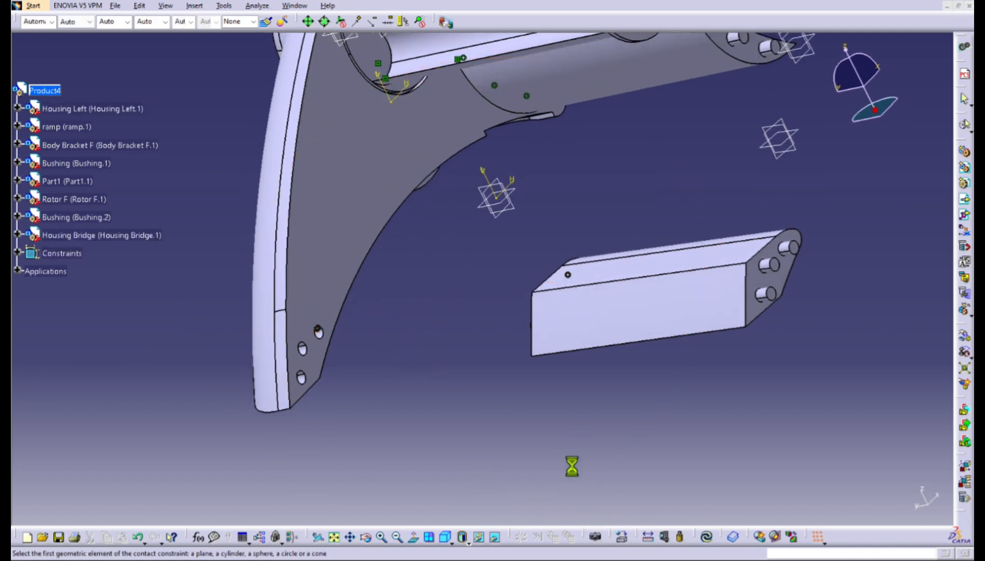
middle_click_drag(569, 465, 738, 405)
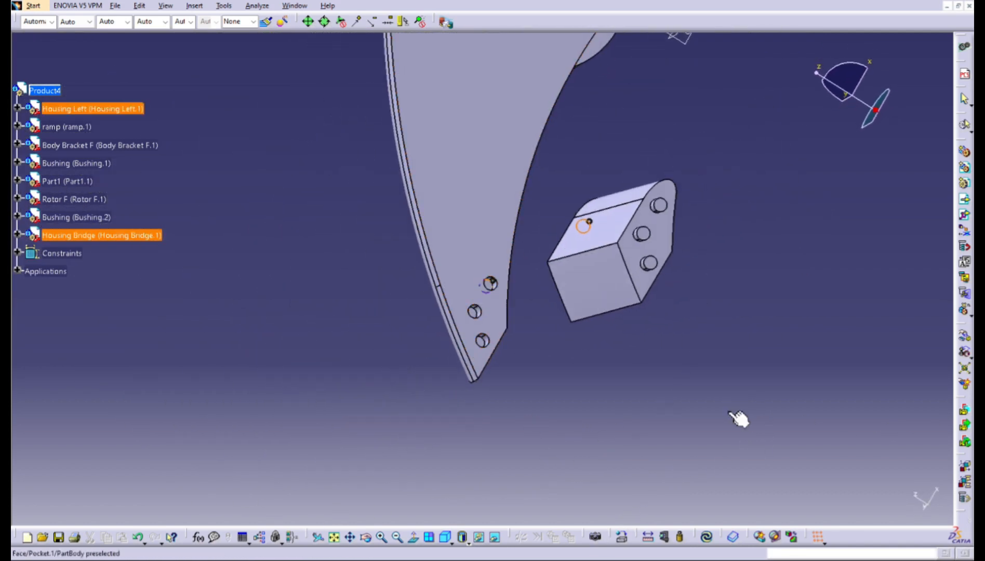
left_click(734, 414)
middle_click_drag(662, 465, 946, 345)
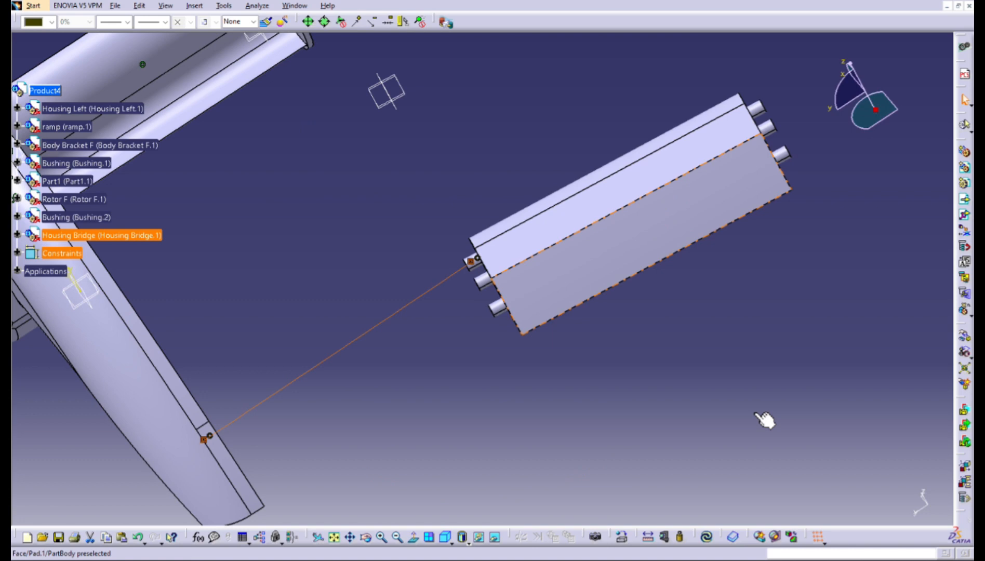
key("ctrl+u")
left_click(747, 396)
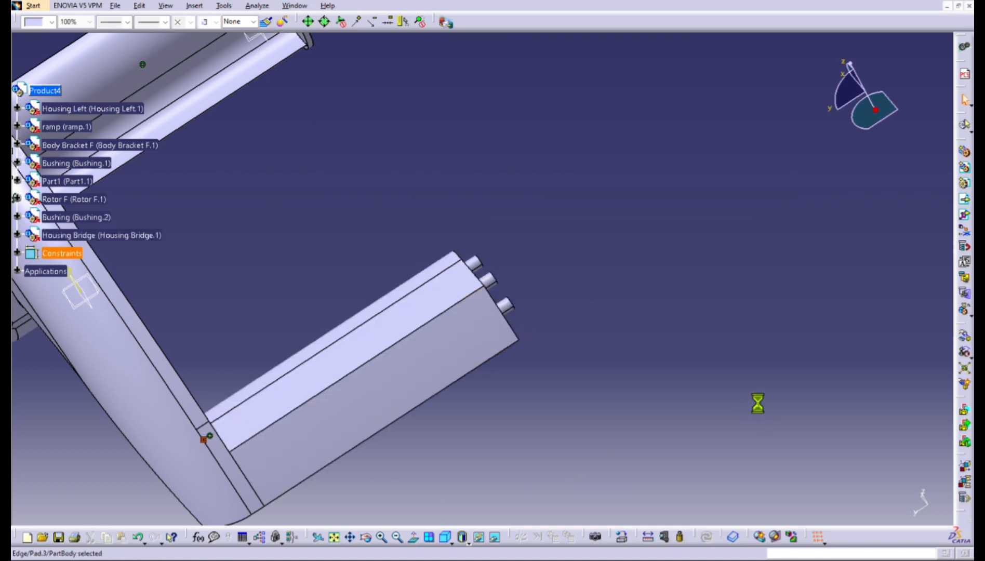
Insert the Housing Right component into Product4
middle_click_drag(708, 520, 548, 423)
left_click(903, 536)
left_click(397, 537)
middle_click_drag(811, 401, 697, 560)
middle_click_drag(367, 449, 937, 514)
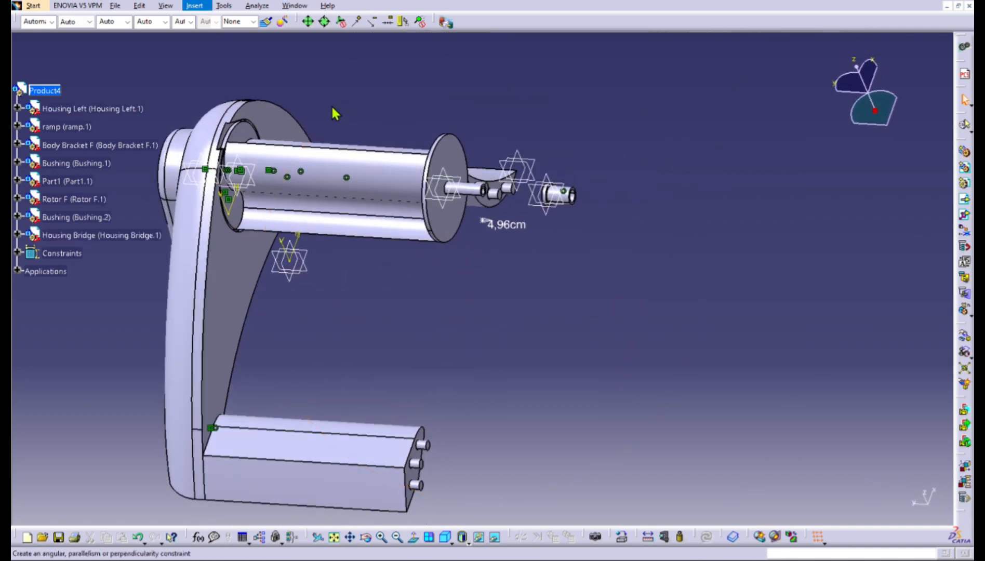
key("Right")
key("Right")
key("Right")
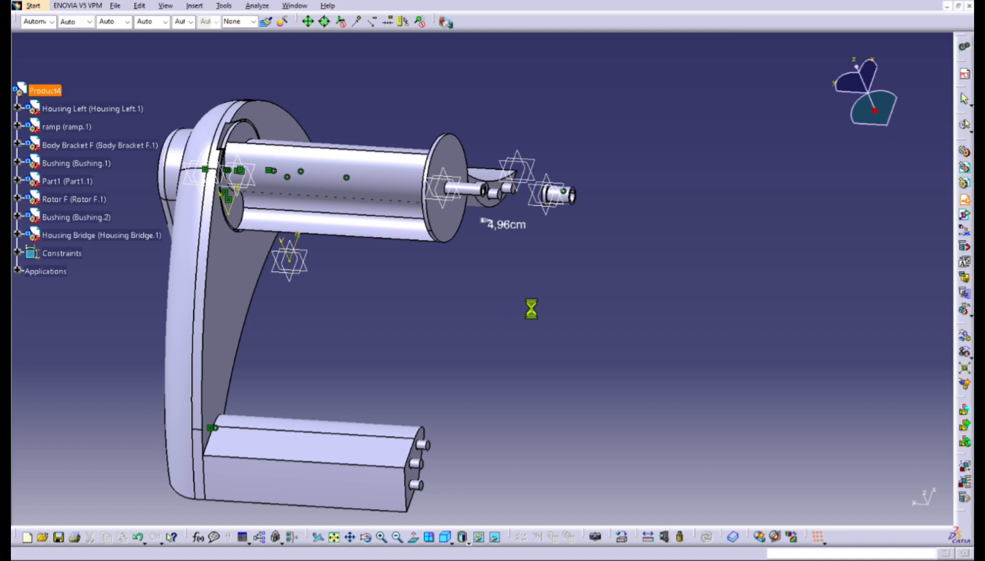
Move Housing Right with the Manipulation tool to the opposite side from Housing Left, beyond the free ends of Rotor F and the ramp
middle_click_drag(883, 384, 896, 503)
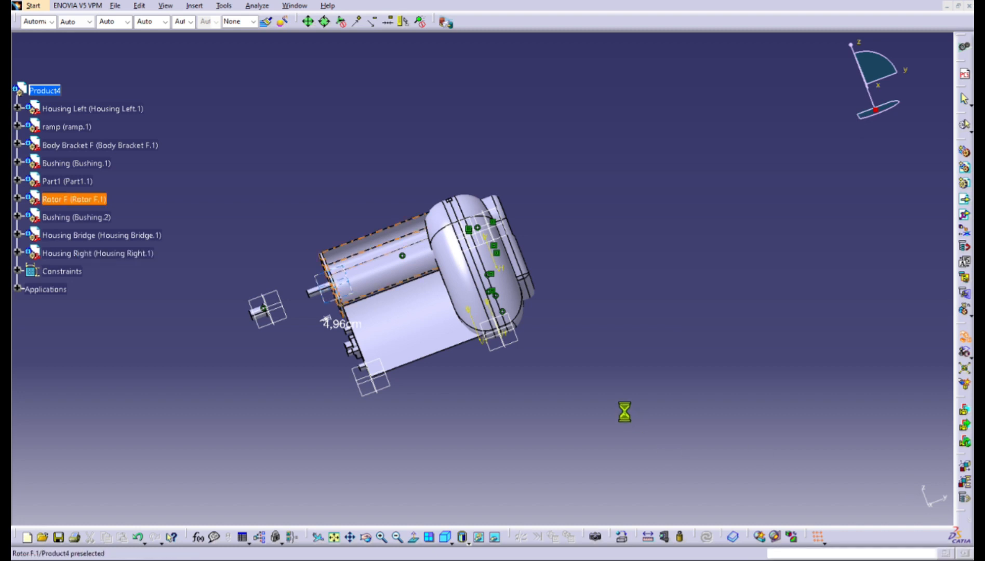
left_click_drag(657, 387, 240, 481)
middle_click_drag(492, 511, 346, 526)
left_click_drag(346, 525, 325, 524)
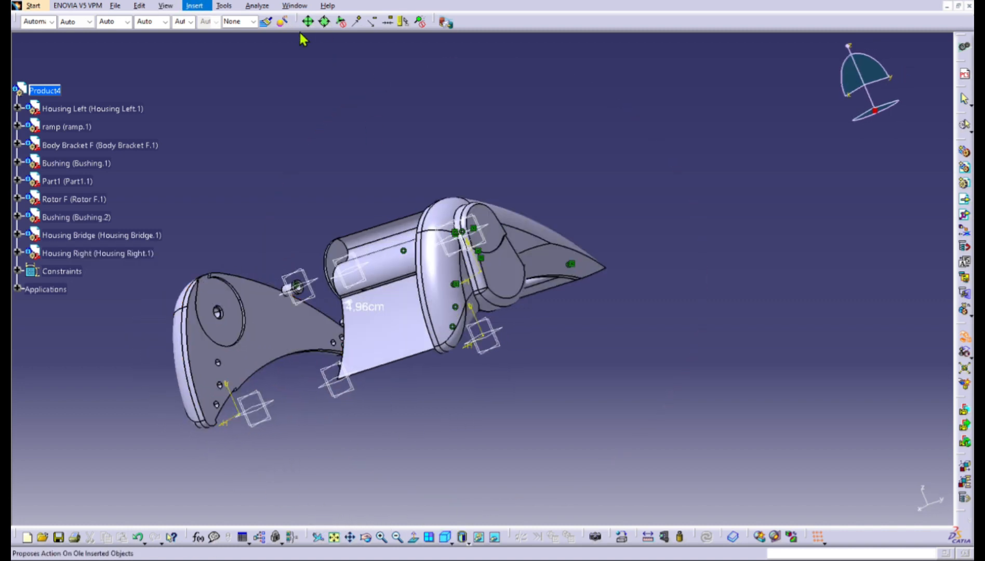
middle_click_drag(473, 374, 652, 394)
scroll(652, 394, "up", 1)
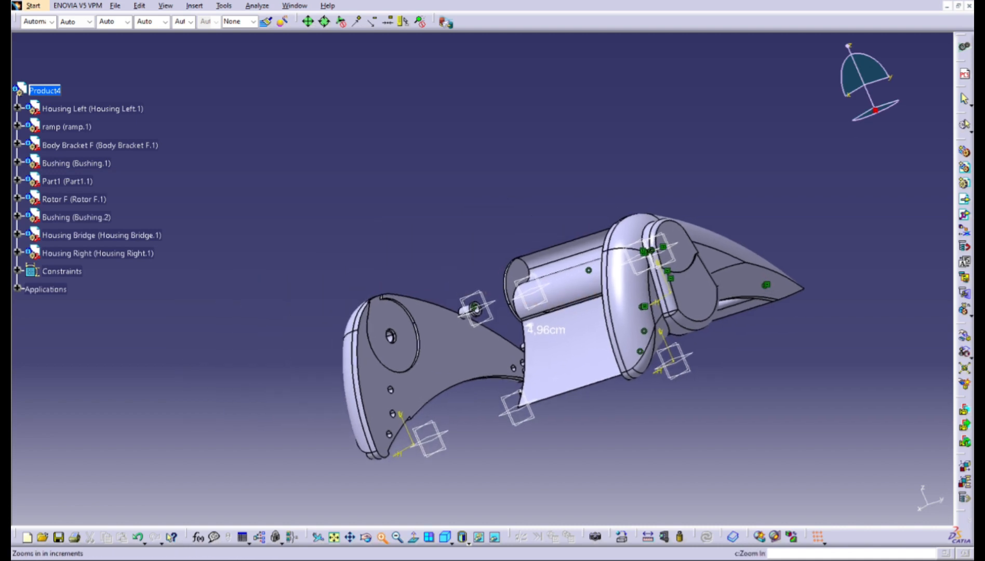
Constrain the axis of Housing Right's large central hole coincident with the axis of the second Bushing
left_click(342, 366)
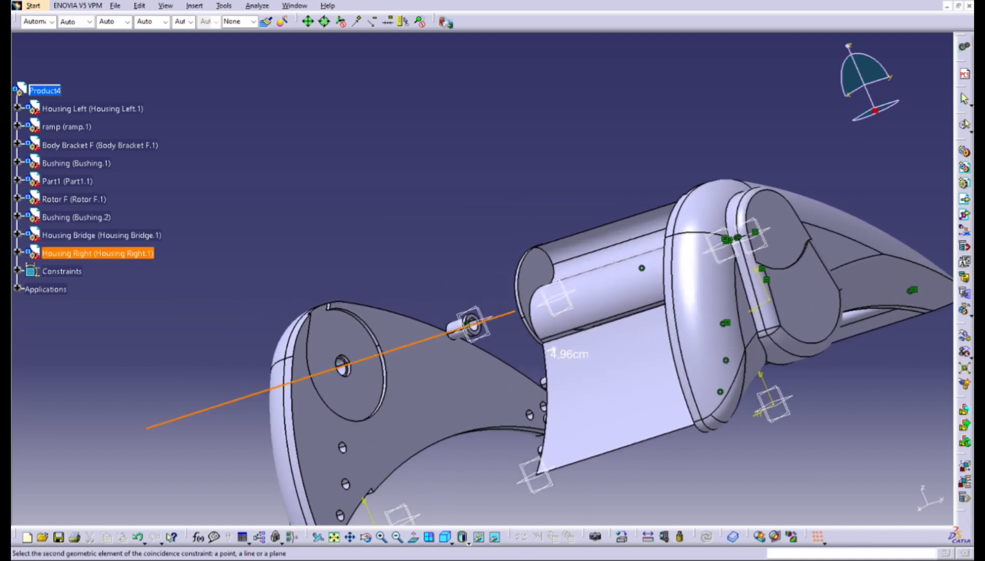
middle_click_drag(504, 543, 561, 504)
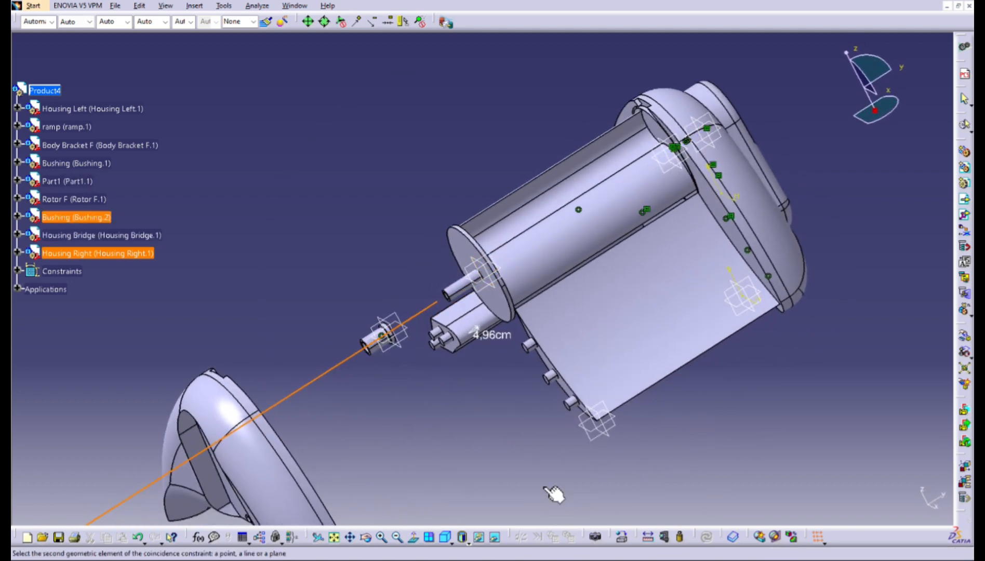
left_click(548, 496)
middle_click_drag(471, 394, 477, 393)
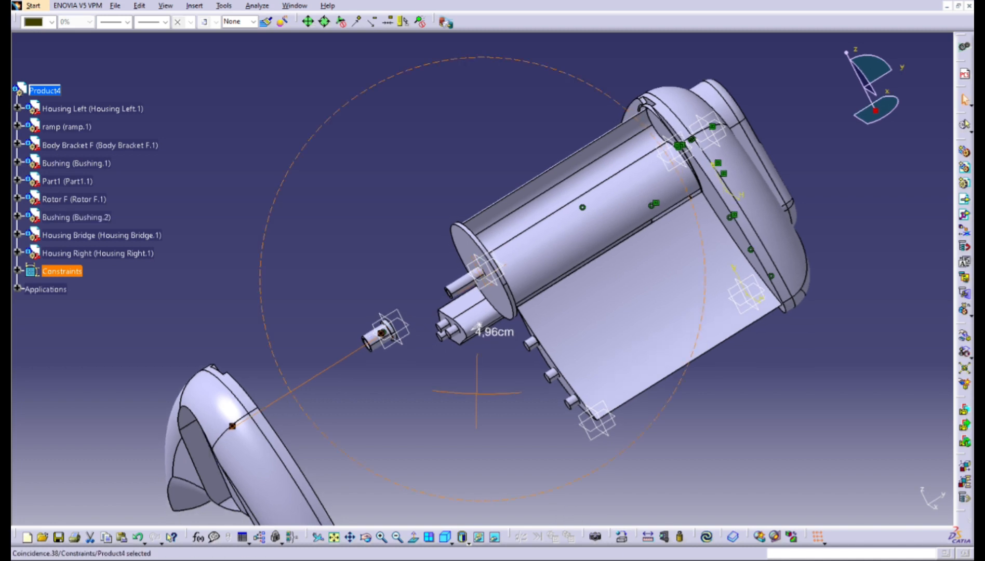
middle_click_drag(478, 326, 445, 514)
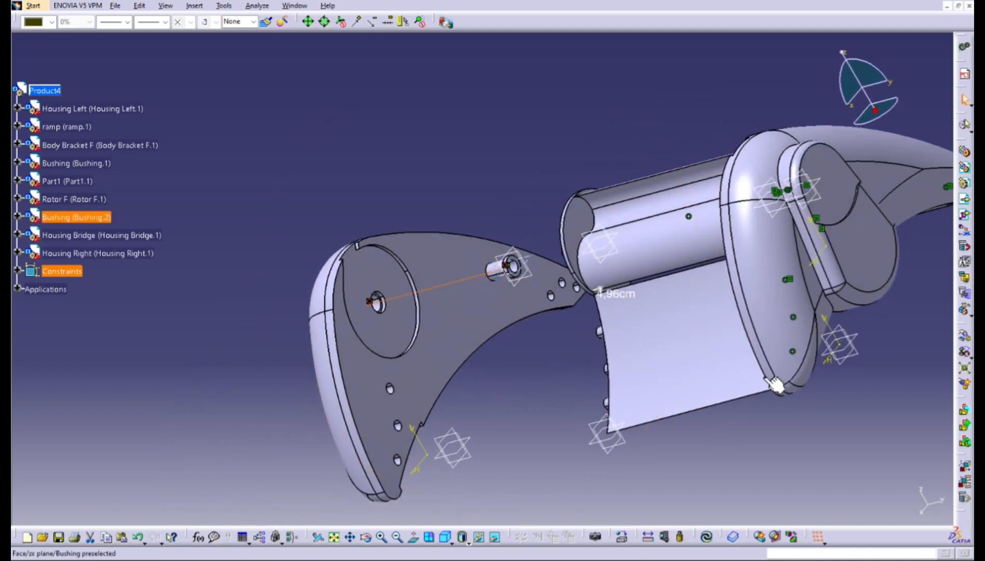
middle_click_drag(776, 385, 661, 409)
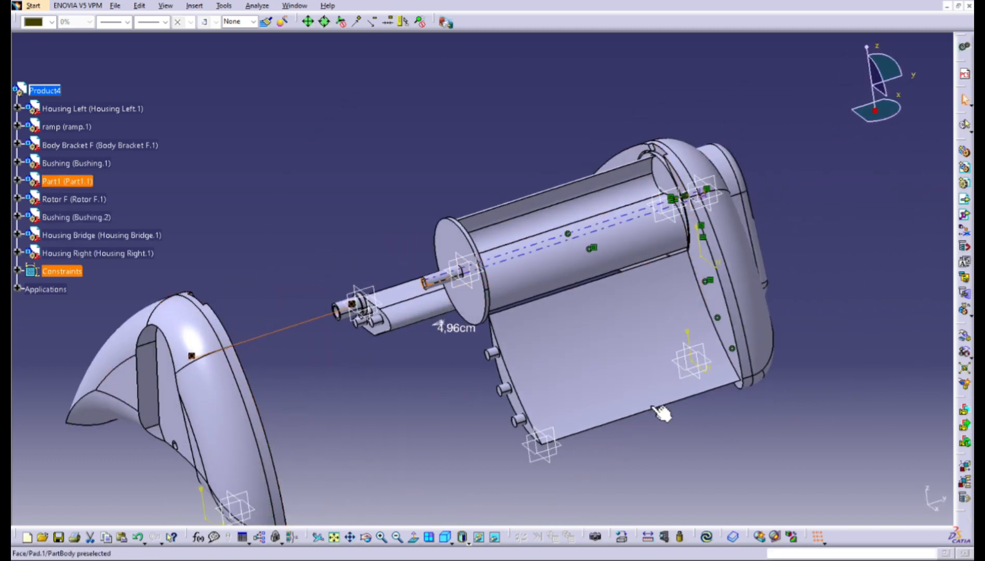
middle_click_drag(546, 472, 504, 464)
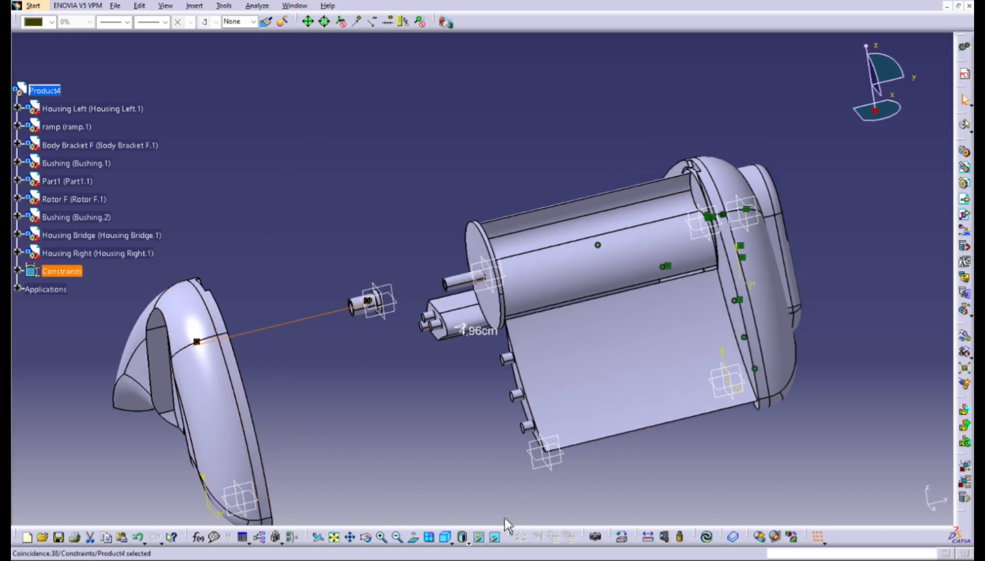
middle_click_drag(530, 416, 568, 373)
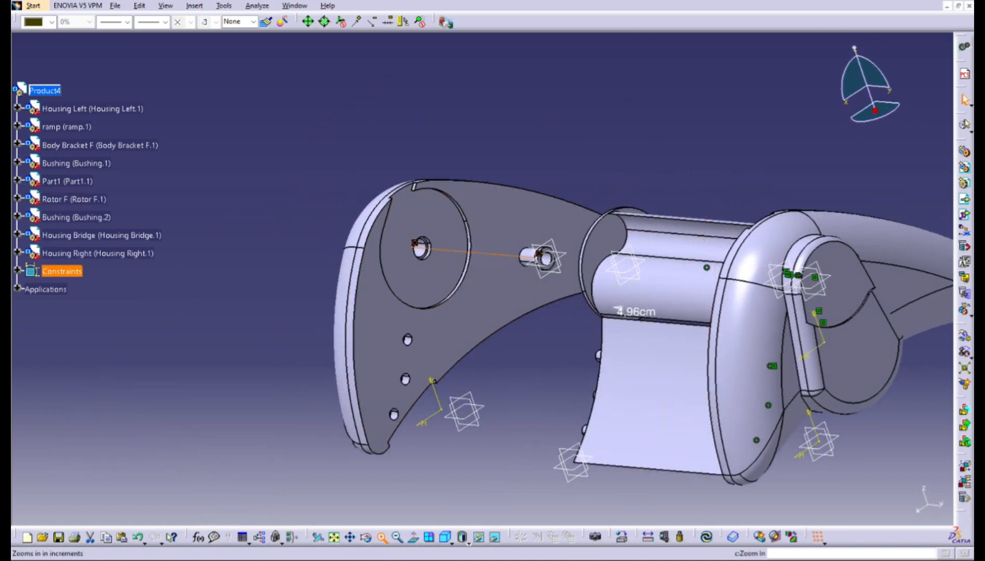
Add a contact constraint between the annular shoulder in Housing Right's central hole and the second Bushing's flange, and update the product
left_click(195, 6)
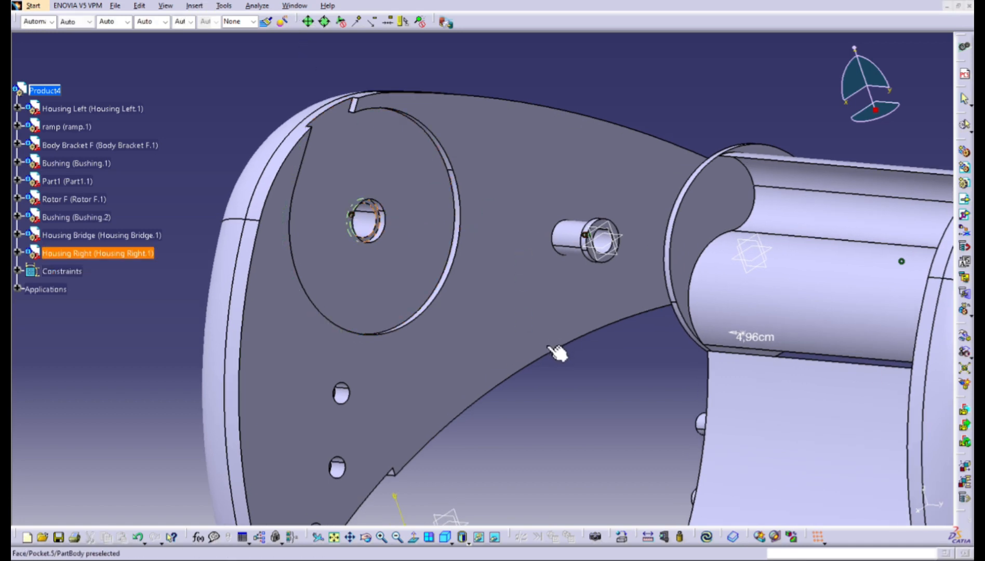
middle_click_drag(565, 356, 615, 348)
middle_click_drag(392, 344, 376, 498)
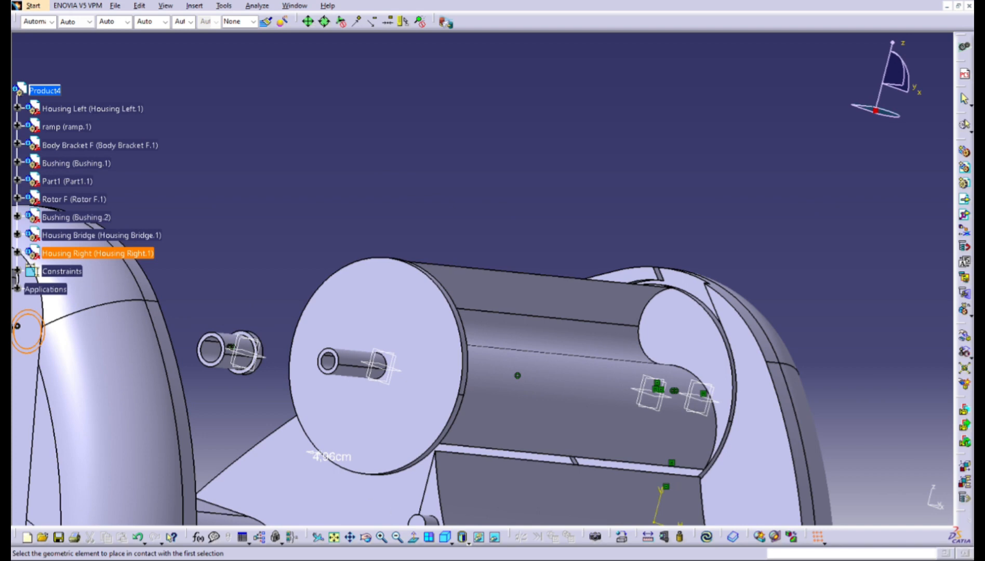
left_click(381, 537)
left_click(382, 538)
left_click(381, 537)
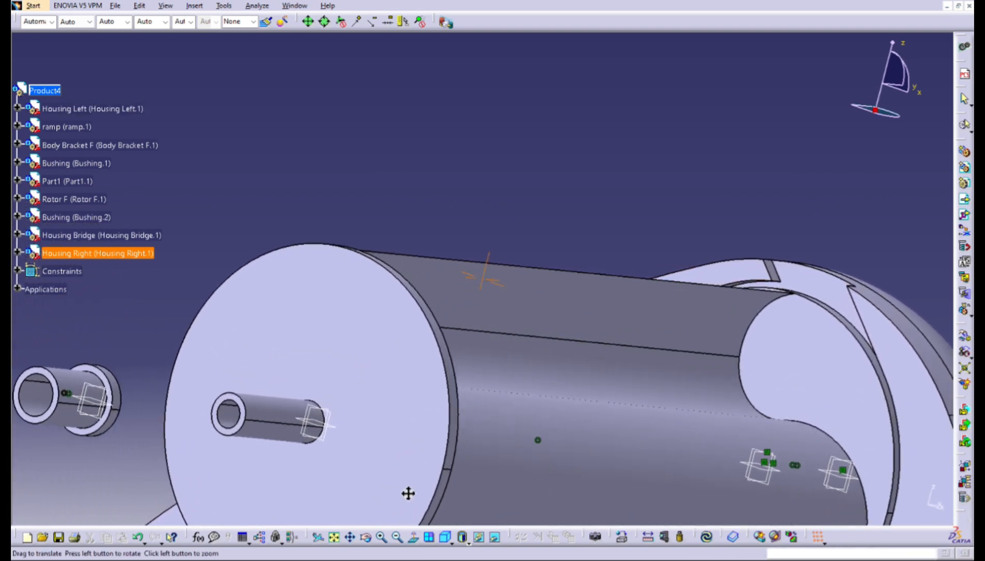
middle_click_drag(408, 493, 511, 462)
middle_click_drag(272, 510, 419, 483)
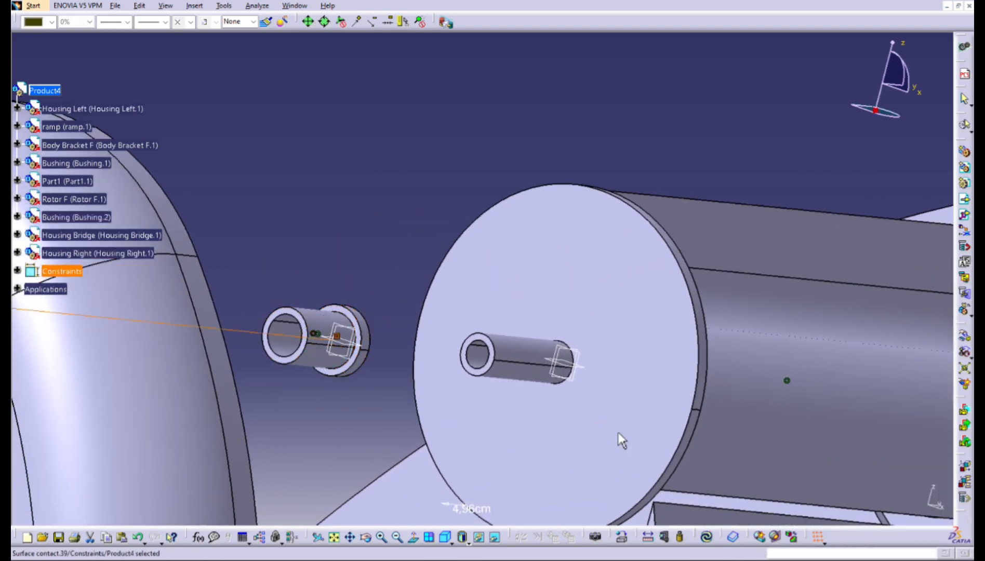
middle_click_drag(618, 432, 333, 507)
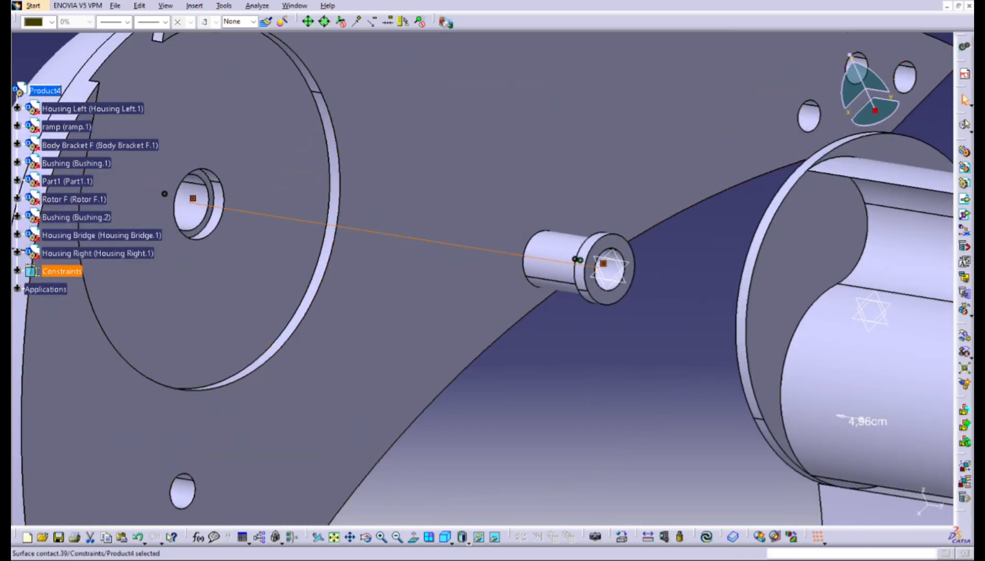
left_click(397, 538)
middle_click_drag(448, 417, 561, 442)
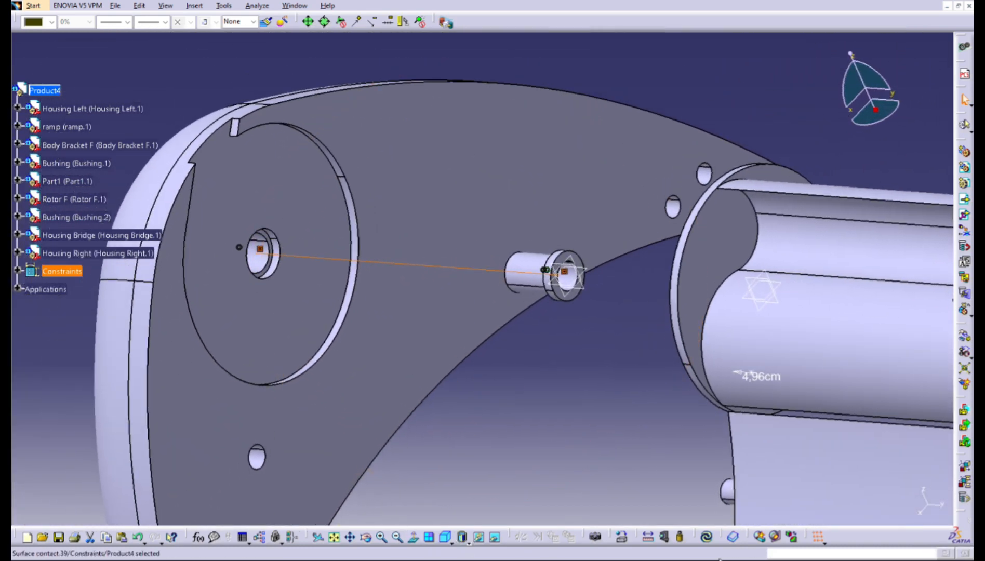
left_click(707, 537)
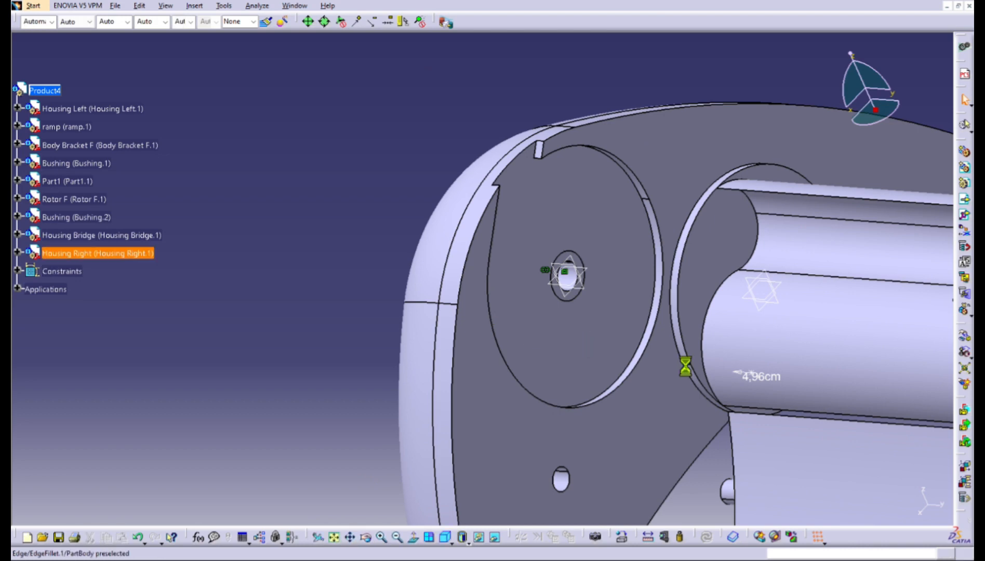
Add a contact constraint between Housing Right's circular recess face and the end disc of Rotor F, and update the product
left_click(224, 6)
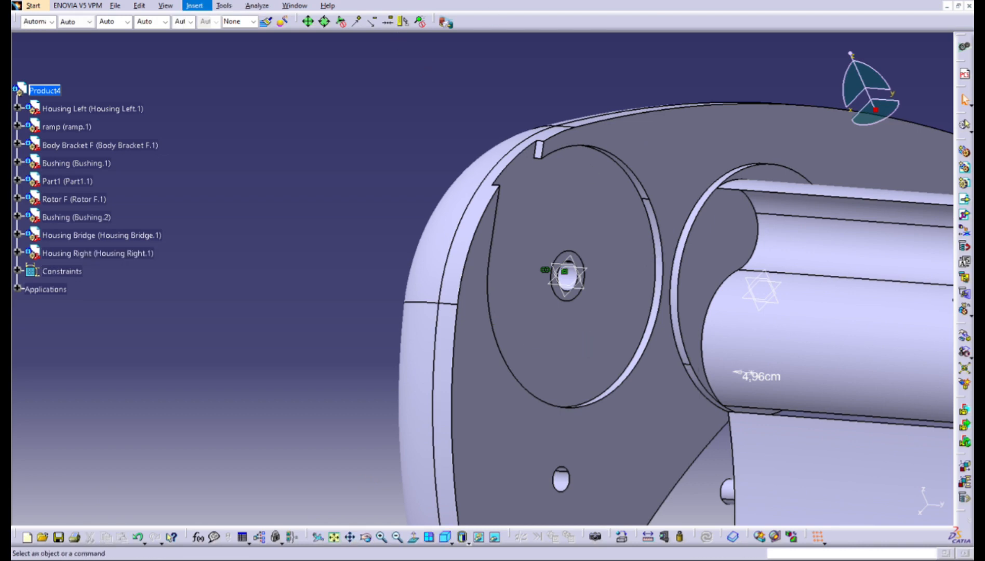
left_click(315, 52)
left_click(598, 260)
middle_click_drag(792, 427, 970, 342)
left_click(904, 335)
middle_click_drag(909, 340, 580, 378)
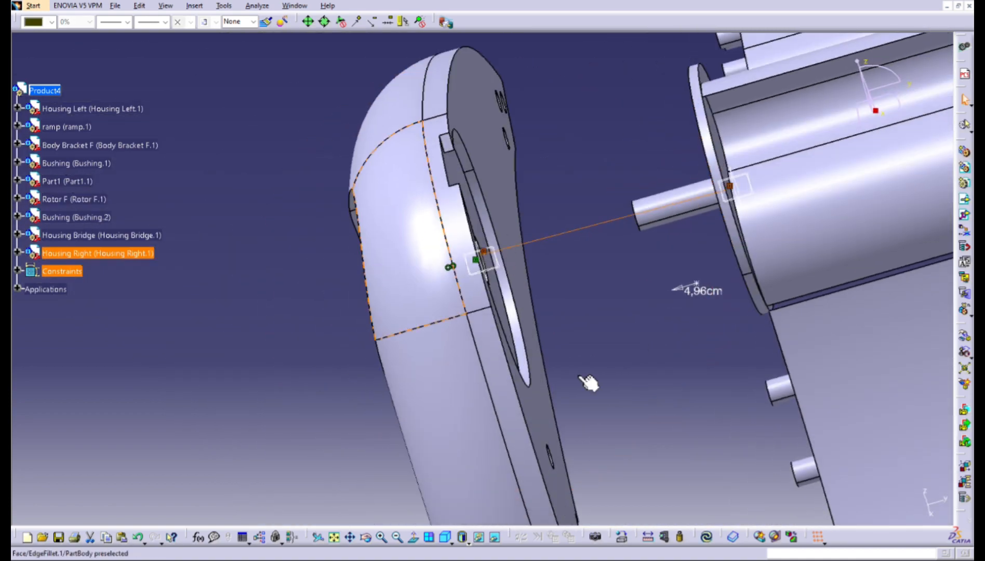
key("ctrl+u")
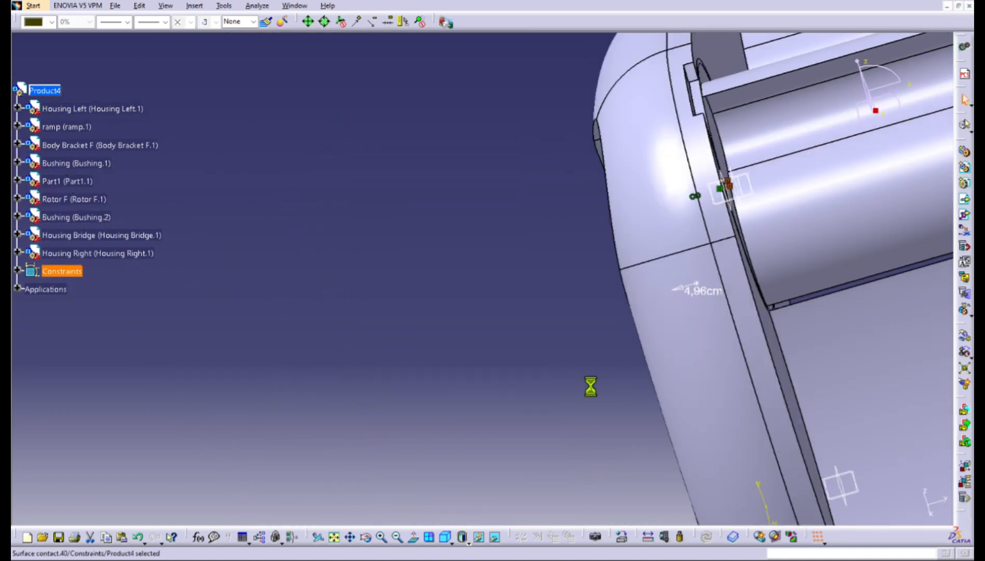
left_click(622, 318)
Examine the empty bracket recess and holes on Housing Right's outer side and compare them with the bracketed side of Housing Left
middle_click_drag(814, 491, 939, 303)
middle_click_drag(613, 421, 557, 244)
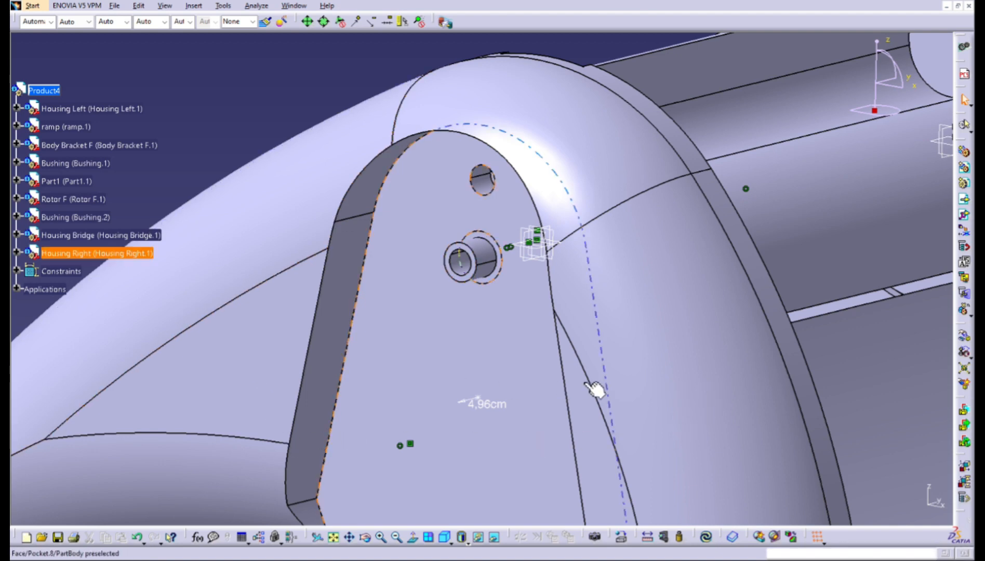
middle_click_drag(596, 391, 590, 430)
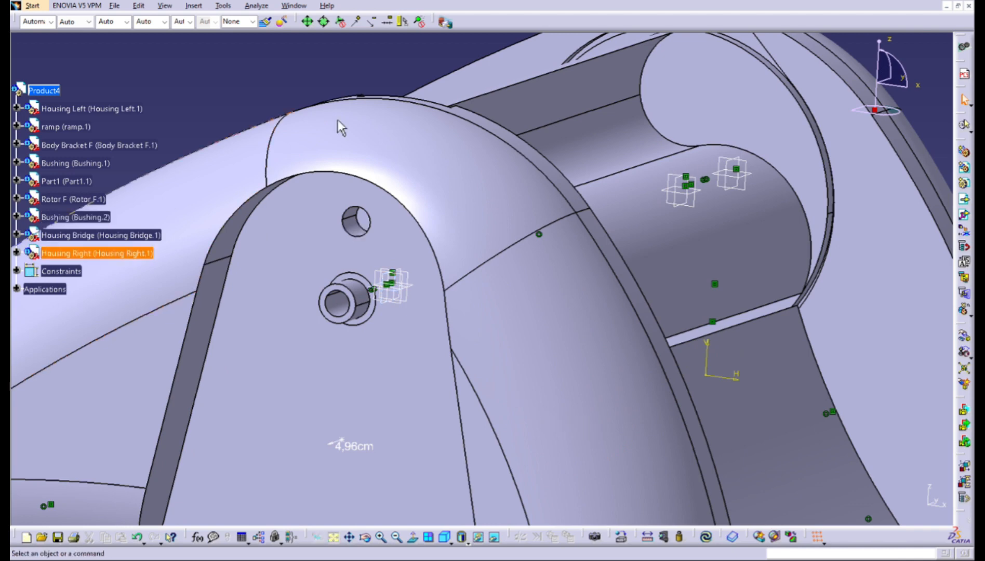
middle_click_drag(484, 184, 628, 384, "ctrl")
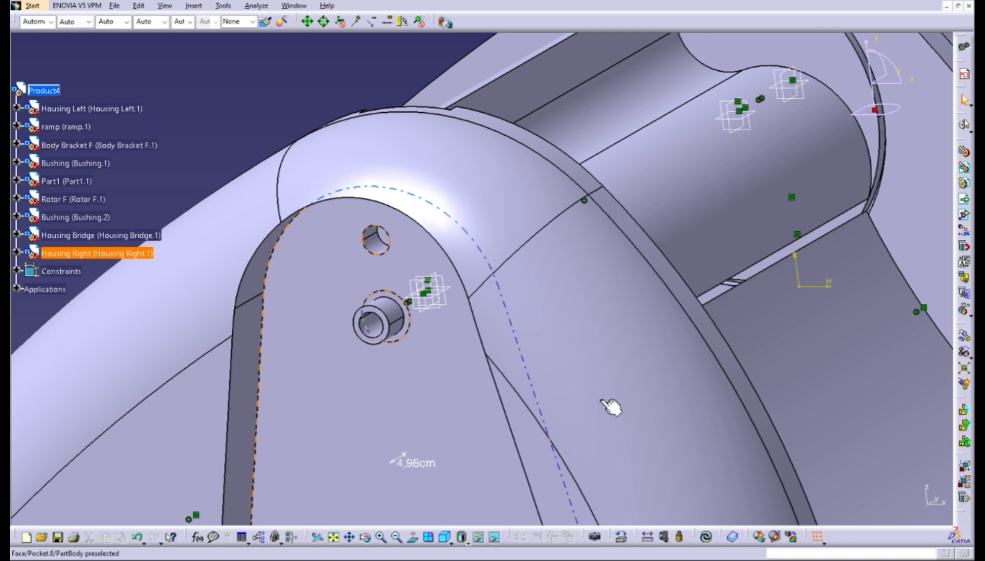
middle_click_drag(883, 386, 871, 392)
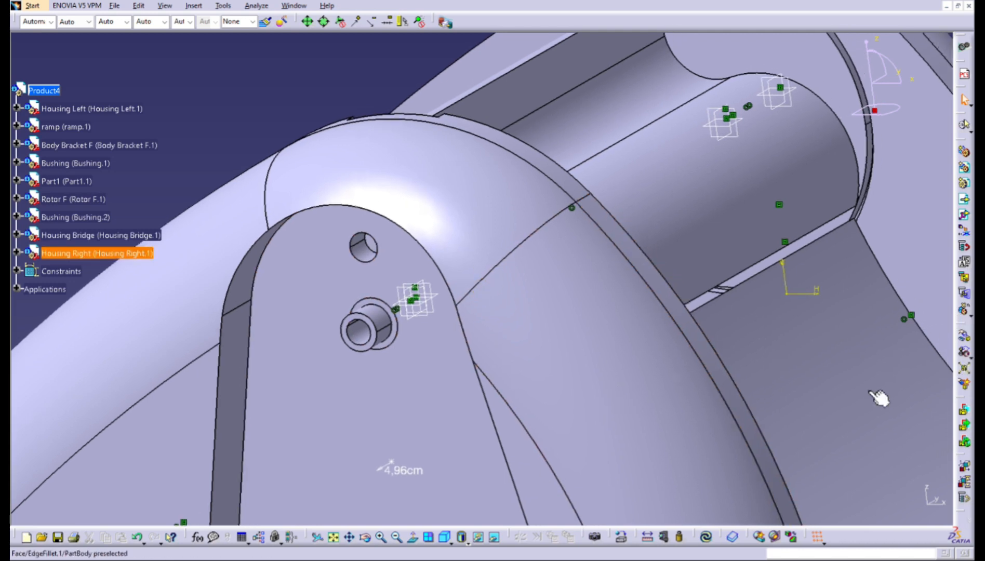
left_click(397, 537)
middle_click_drag(948, 346, 302, 406)
middle_click_drag(307, 468, 306, 466)
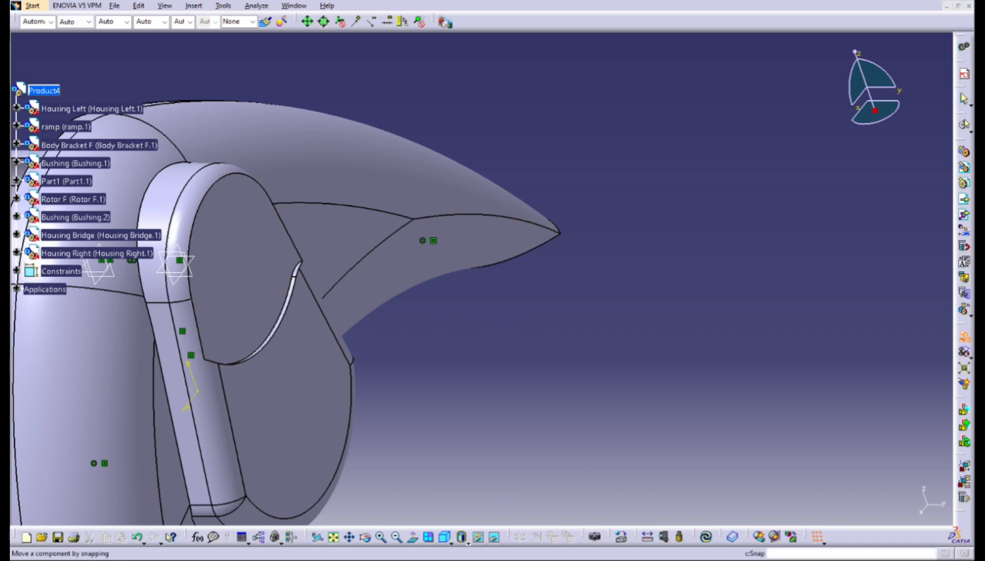
Pull Body Bracket F away from Housing Left to examine its pins and the matching holes, and restore its position
middle_click_drag(512, 480, 786, 479)
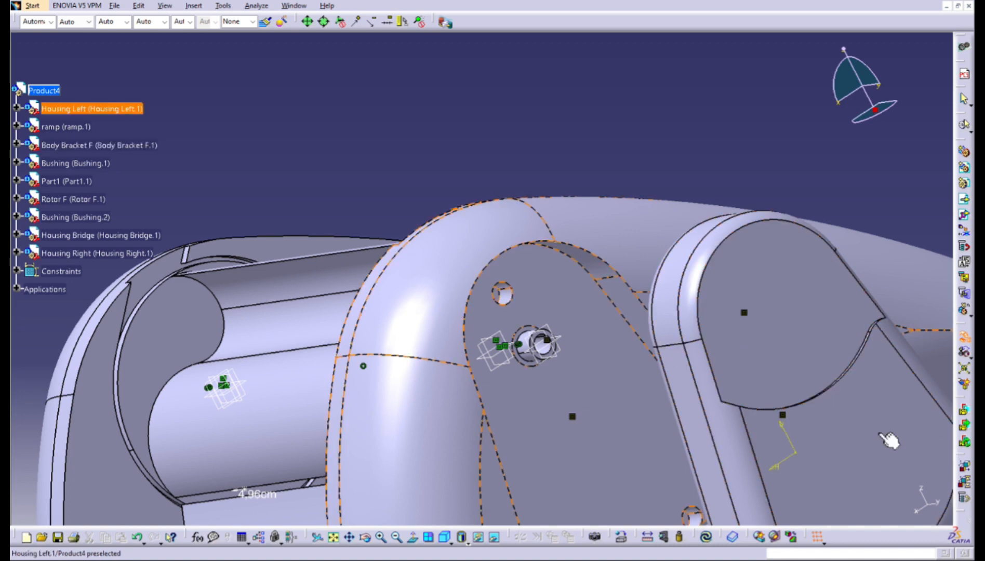
middle_click_drag(890, 437, 760, 442)
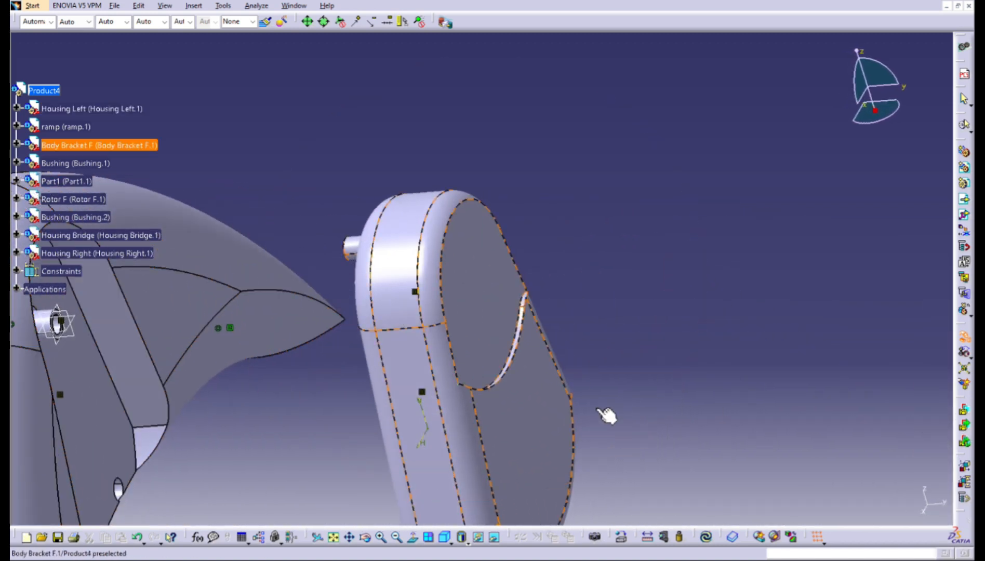
middle_click_drag(681, 423, 378, 335)
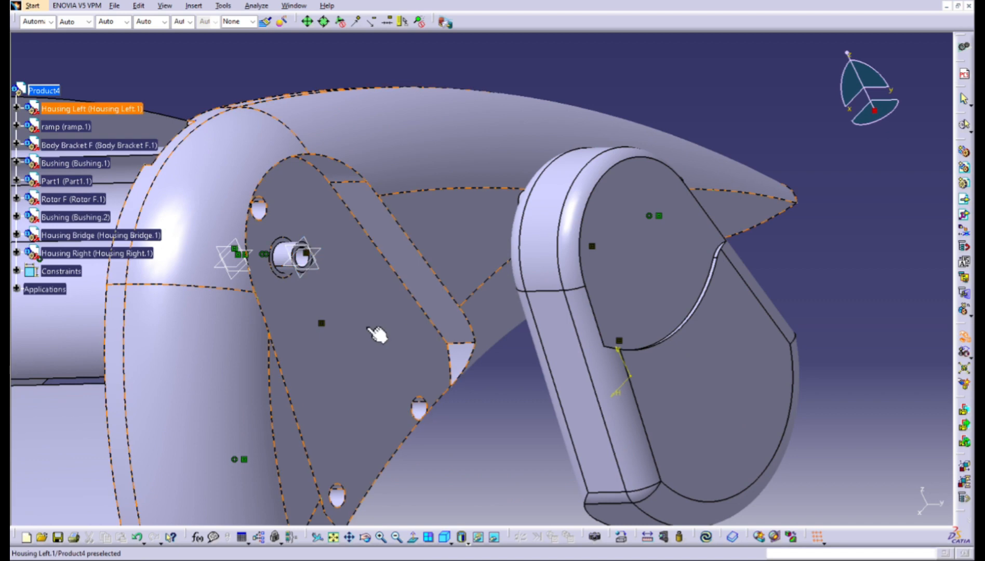
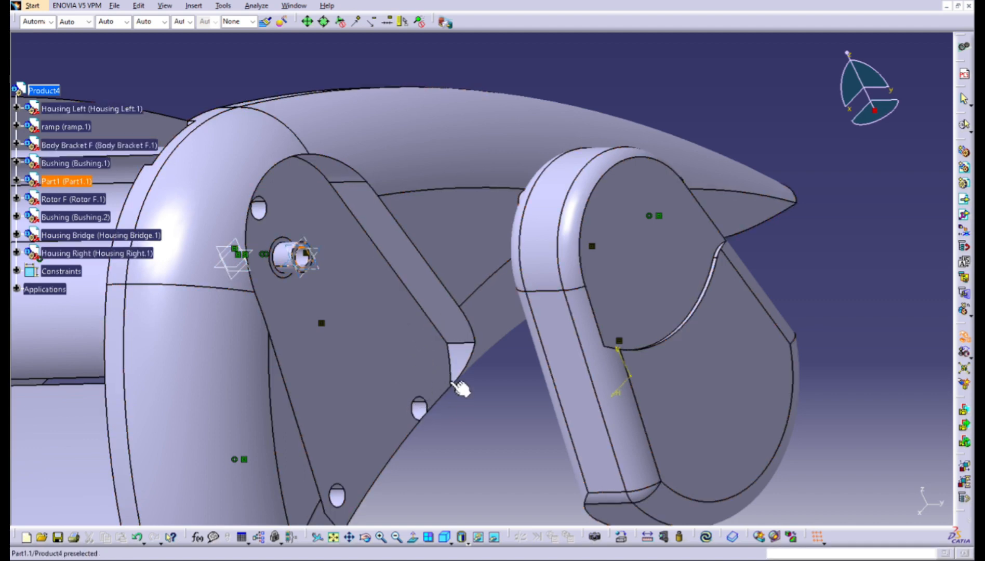
middle_click_drag(523, 420, 509, 442)
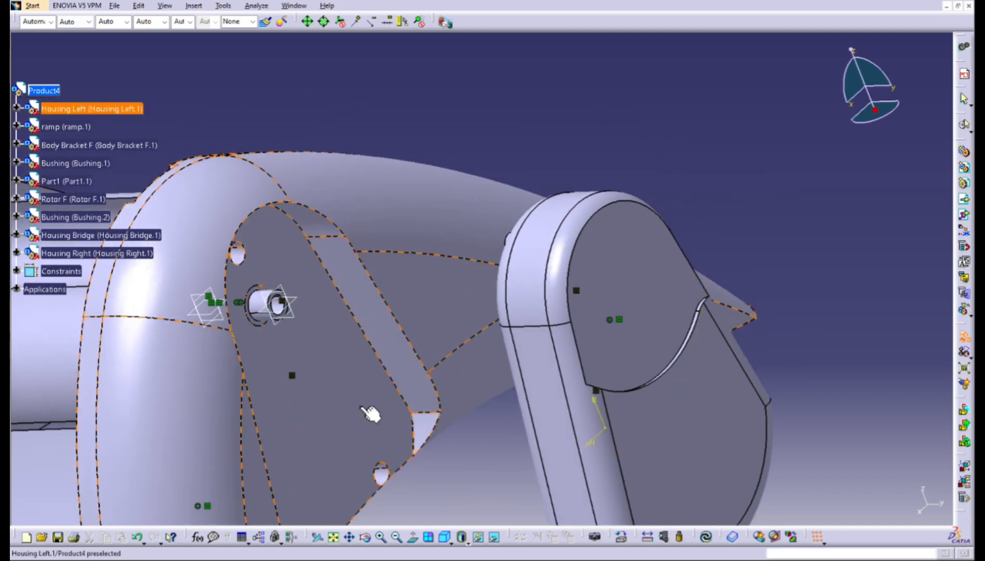
middle_click_drag(370, 415, 410, 372)
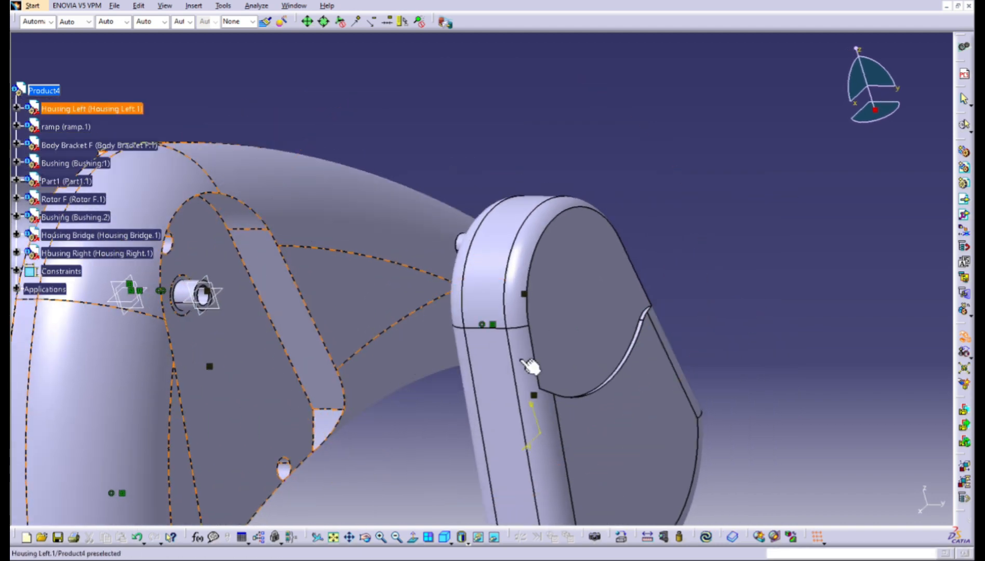
middle_click_drag(520, 385, 810, 421)
middle_click_drag(364, 493, 895, 396)
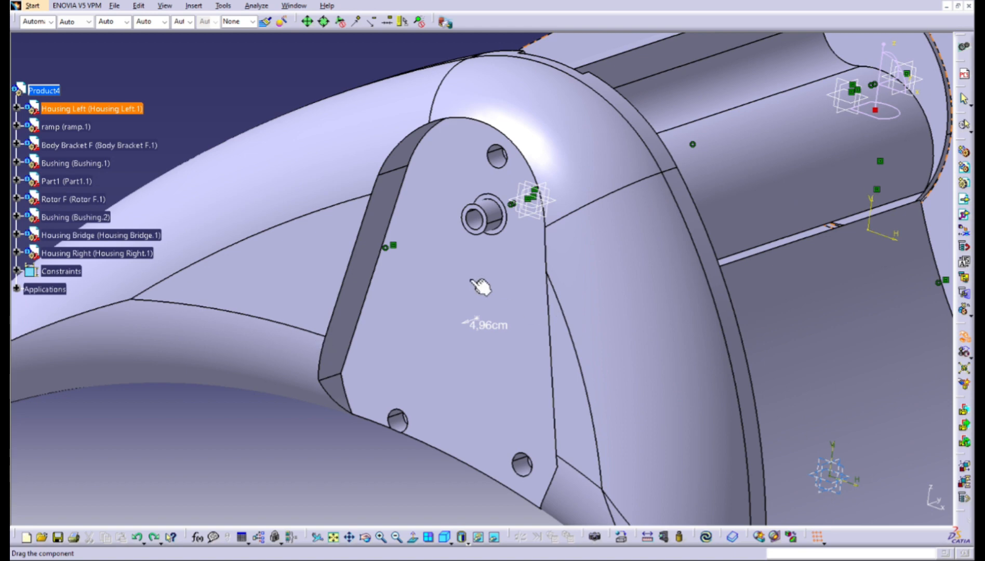
Insert a second Body Bracket F component into Product4
left_click(965, 199)
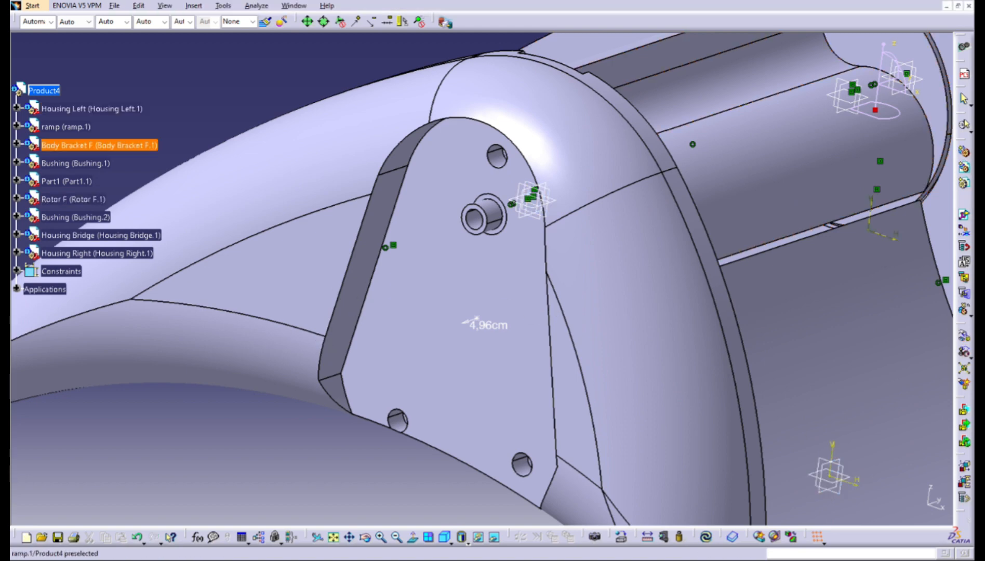
middle_click_drag(925, 310, 675, 229)
middle_click_drag(787, 301, 970, 247)
left_click(45, 91)
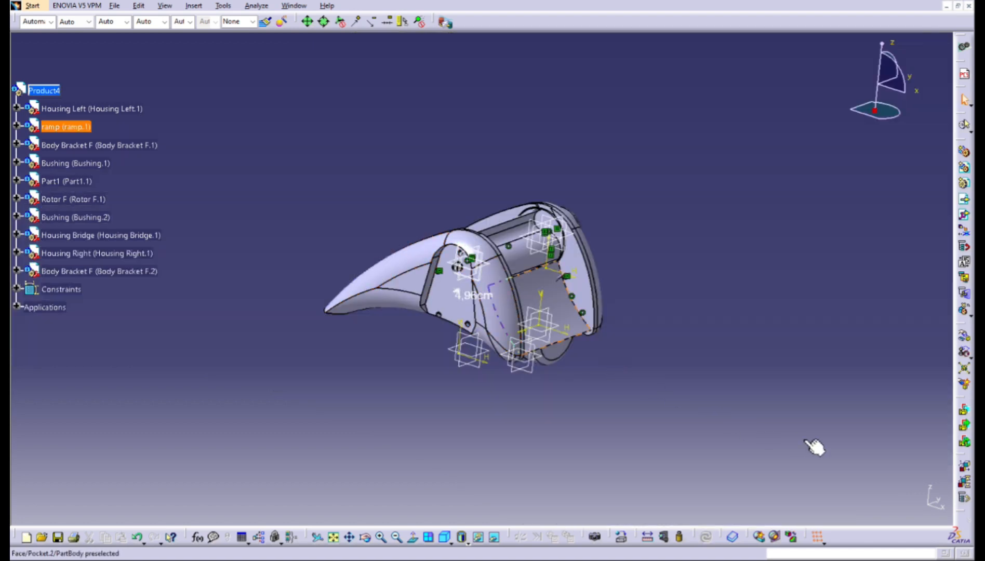
Turn the second Body Bracket F around and move it along the Y axis beyond Housing Right's outer side with the Manipulation tool
middle_click_drag(816, 446, 787, 444)
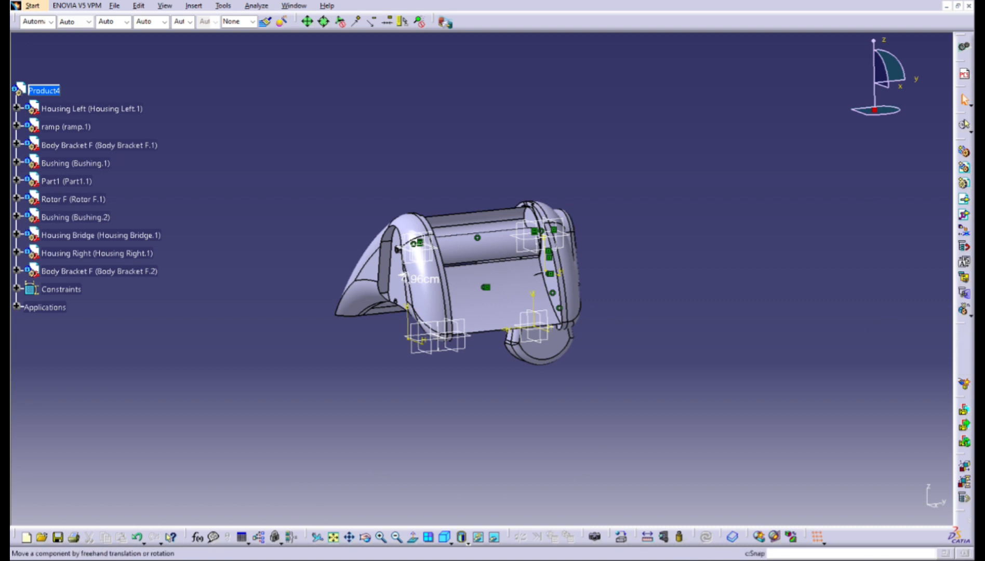
left_click(964, 337)
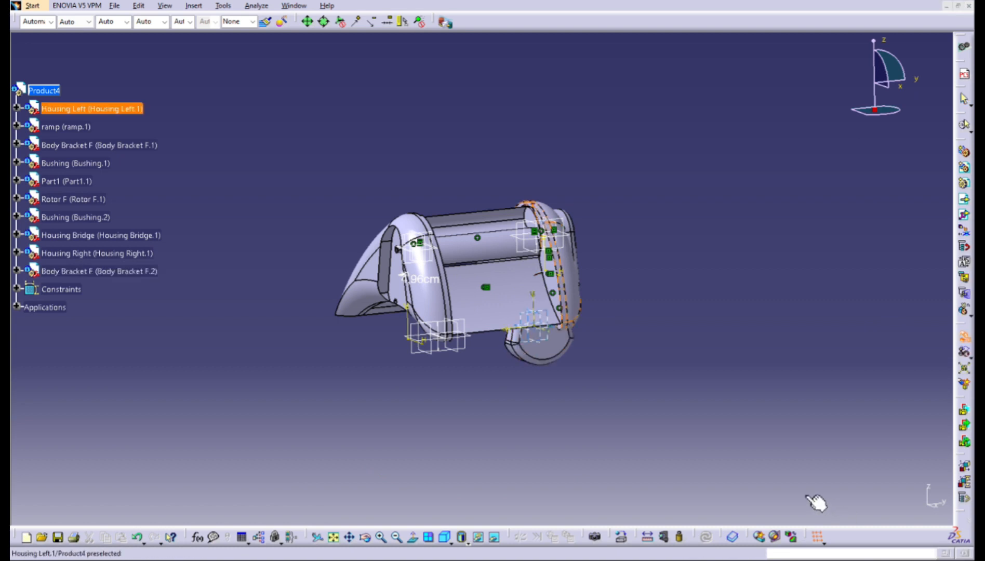
left_click_drag(799, 520, 751, 509)
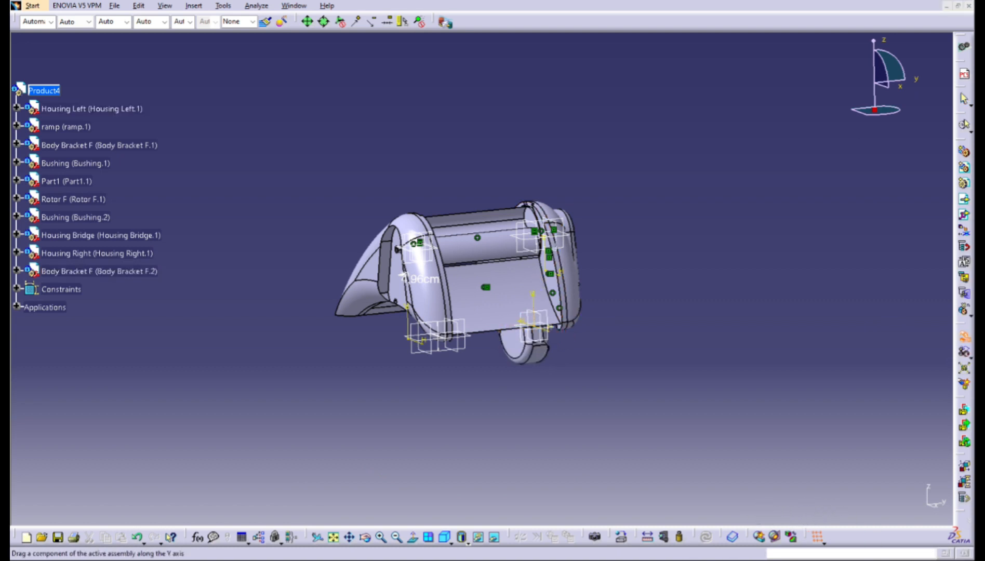
left_click_drag(862, 549, 457, 519)
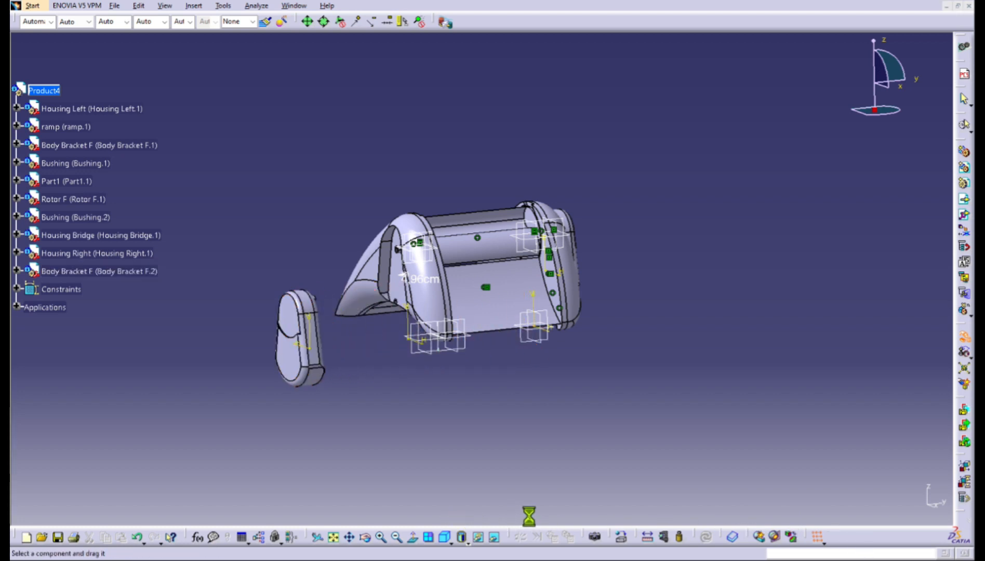
Raise the second Body Bracket F along the Z axis to the level of Housing Right's outer recess
middle_click_drag(528, 516, 675, 560)
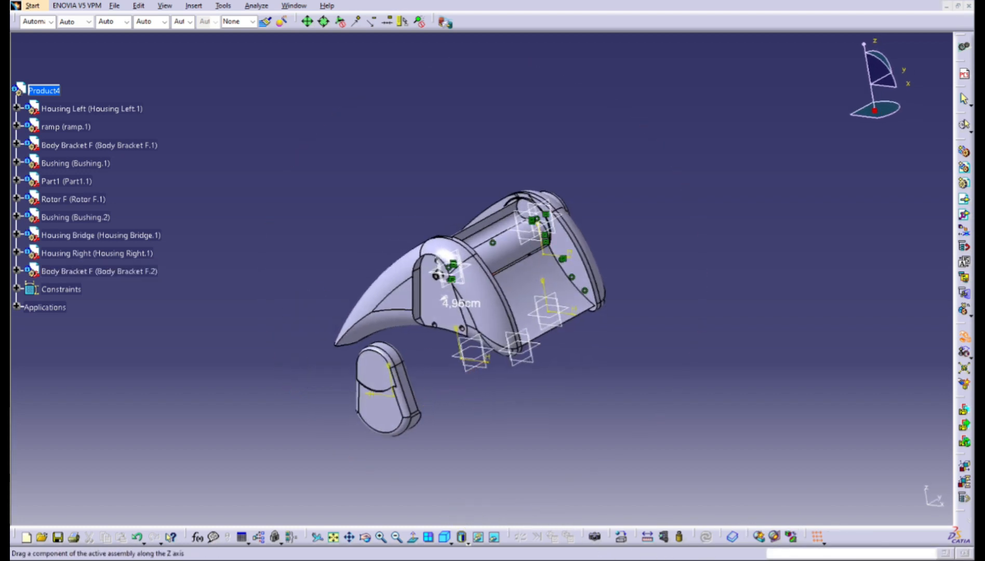
left_click_drag(653, 550, 502, 152)
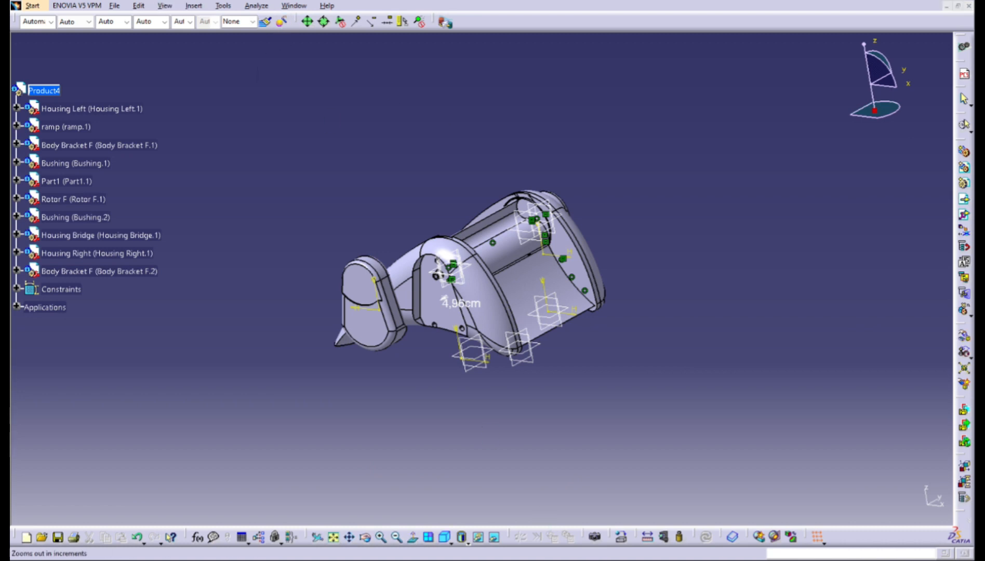
left_click(381, 537)
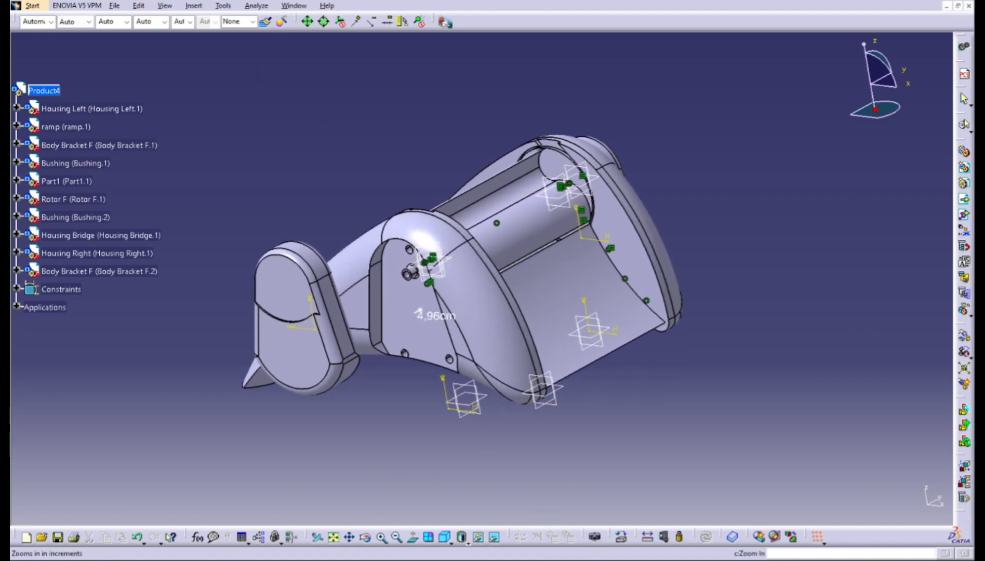
Add a coincidence constraint between the axis of Housing Right's upper recess hole and the upper pin axis of the second Body Bracket F
middle_click_drag(527, 337, 563, 378)
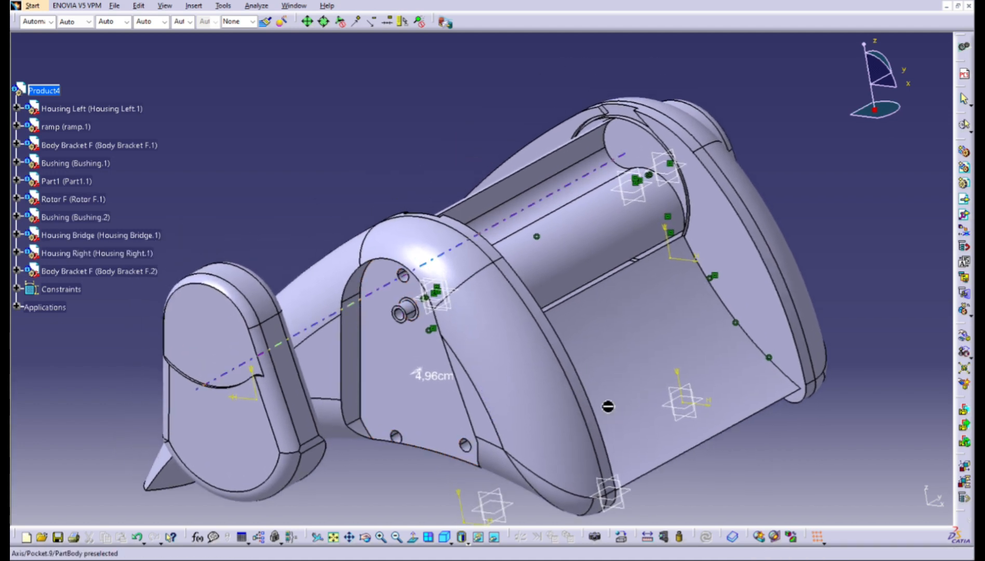
left_click(608, 407)
middle_click_drag(677, 429, 956, 415)
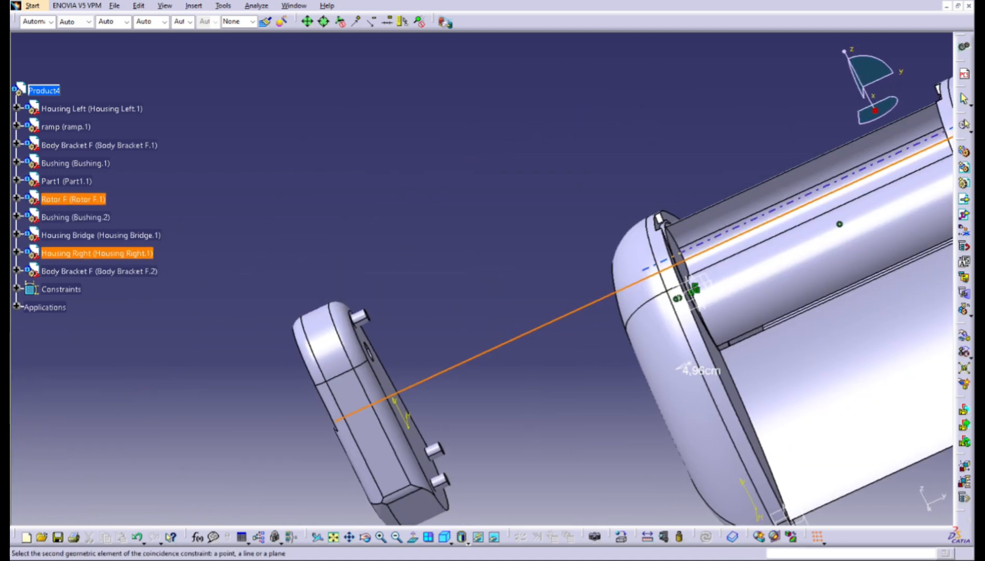
middle_click_drag(670, 258, 614, 290)
left_click(307, 338)
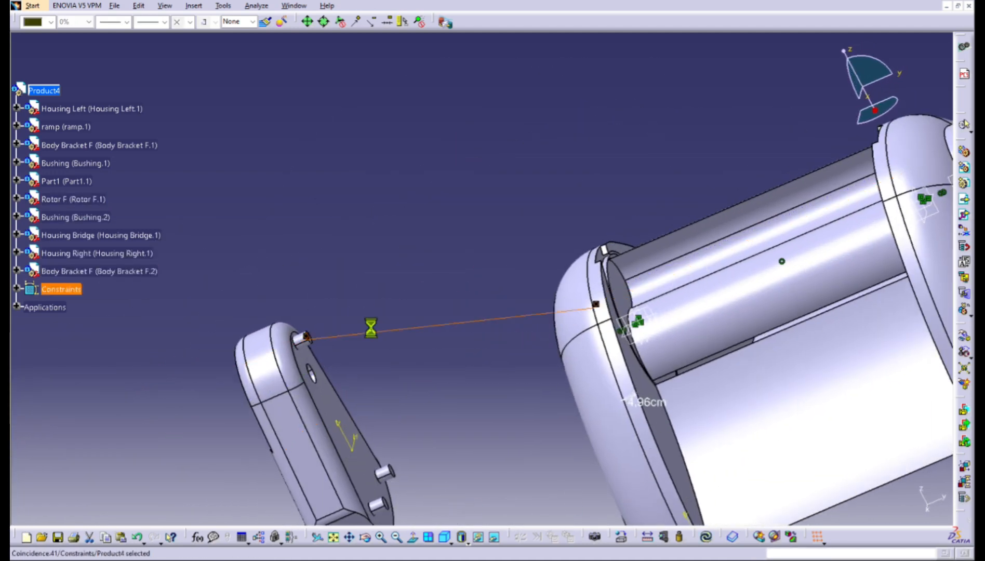
Add a surface contact constraint between the second Body Bracket F's upper pin and Housing Right, and update the assembly
middle_click_drag(631, 278, 474, 429)
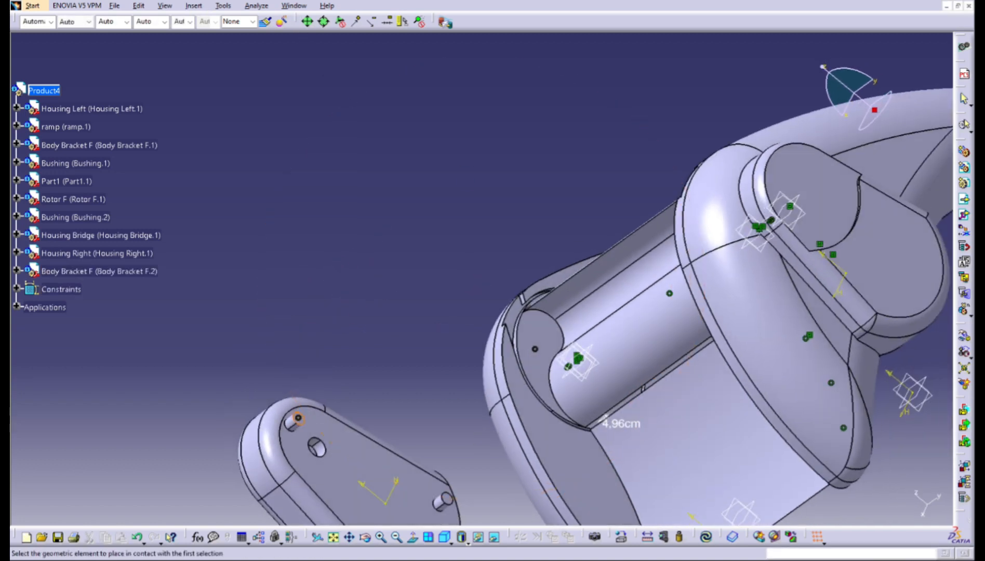
middle_click_drag(333, 442, 854, 504)
left_click(922, 410)
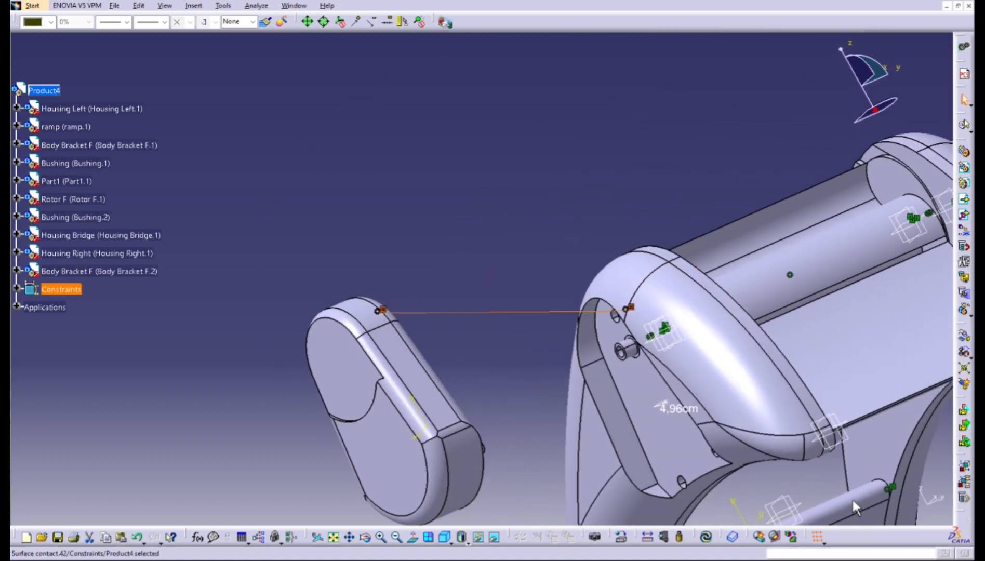
key("ctrl+u")
middle_click_drag(830, 266, 831, 271)
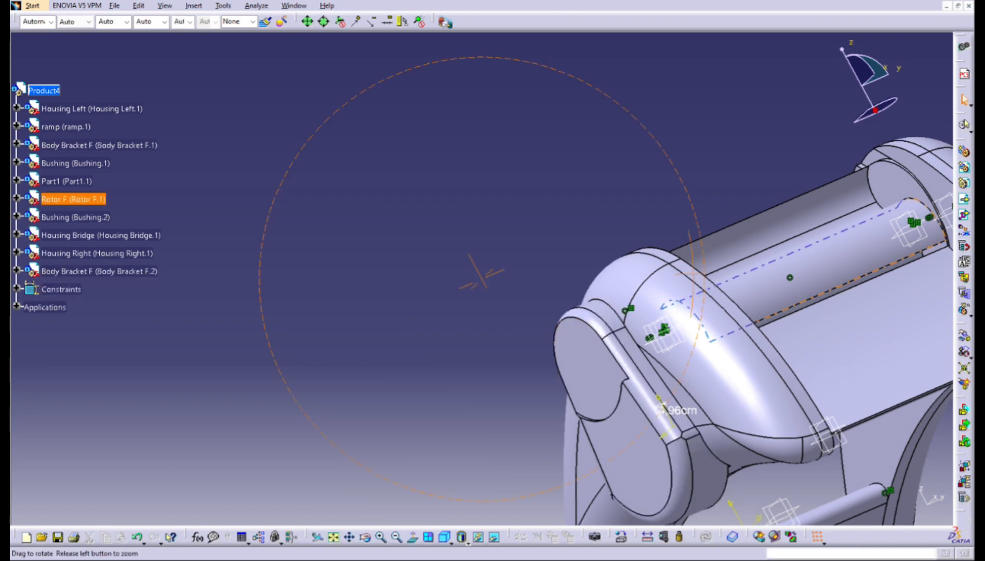
Check both seated brackets and insert the toothed Part2 component into Product4
middle_click_drag(690, 274, 865, 344)
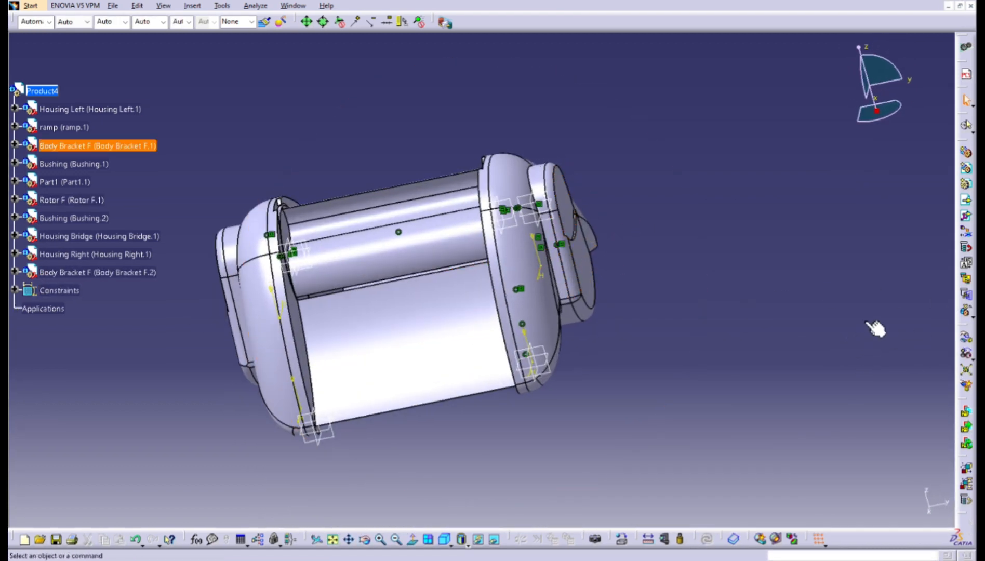
middle_click_drag(562, 291, 653, 265)
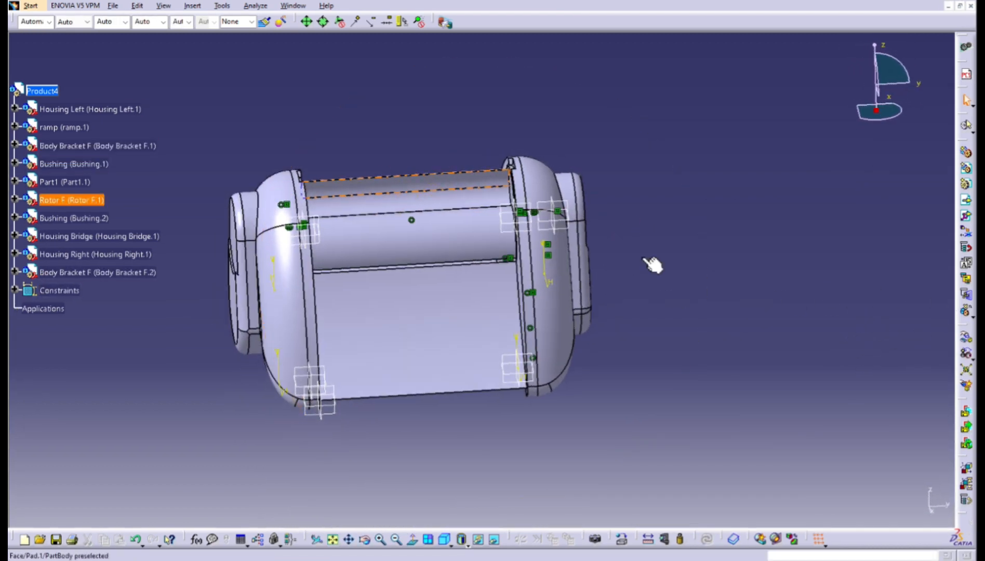
middle_click_drag(359, 352, 673, 221)
scroll(673, 221, "up", 1)
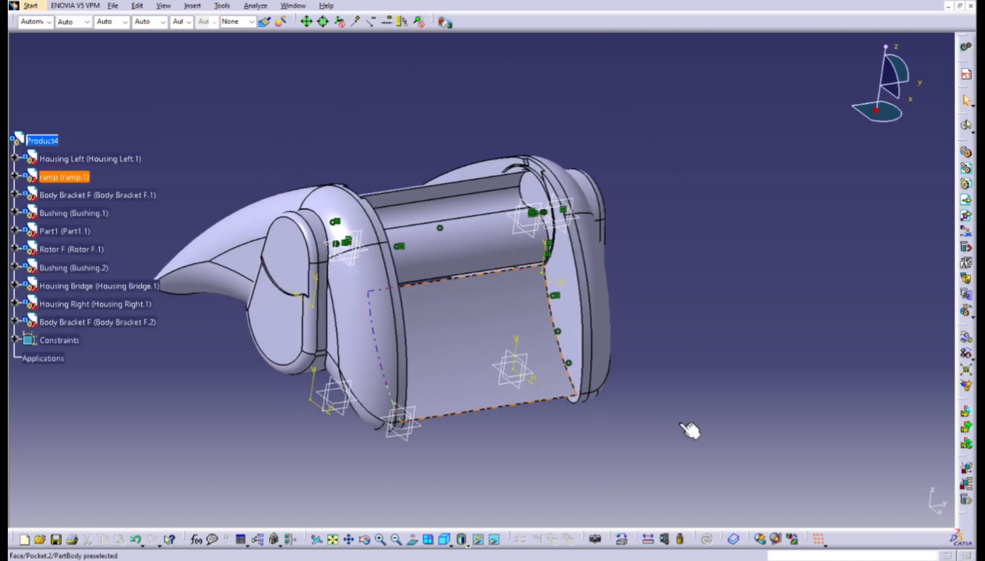
middle_click_drag(639, 484, 620, 351)
middle_click_drag(893, 482, 402, 410)
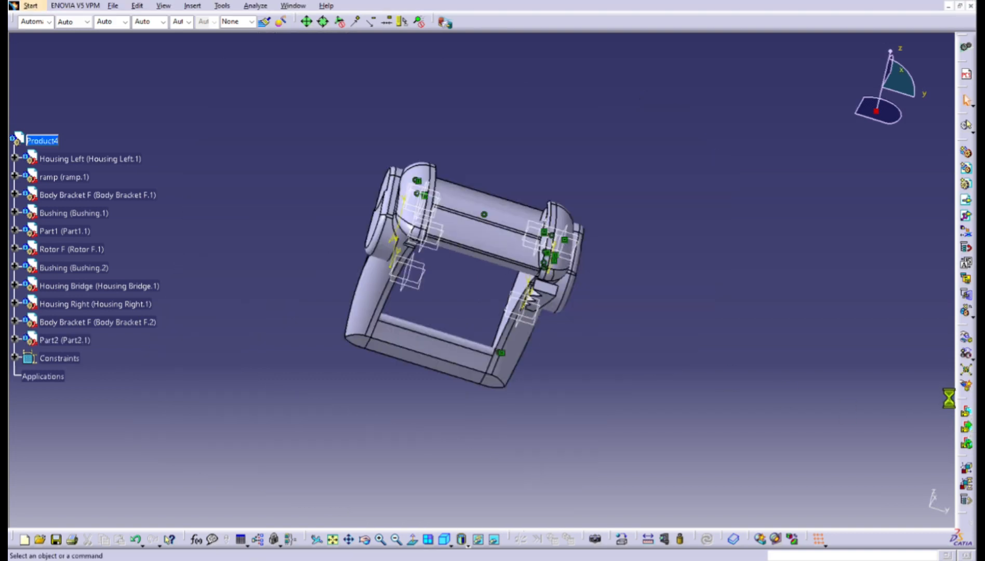
Turn Part2 around the X and Y axes with the Manipulation tool so its teeth point downward
middle_click_drag(748, 354, 638, 425)
left_click(381, 540)
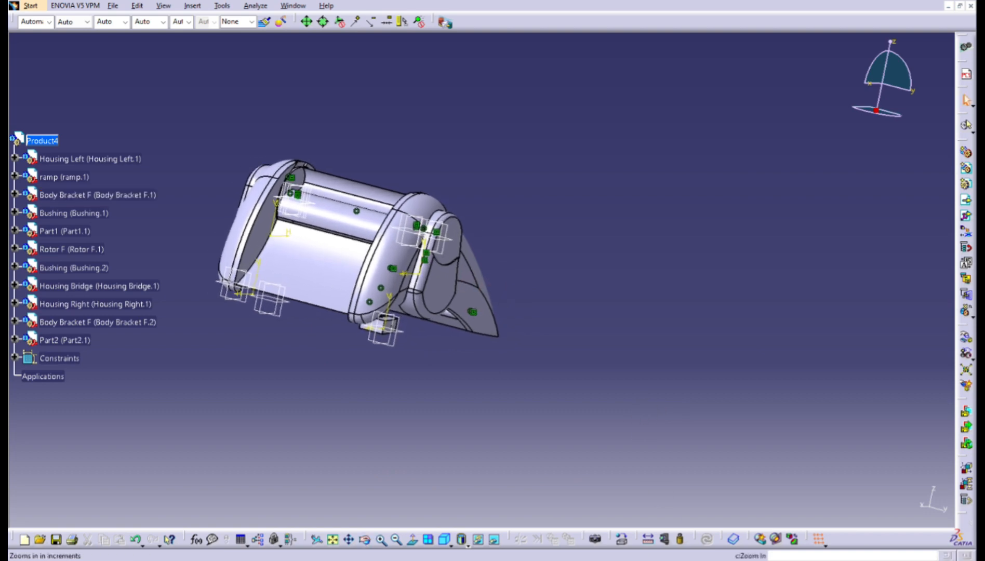
middle_click_drag(675, 435, 726, 524)
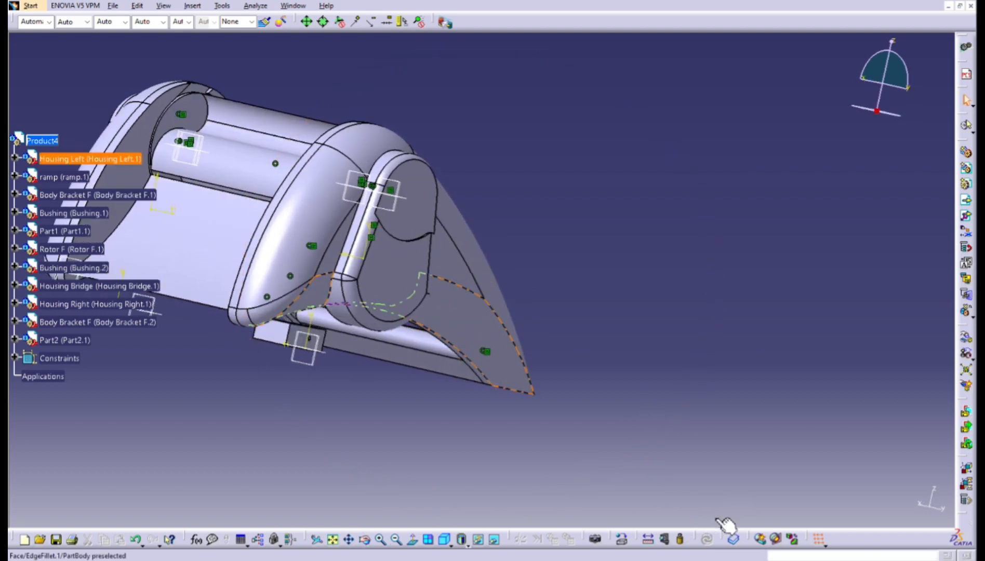
mouse_move(803, 557)
middle_mouse_down()
mouse_move(405, 414)
mouse_move(251, 492)
mouse_move(565, 425)
mouse_move(618, 354)
middle_mouse_up()
middle_click(406, 403)
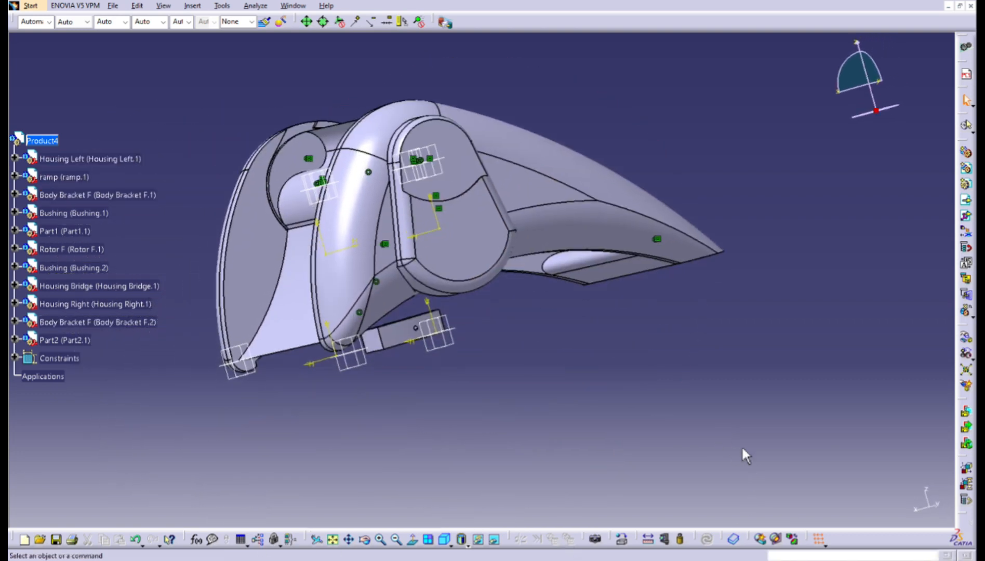
left_click(966, 338)
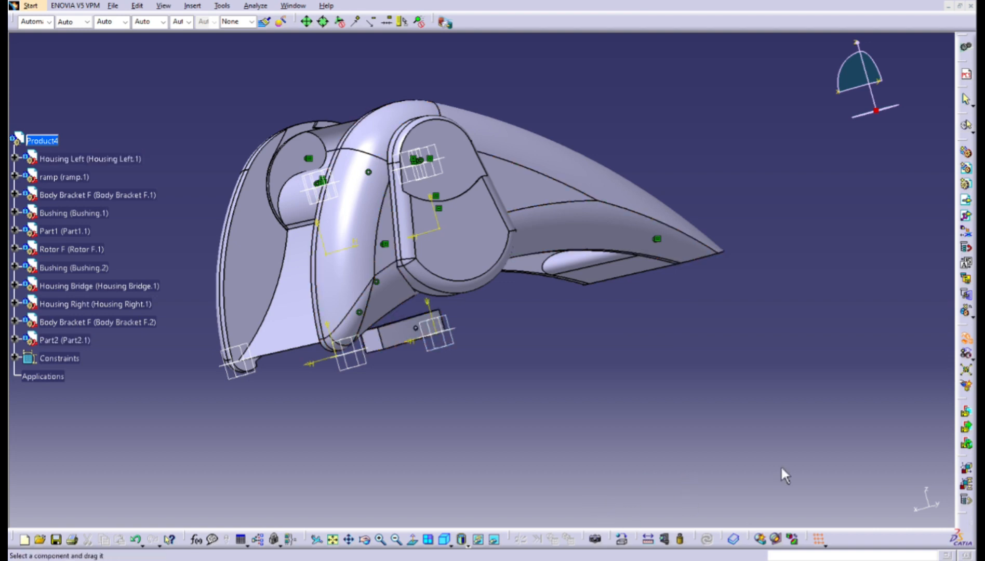
middle_click_drag(785, 475, 883, 408)
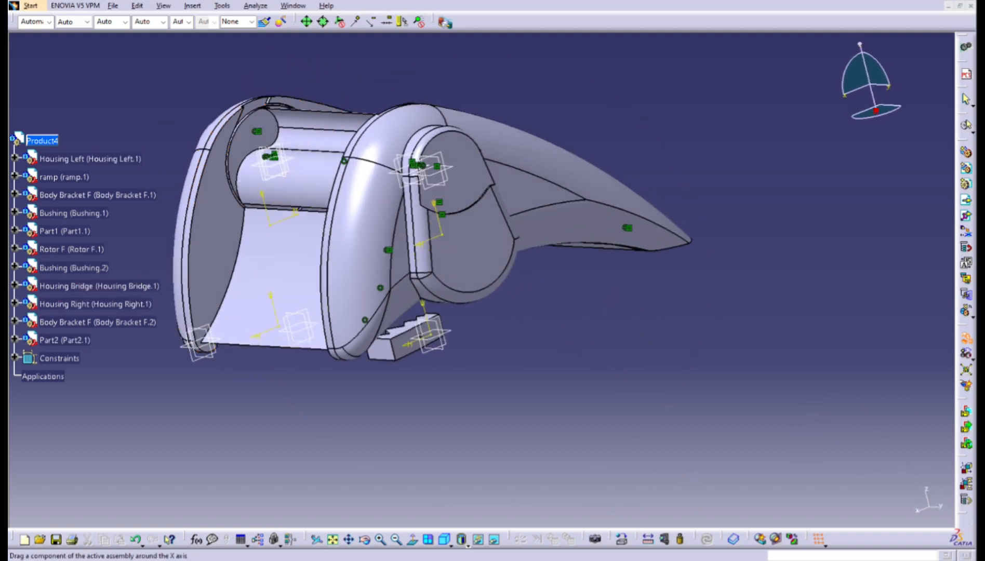
left_click_drag(581, 516, 542, 455)
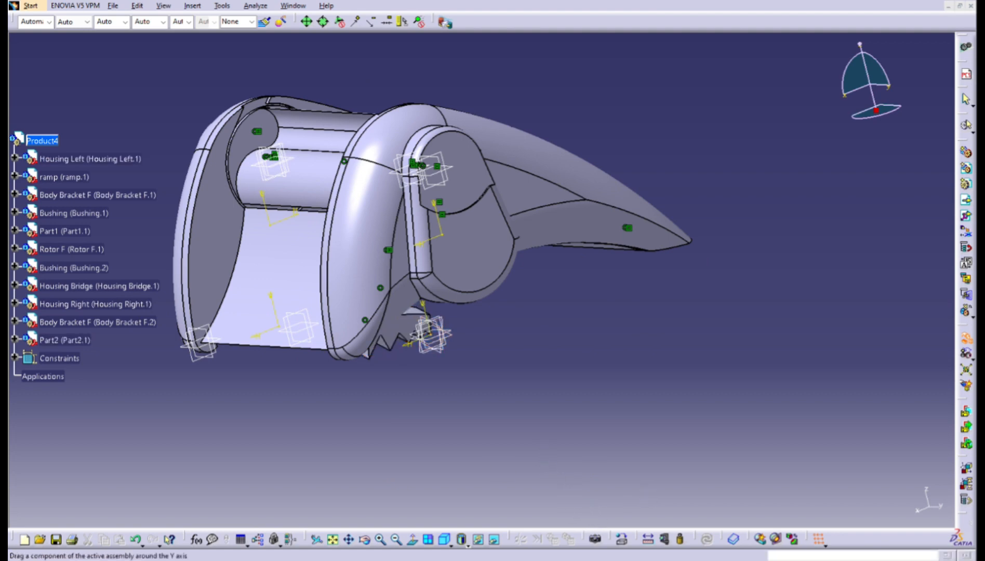
left_click_drag(600, 507, 852, 378)
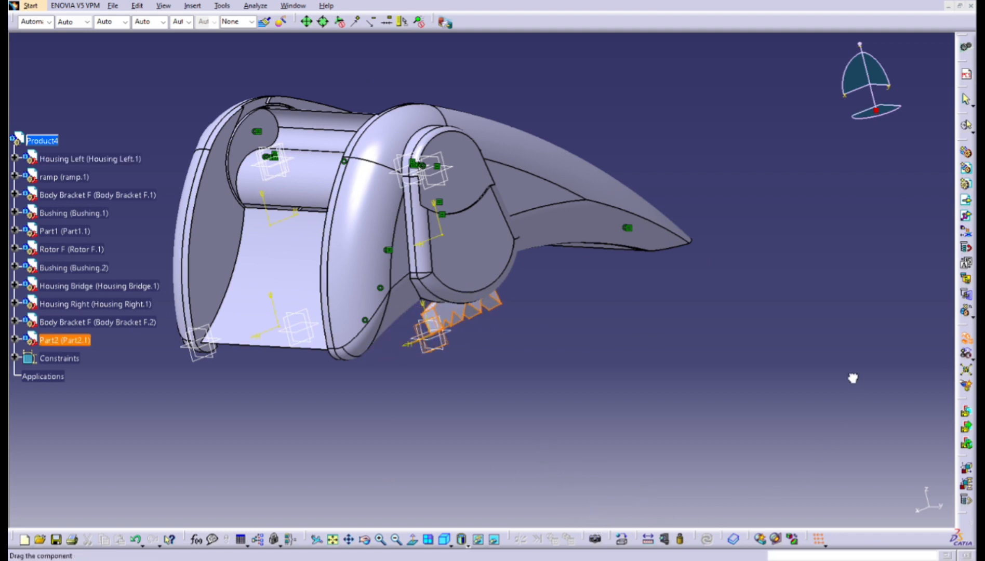
left_click_drag(702, 468, 710, 476)
Shift Part2 toward the front of the housings and lower it clear below them
middle_click_drag(745, 490, 643, 349)
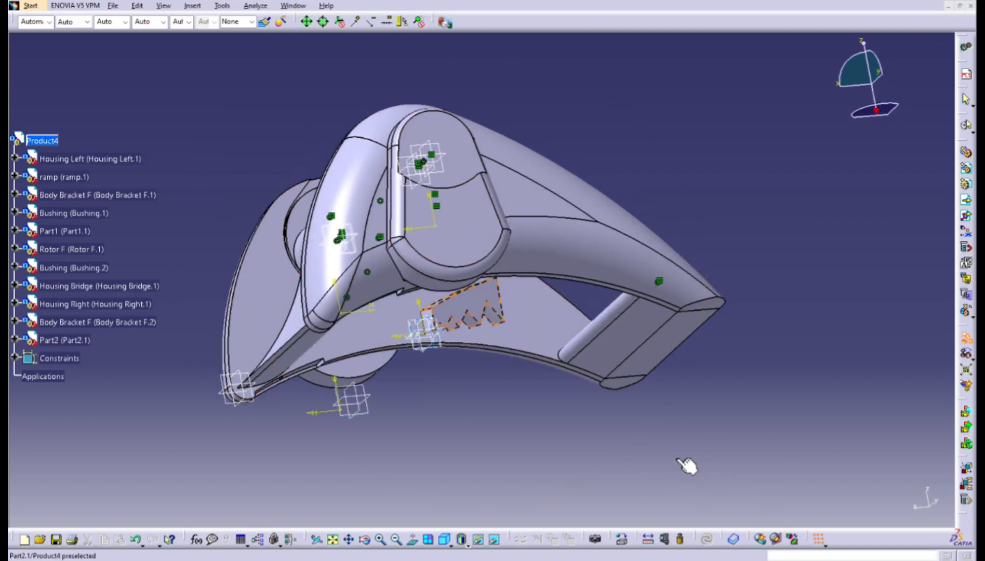
left_click_drag(743, 530, 627, 493)
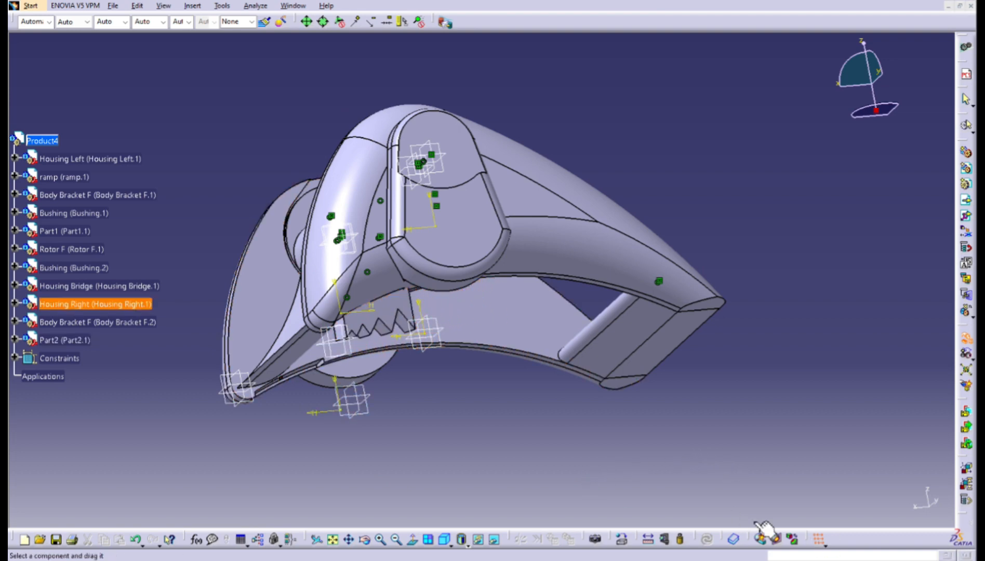
left_click_drag(394, 313, 426, 487)
Examine Part2's hole against the underside of the housings and insert the Base Connector component into Product4
middle_click_drag(467, 431, 489, 460)
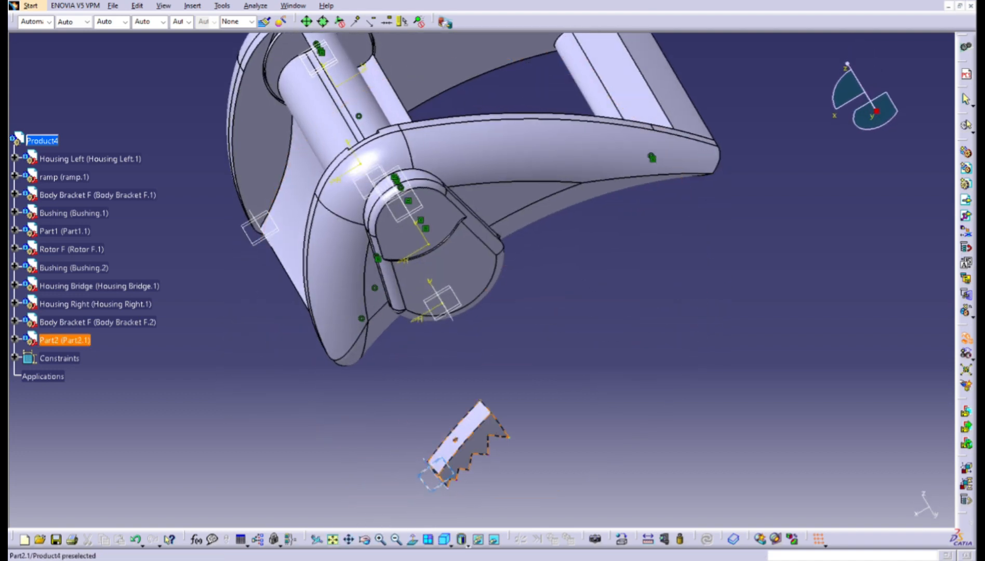
left_click(381, 540)
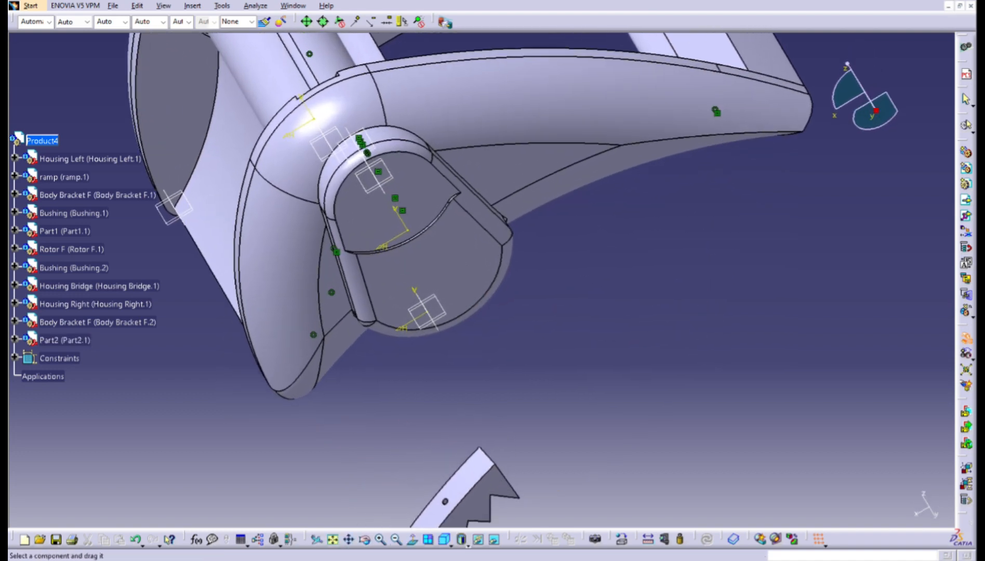
middle_click_drag(413, 520, 719, 390)
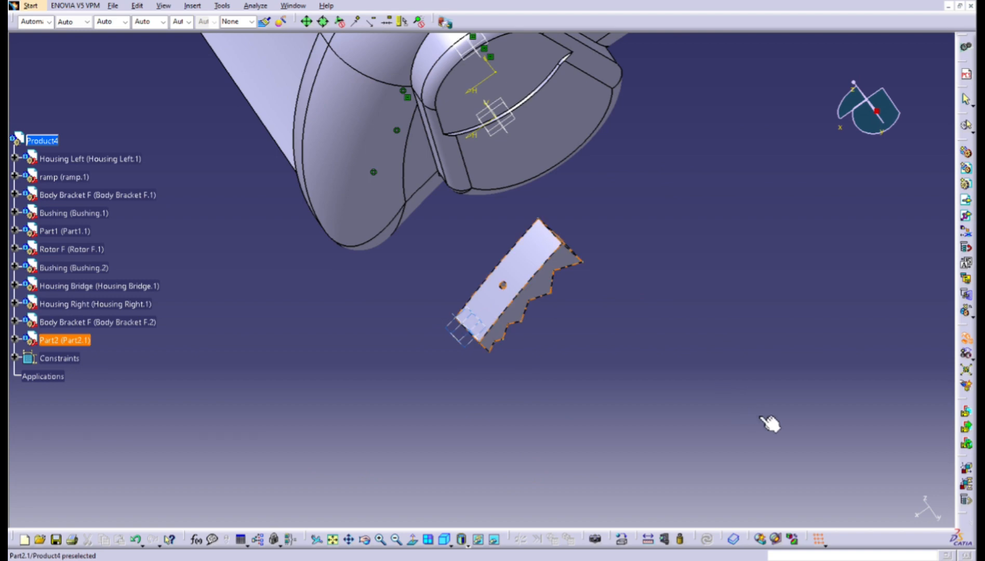
middle_click_drag(778, 517, 676, 291)
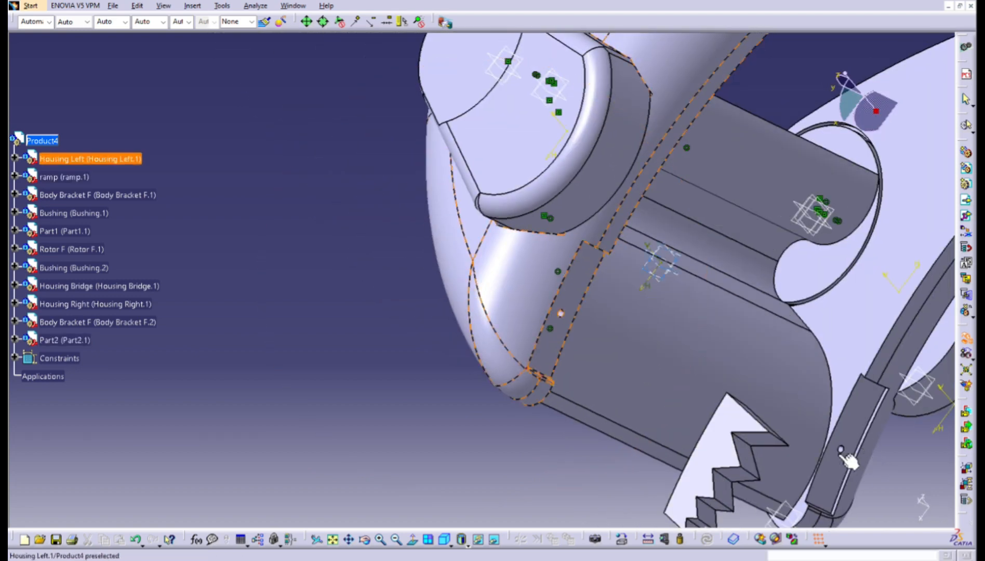
middle_click_drag(656, 423, 637, 431)
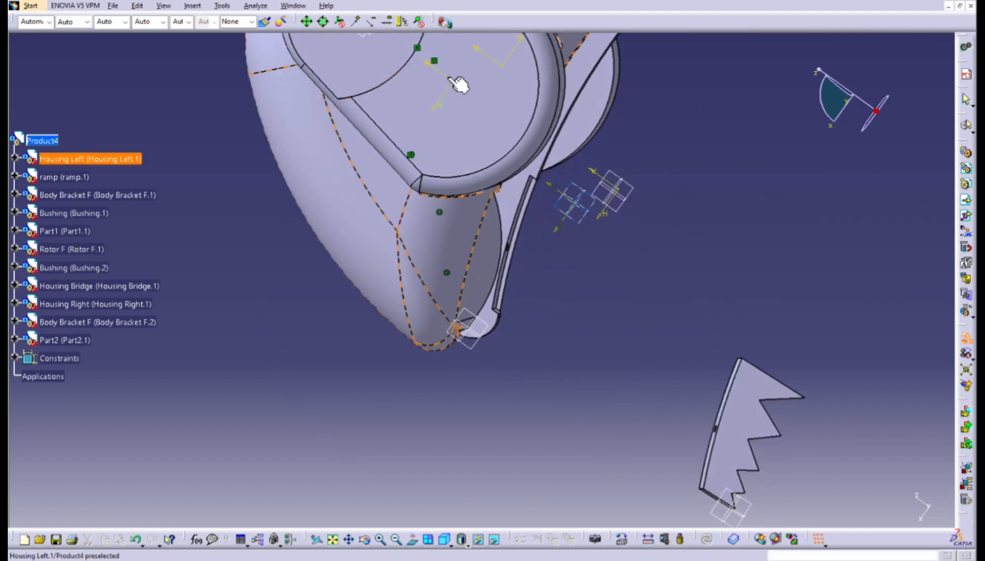
middle_click_drag(692, 212, 618, 364)
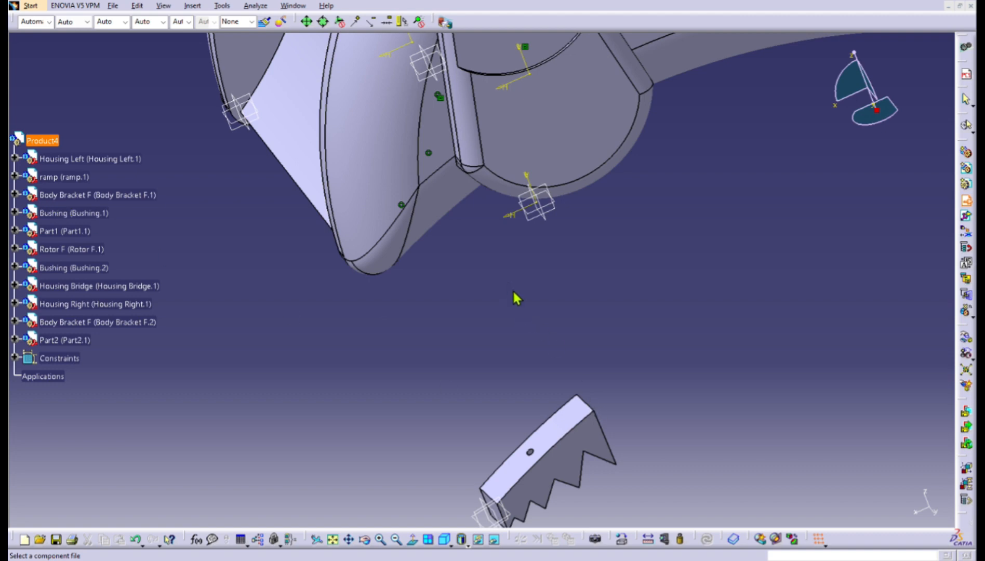
middle_click_drag(624, 524, 627, 466)
left_click(381, 539)
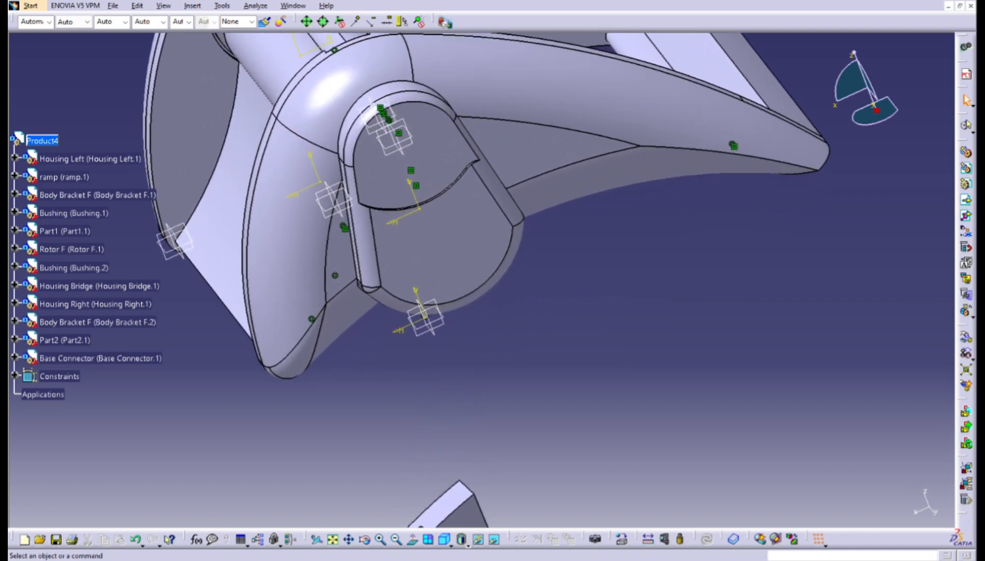
Move the Base Connector across the open space beneath the housings with the Manipulation tool
middle_click_drag(502, 457, 597, 467)
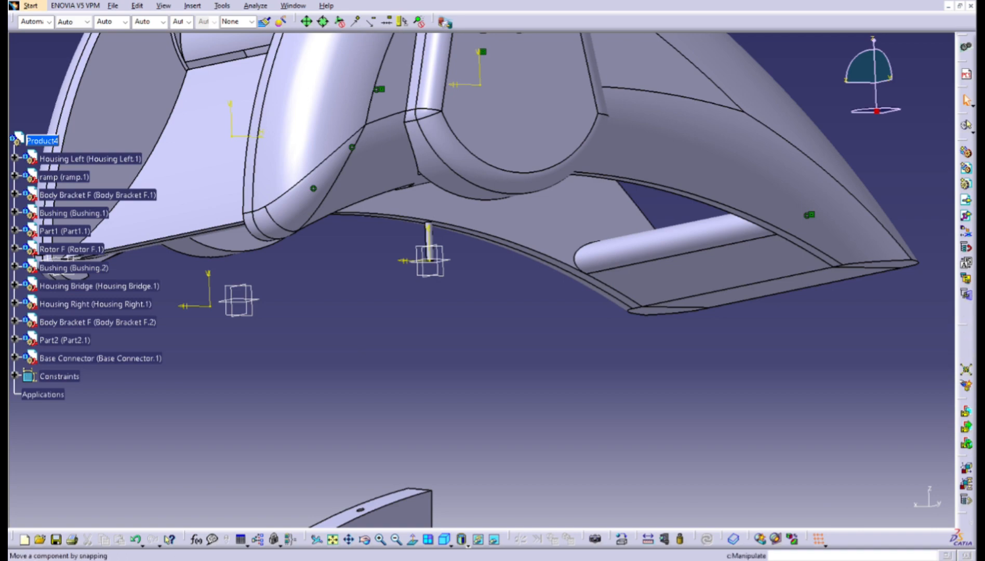
middle_click_drag(655, 344, 629, 422)
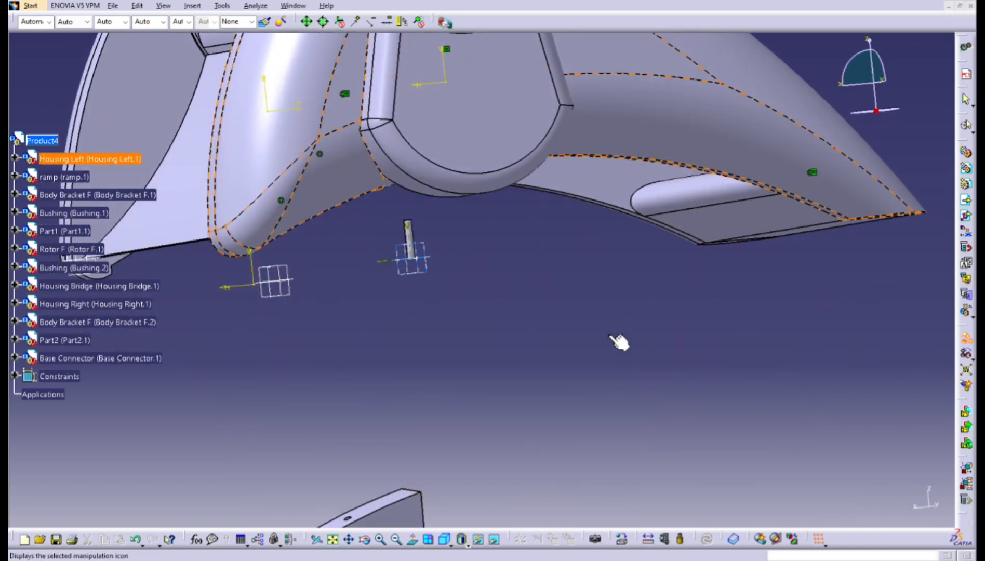
left_click_drag(618, 338, 581, 337)
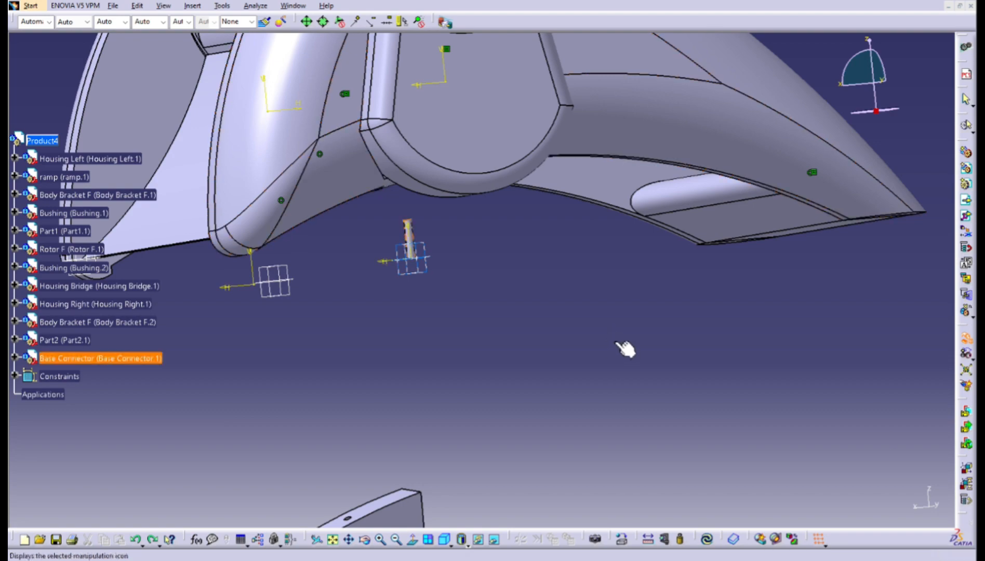
left_click_drag(613, 328, 547, 340)
middle_click_drag(572, 371, 582, 238)
middle_click_drag(567, 336, 769, 338)
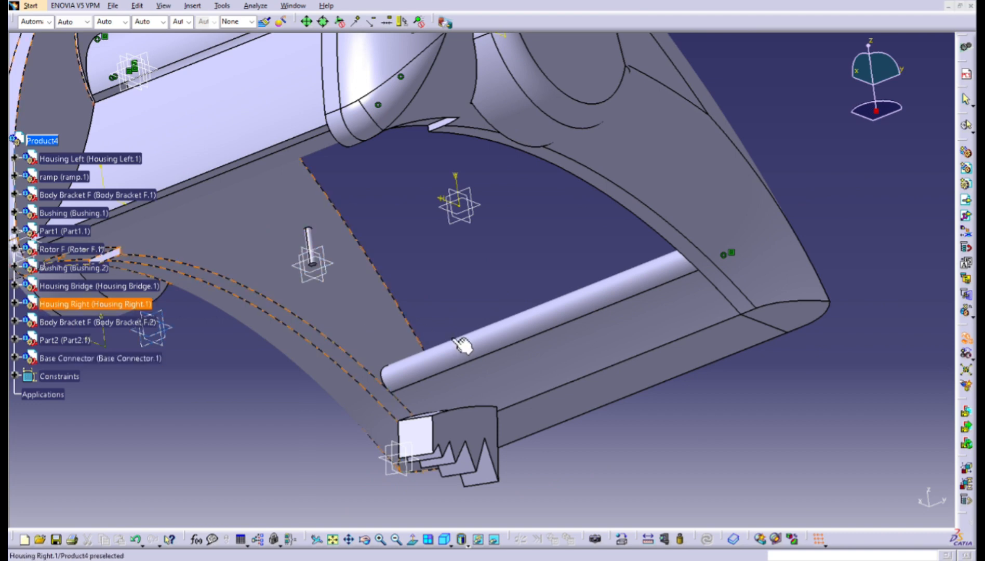
left_click_drag(311, 253, 568, 299)
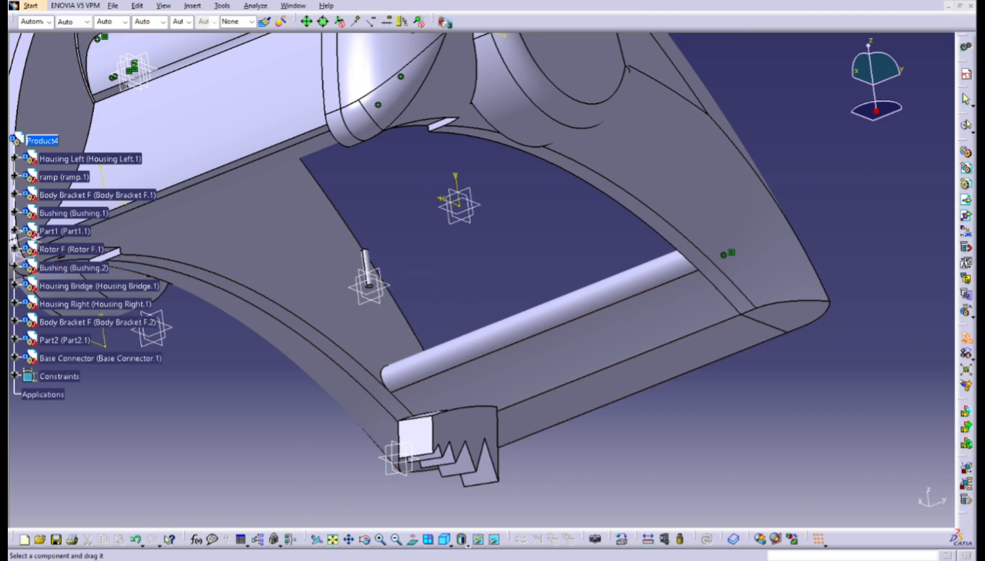
left_click_drag(559, 392, 714, 385)
Shift the Base Connector toward Housing Left so it sits close to the hole in that housing's underside
middle_click_drag(616, 191, 759, 376)
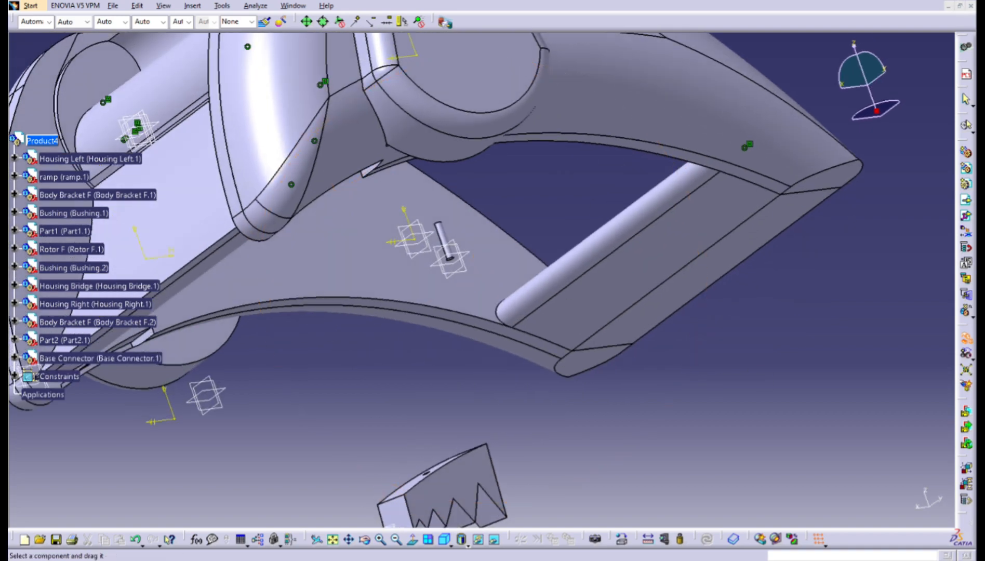
left_click_drag(659, 344, 593, 345)
left_click_drag(507, 349, 493, 351)
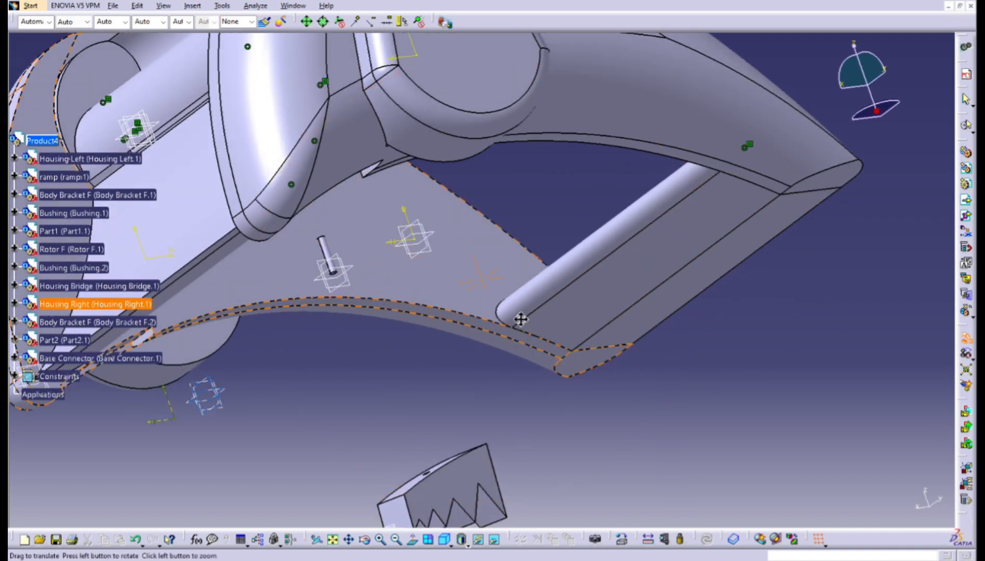
middle_click_drag(521, 319, 819, 203)
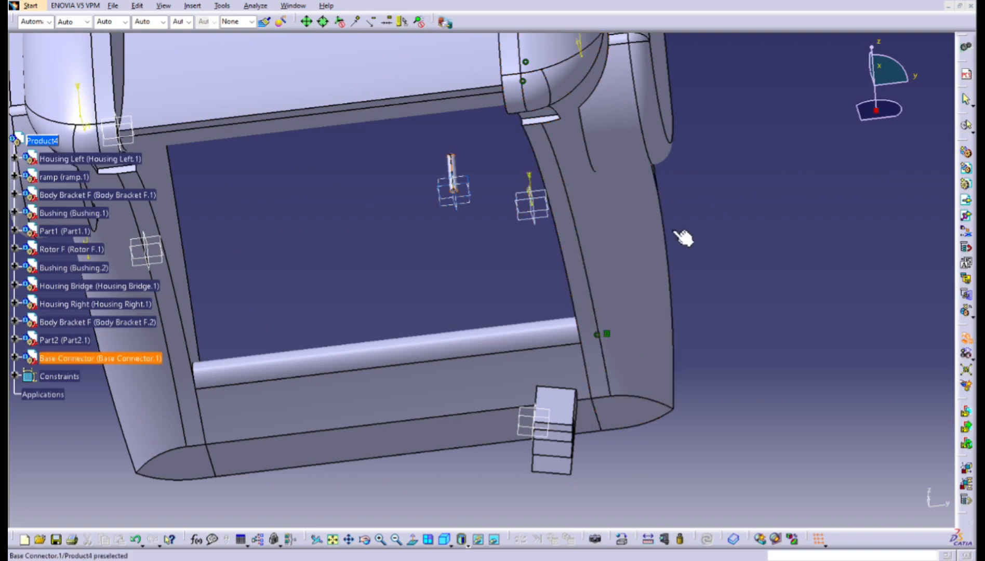
left_click_drag(759, 266, 781, 234)
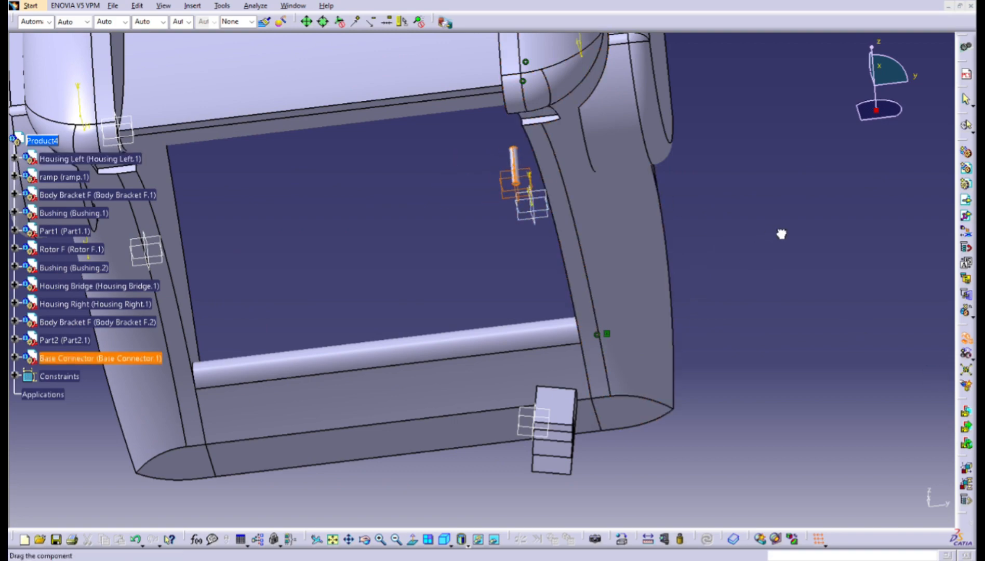
Add a coincidence constraint between the Base Connector's axis and the axis of Housing Left's underside hole, and update the assembly
middle_click_drag(830, 235, 754, 260)
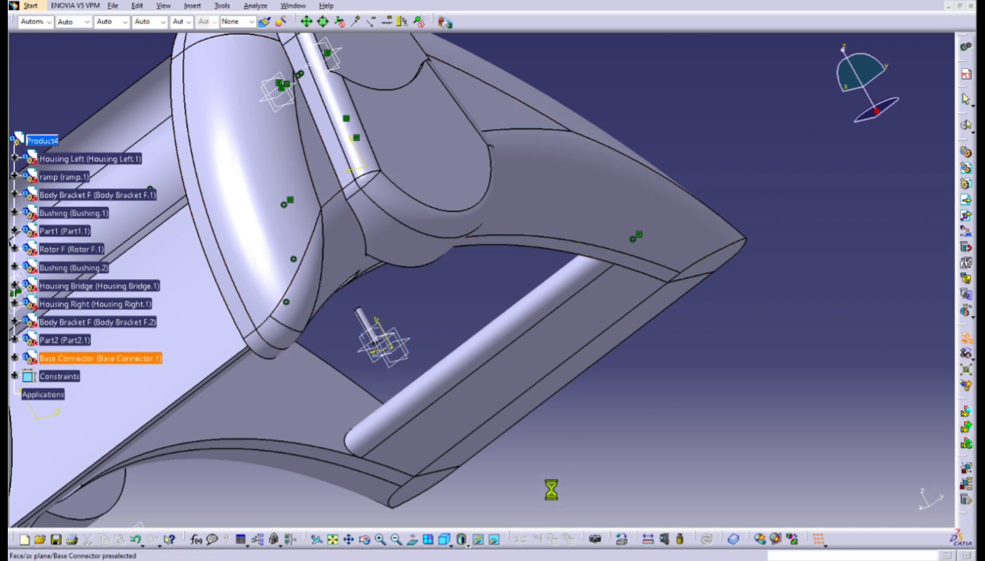
middle_click_drag(543, 463, 521, 445)
middle_click_drag(548, 478, 530, 364)
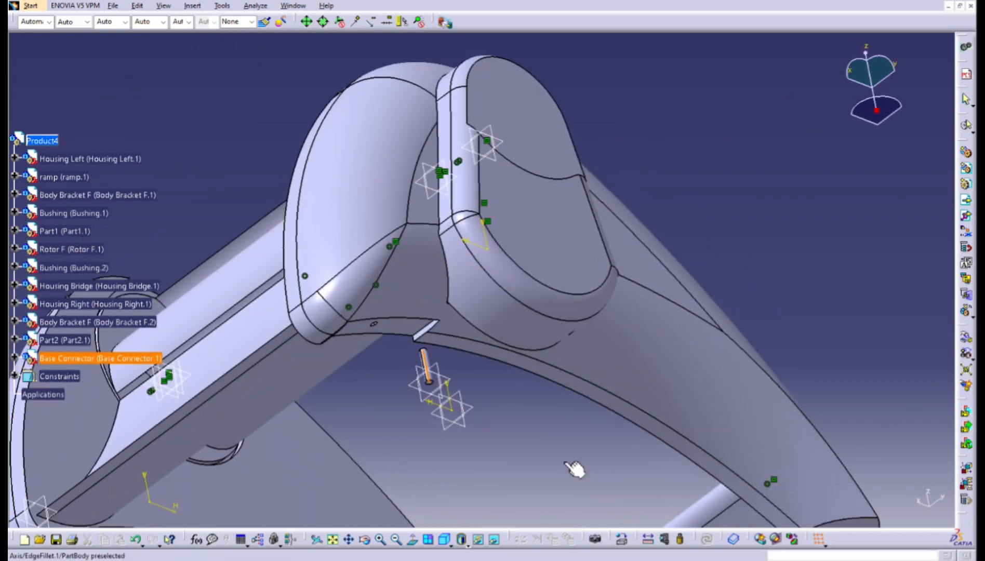
middle_click_drag(574, 468, 540, 411)
scroll(541, 410, "up", 1)
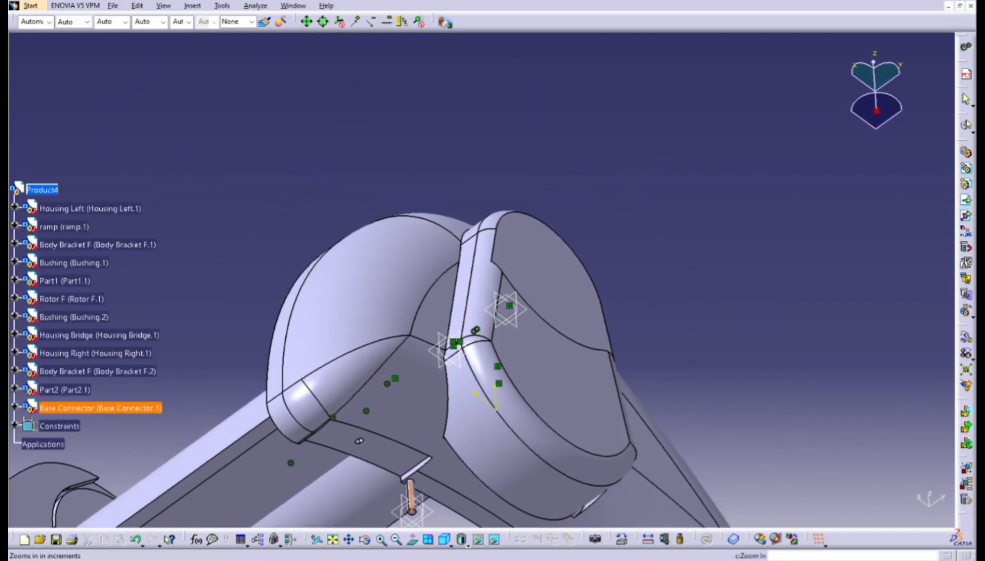
left_click(380, 540)
middle_click_drag(486, 560, 531, 555)
left_click(464, 520)
left_click(397, 539)
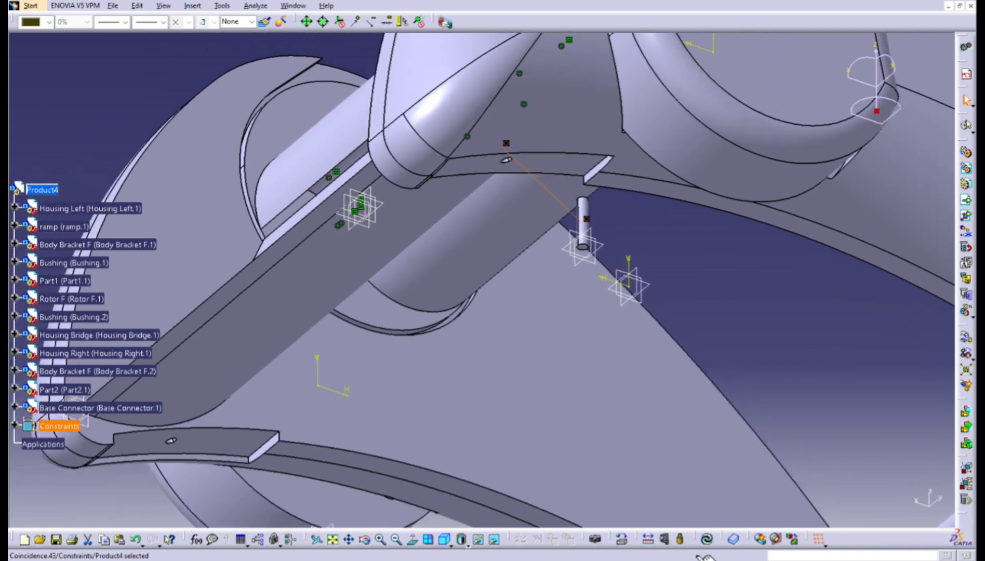
left_click(708, 539)
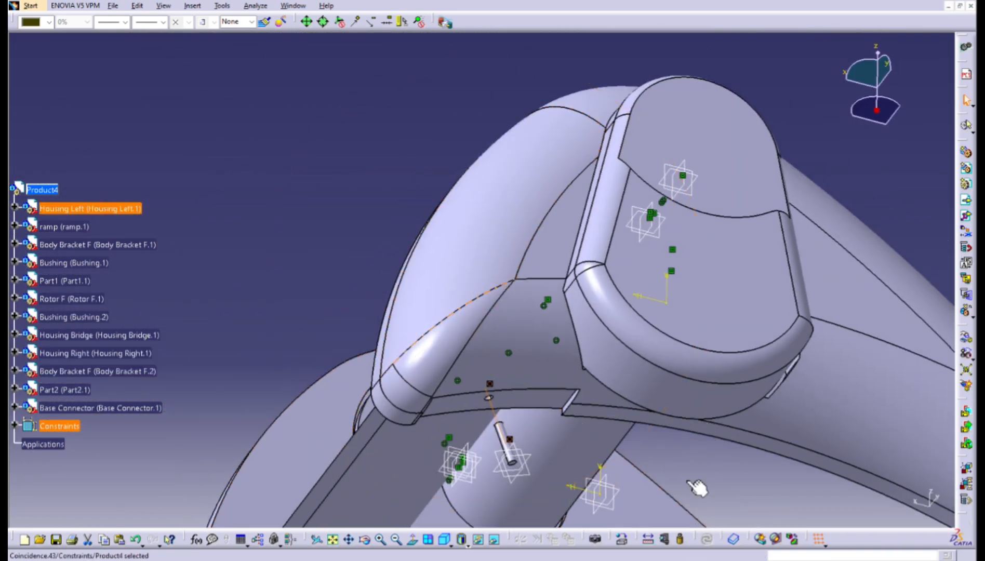
Add a contact constraint between the Base Connector's end face and the hole in Housing Left
left_click(380, 539)
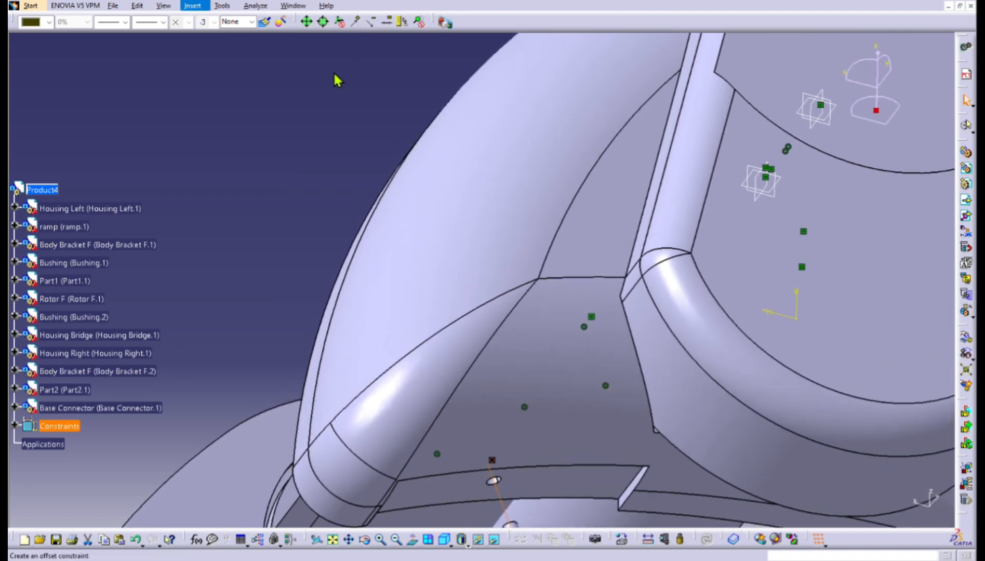
middle_click_drag(800, 488, 819, 411)
scroll(732, 353, "up", 1)
left_click(470, 389)
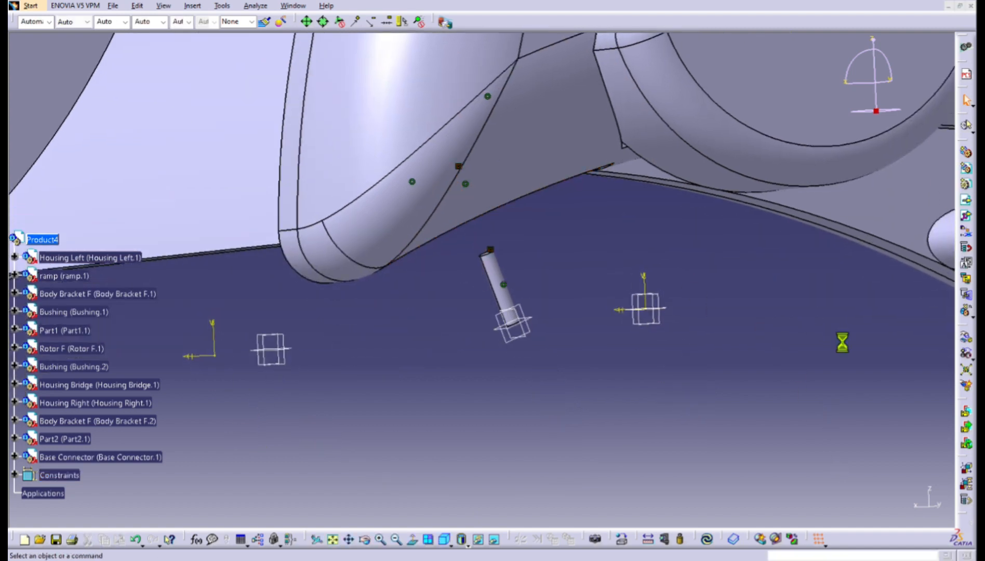
Align Part2's hole axis with the Base Connector's hole under Housing Left using a coincidence constraint, and update the assembly
middle_click_drag(851, 396, 696, 489)
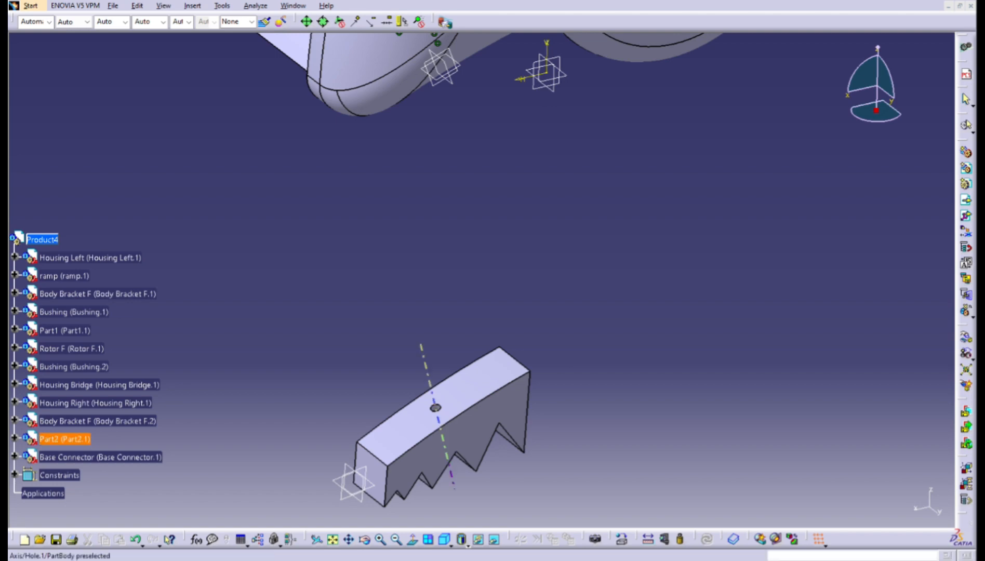
middle_click_drag(673, 544, 809, 277)
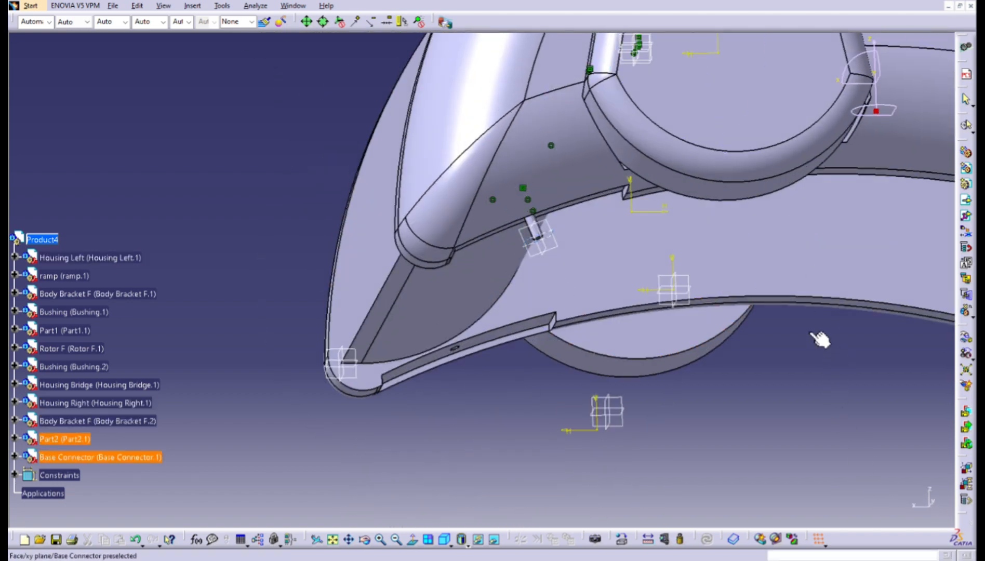
middle_click_drag(805, 341, 734, 439)
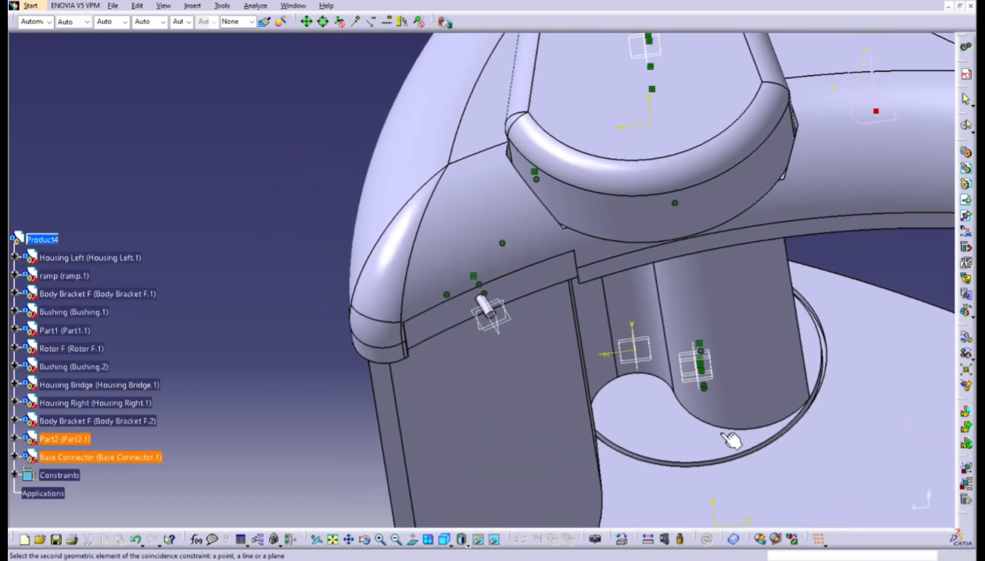
left_click(381, 539)
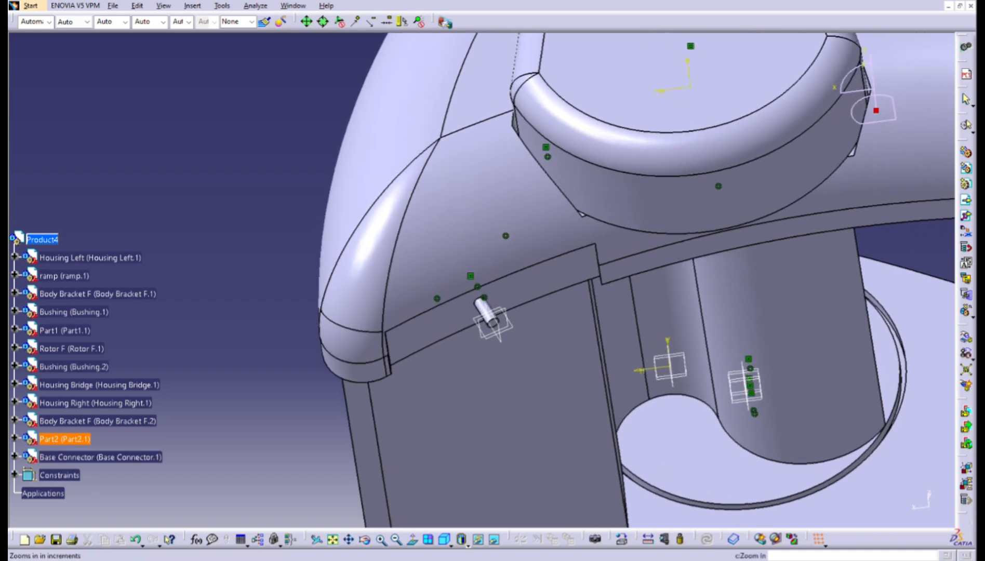
left_click(720, 475)
middle_click_drag(745, 430, 727, 494)
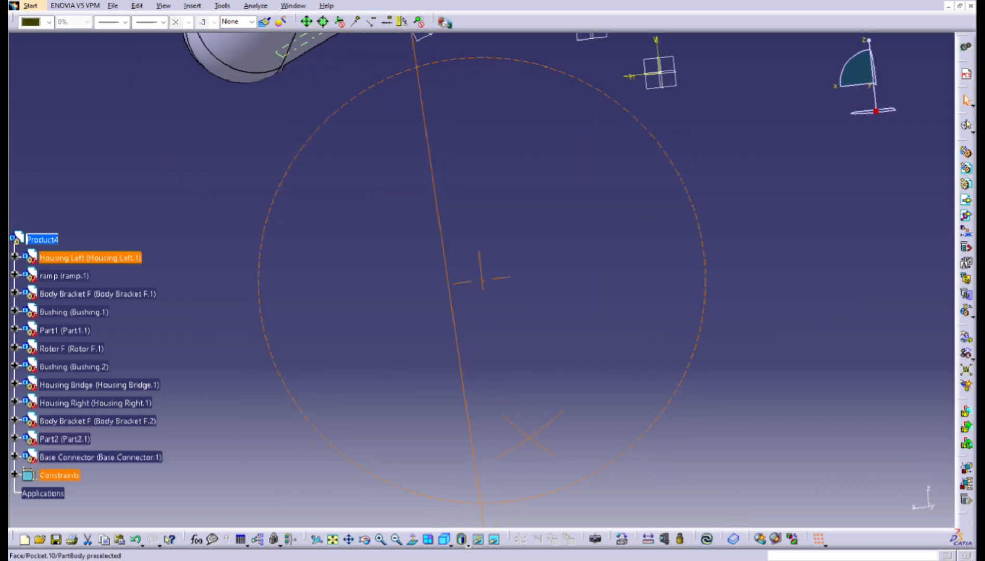
left_click(396, 539)
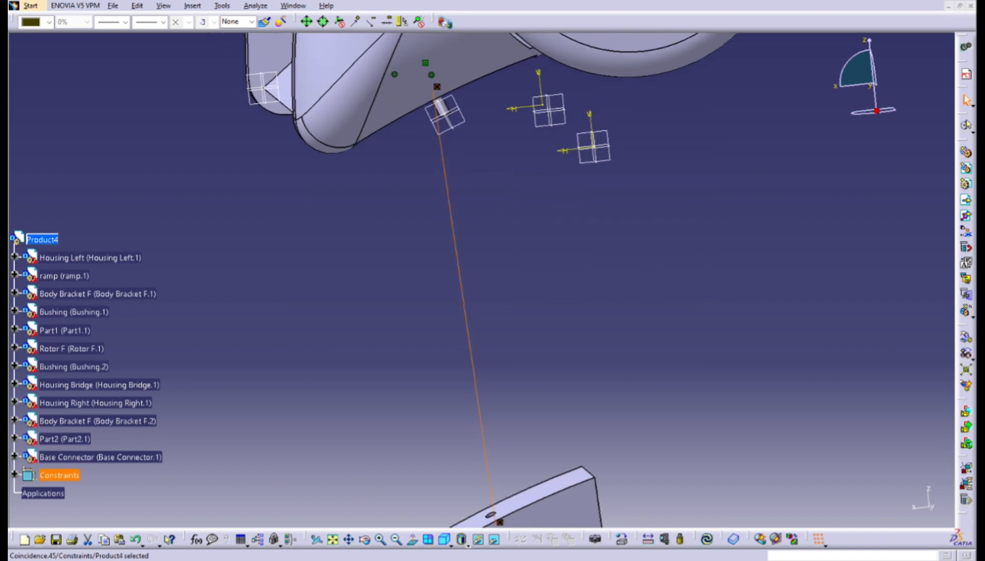
left_click(707, 540)
Add a contact constraint between Part2's hole-side face and the recessed face under Housing Left, and update the assembly
middle_click_drag(719, 262, 713, 156)
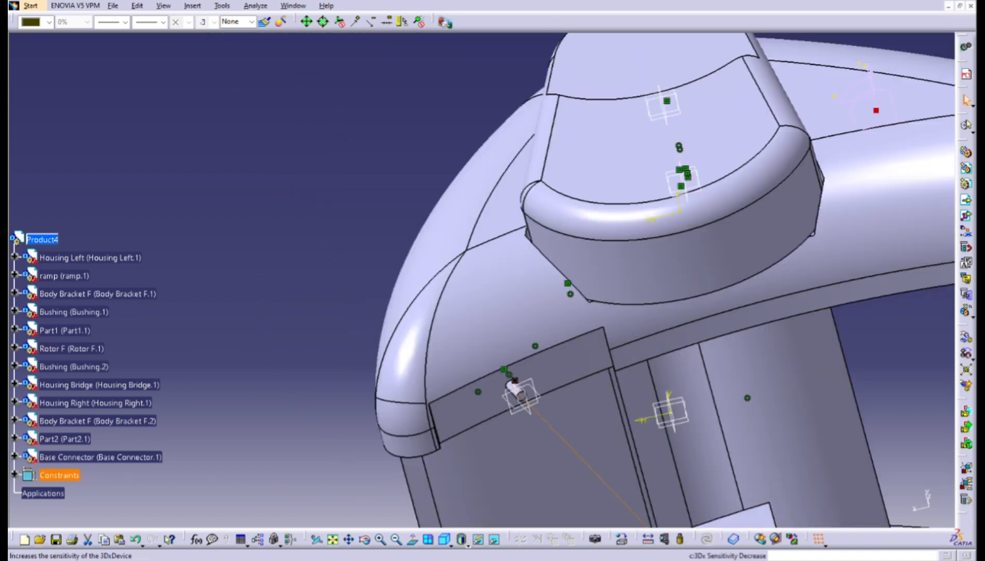
left_click(316, 58)
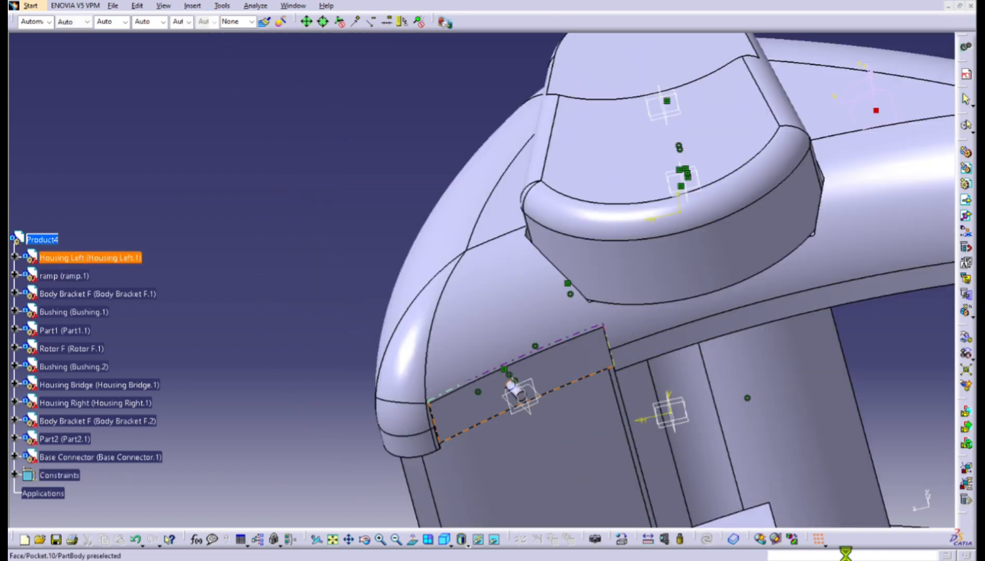
middle_click_drag(888, 509, 816, 509)
middle_click_drag(749, 483, 597, 446)
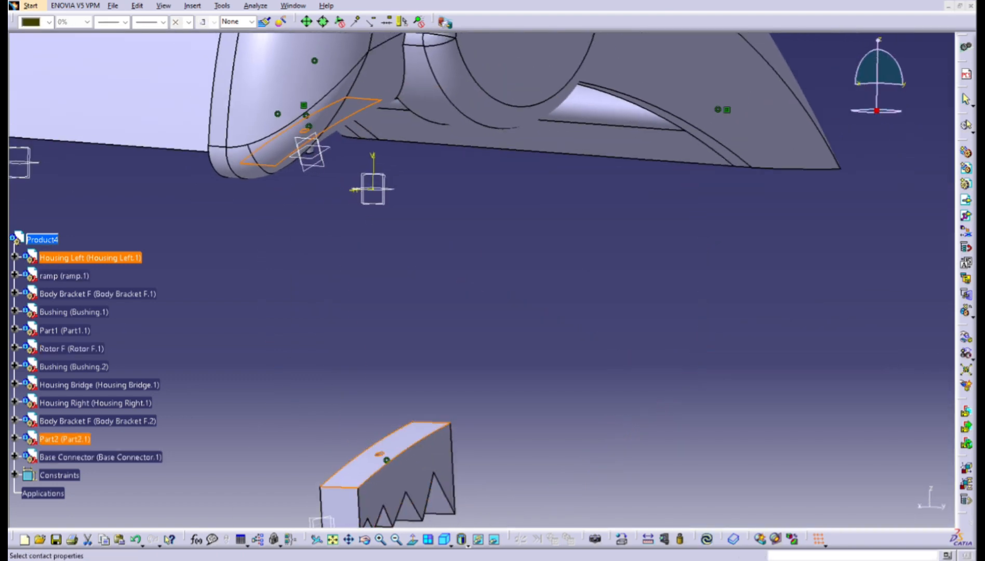
middle_click_drag(462, 451, 526, 430)
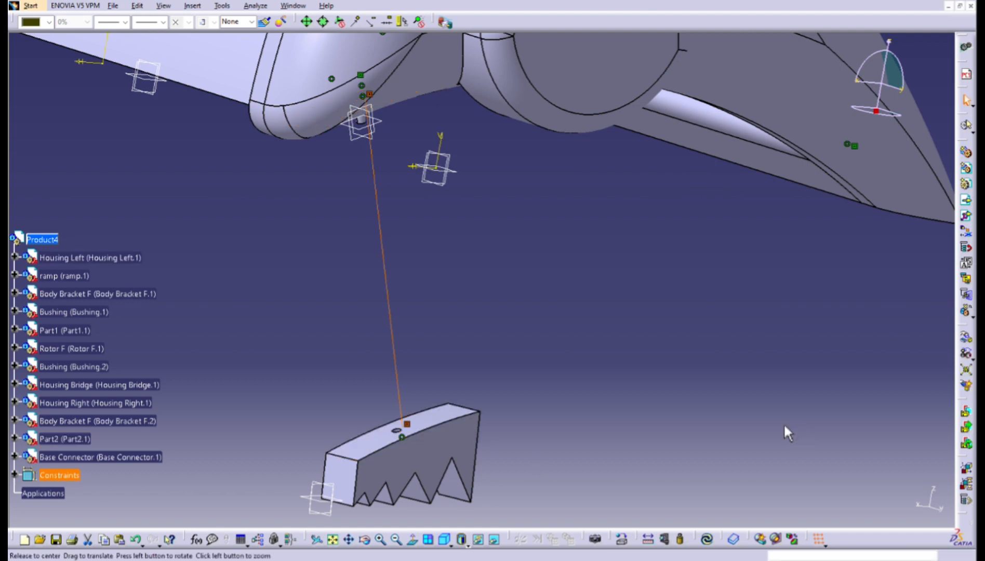
middle_click_drag(787, 432, 753, 439)
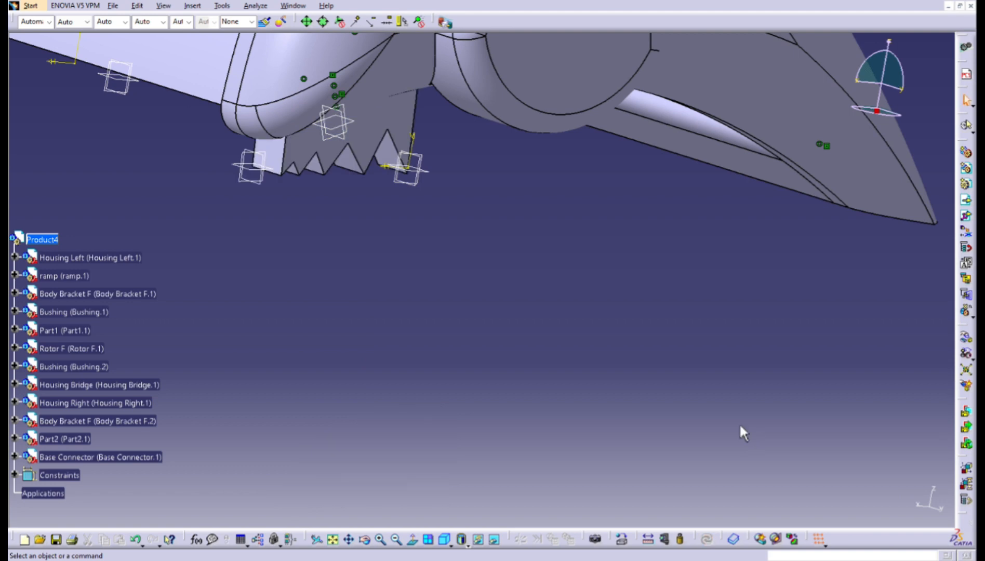
Examine the fit of Part2 under Housing Left and the matching area beneath Housing Right
mouse_move(734, 377)
middle_mouse_down()
mouse_move(568, 286)
mouse_move(557, 368)
mouse_move(750, 376)
middle_mouse_up()
left_click(397, 539)
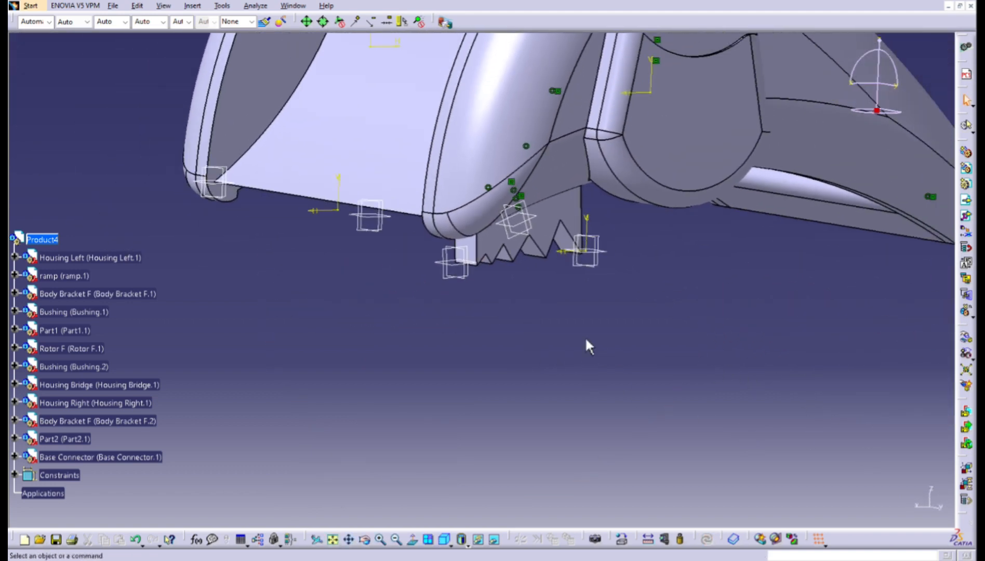
middle_click_drag(587, 343, 776, 516)
middle_click(555, 300)
middle_click_drag(555, 300, 728, 338)
middle_click(242, 338)
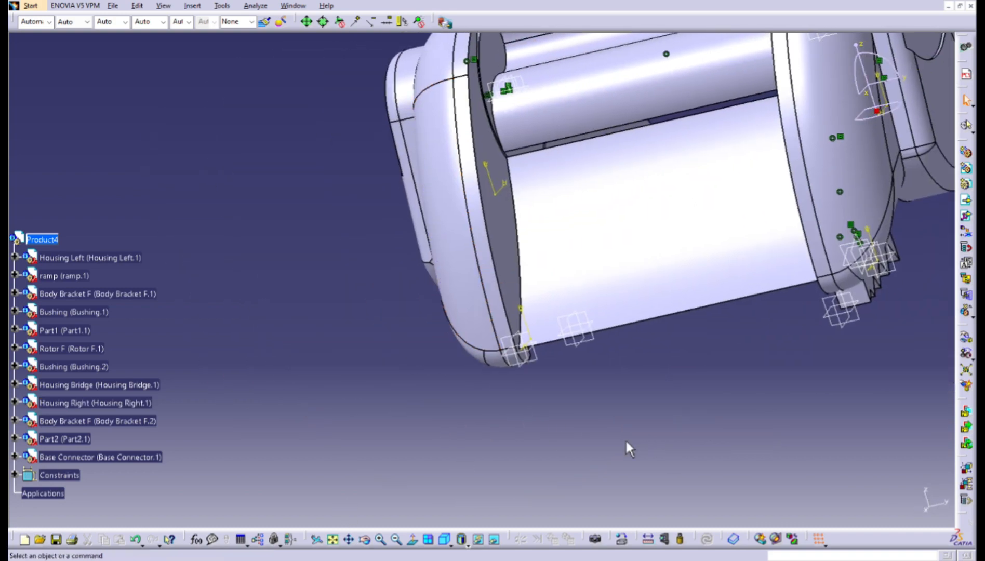
middle_click_drag(625, 439, 622, 332)
middle_click(624, 142)
middle_click(330, 400)
middle_click_drag(745, 447, 650, 364)
Paste copies of Part2 and the Base Connector into Product4 and move them toward Housing Right with the Manipulation tool
left_click(42, 240)
key("ctrl+v")
left_click(966, 338)
left_click_drag(647, 382, 410, 359)
middle_click_drag(519, 395, 691, 223)
middle_click_drag(468, 218, 498, 426)
left_click_drag(408, 517, 694, 360)
middle_click_drag(693, 360, 597, 333)
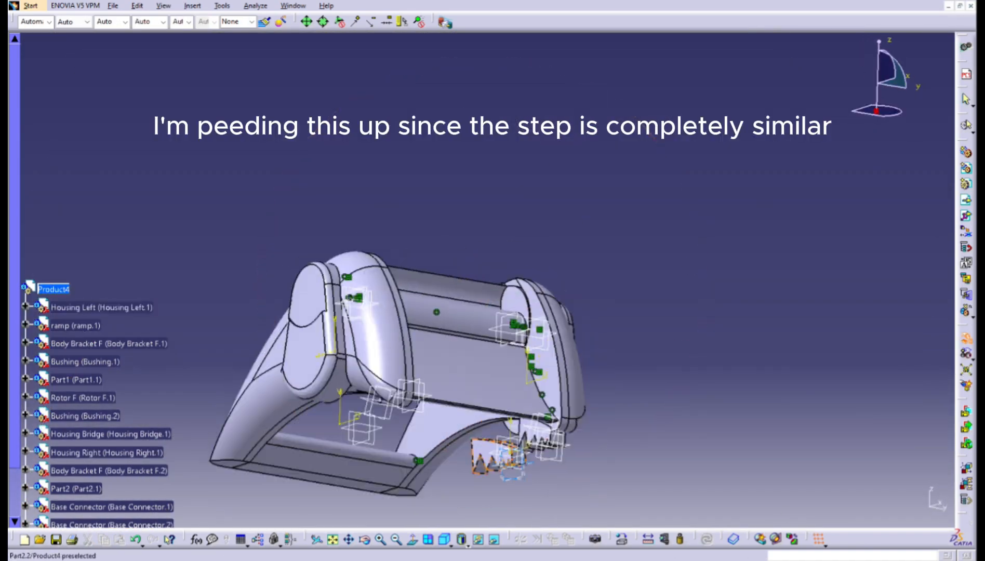
left_click_drag(499, 457, 387, 521)
Constrain the copied Base Connector and Part2 to the hole and recess under Housing Right, and update the assembly
middle_click_drag(520, 416, 649, 291)
left_click(451, 379)
middle_click_drag(551, 332, 551, 359)
left_click(707, 540)
middle_click_drag(728, 416, 541, 343)
middle_click_drag(727, 520, 584, 520)
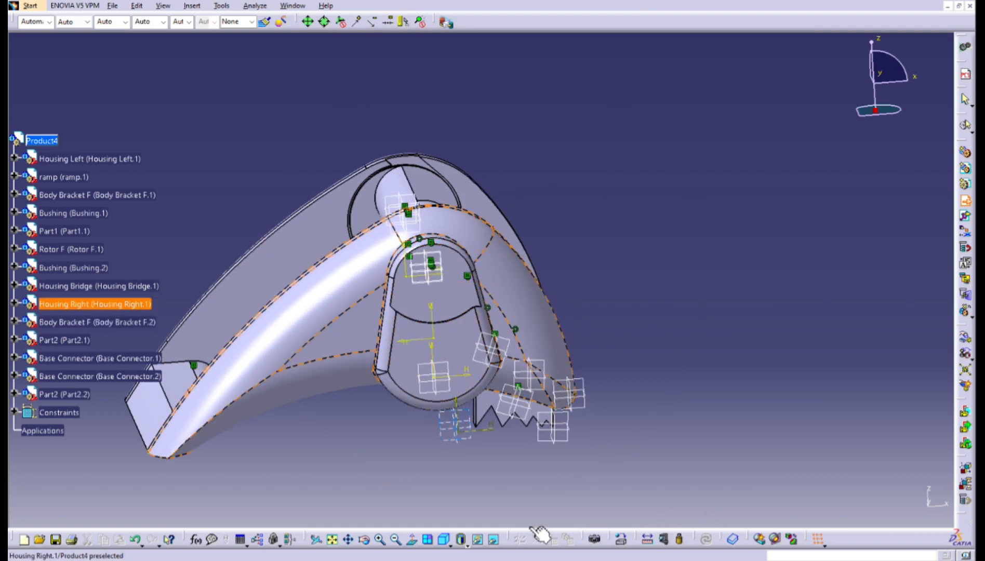
Insert the existing Part5 component into Product4 and inspect its placement above the housings
middle_click_drag(471, 530, 669, 499)
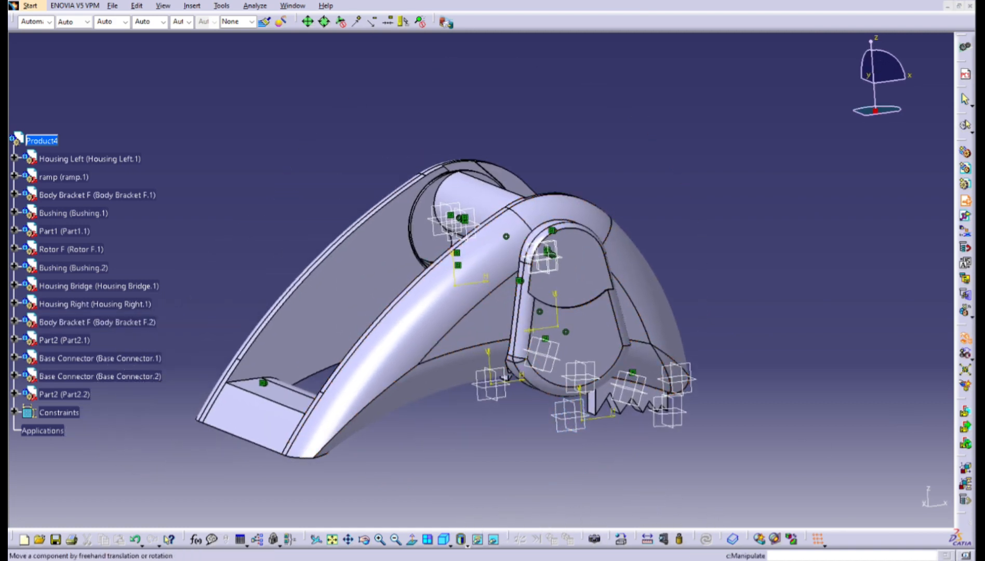
left_click(966, 200)
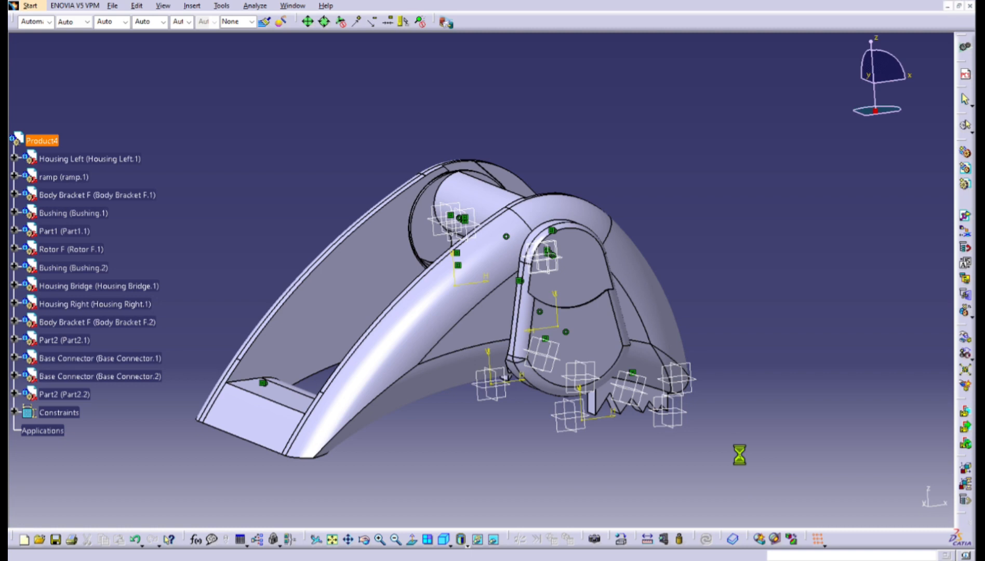
middle_click_drag(911, 291, 890, 357)
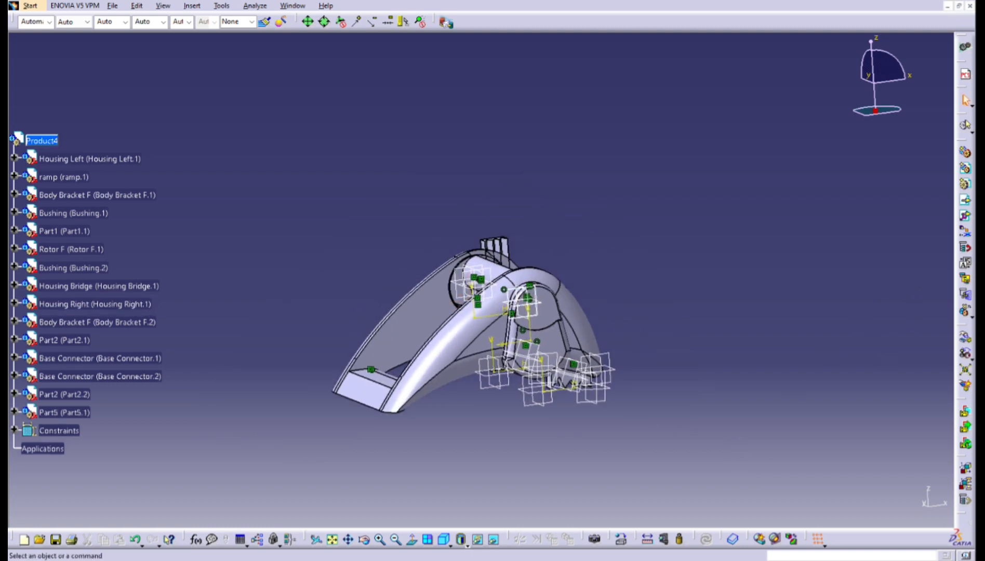
middle_click_drag(704, 247, 757, 478)
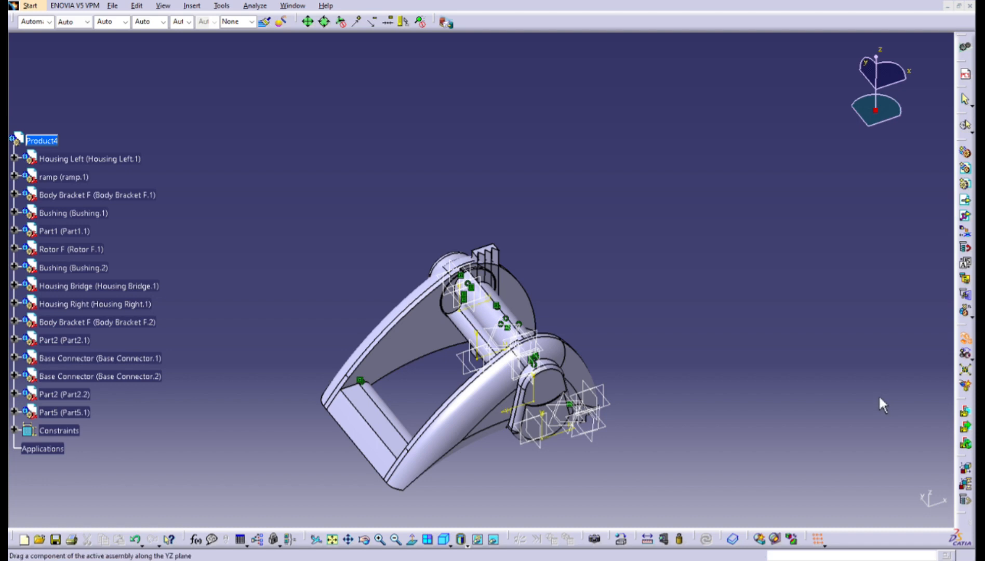
Move Part5 out from between the housings into open space with the Manipulation tool
middle_click_drag(809, 393, 884, 395)
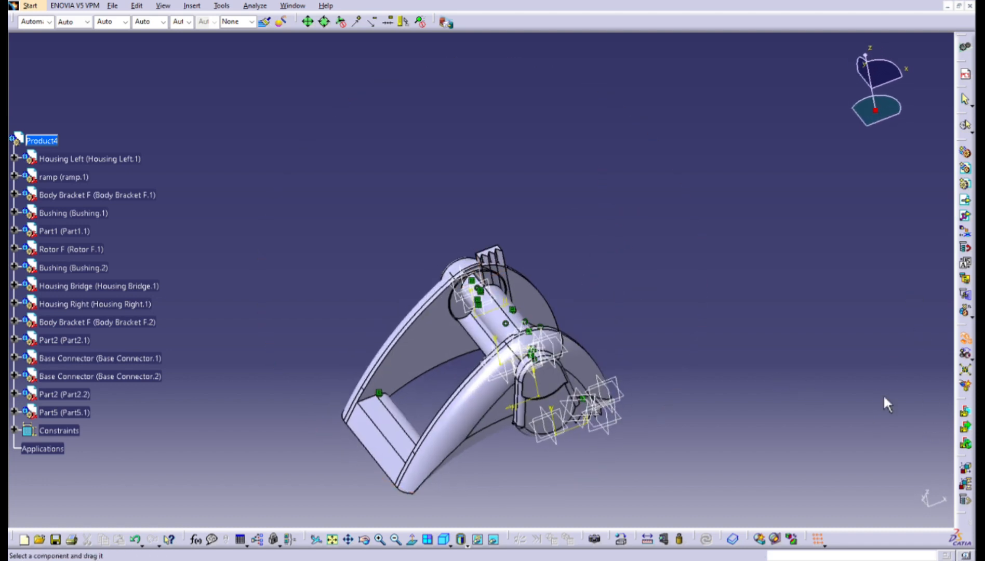
left_click_drag(750, 374, 830, 471)
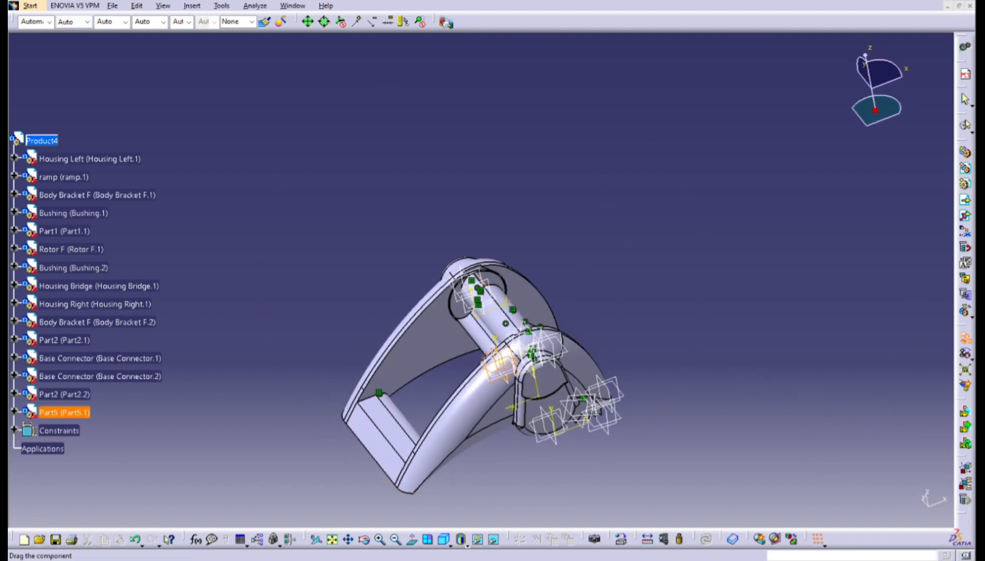
middle_click_drag(844, 480, 862, 487)
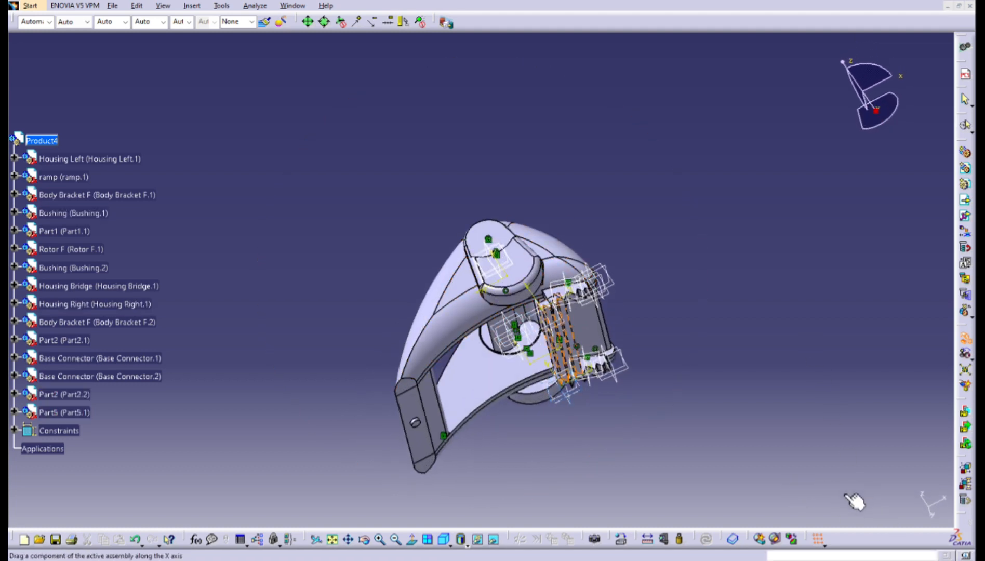
left_click_drag(824, 514, 545, 556)
left_click_drag(364, 444, 352, 450)
middle_click_drag(429, 370, 496, 387)
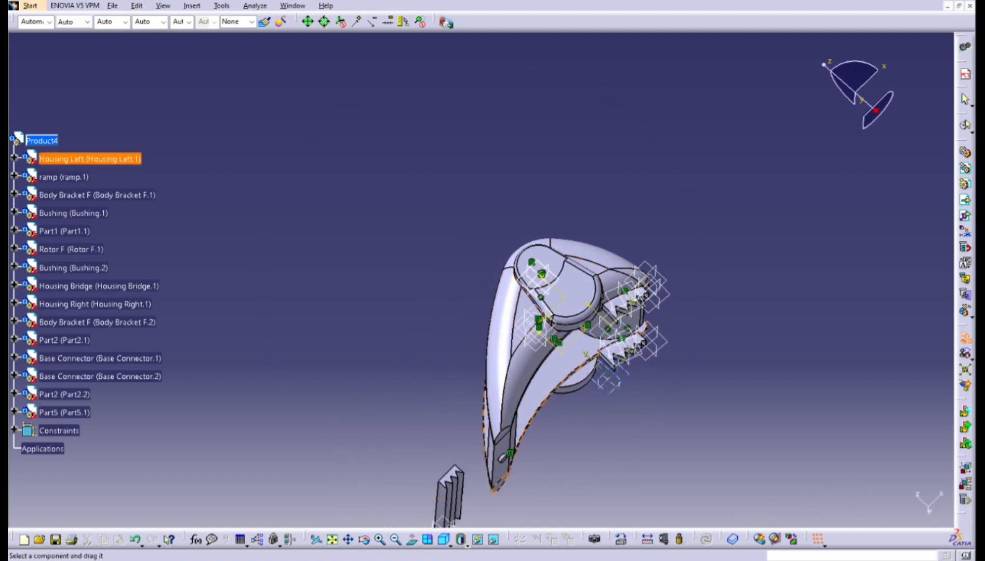
left_click_drag(450, 497, 450, 496)
Position Part5 well below the assembly so that its hole and the underside of the Housing Bridge are accessible
middle_click_drag(810, 467, 810, 377)
left_click(380, 540)
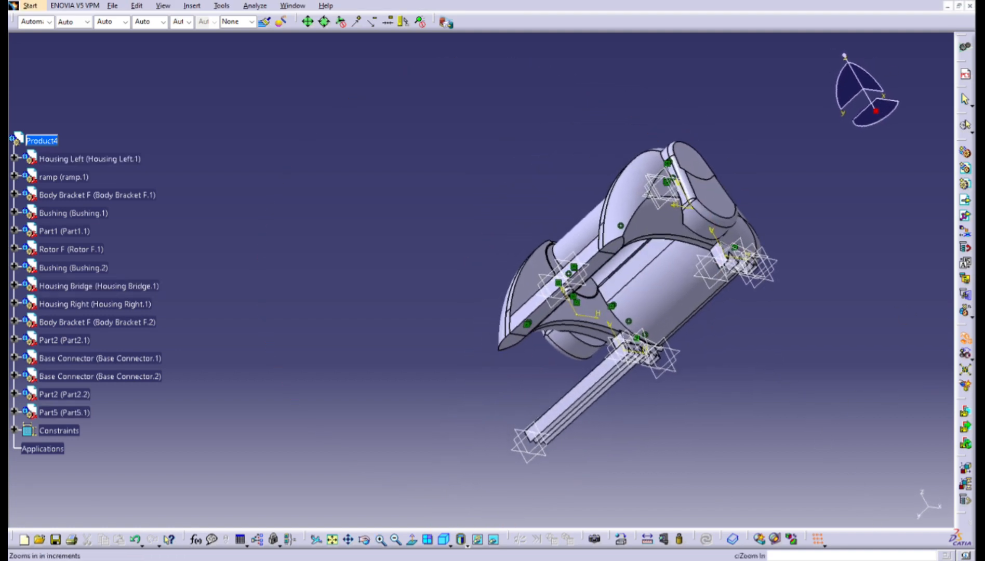
left_click(381, 540)
middle_click_drag(743, 499, 748, 495)
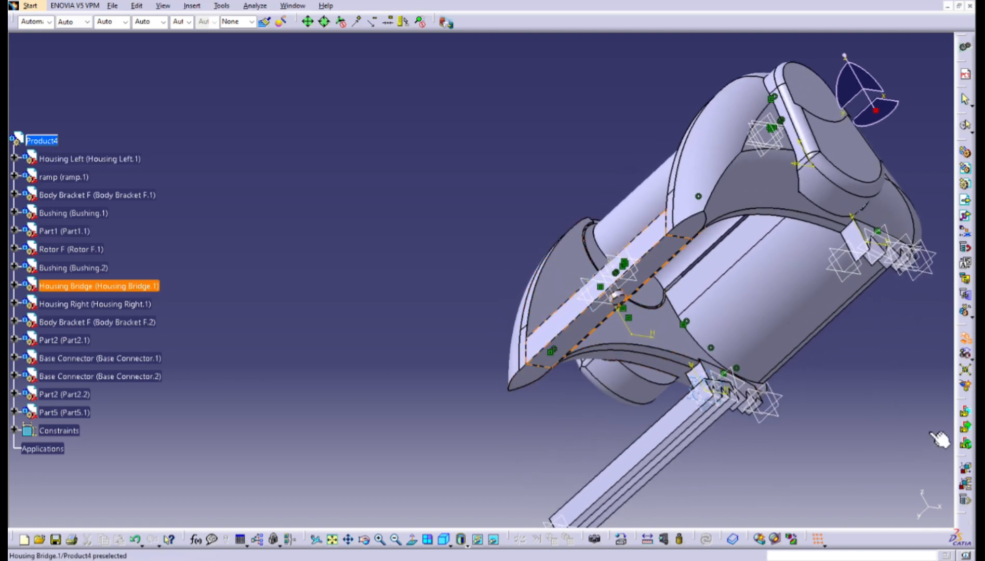
mouse_move(631, 343)
middle_mouse_down()
mouse_move(656, 348)
mouse_move(672, 364)
mouse_move(631, 342)
middle_mouse_up()
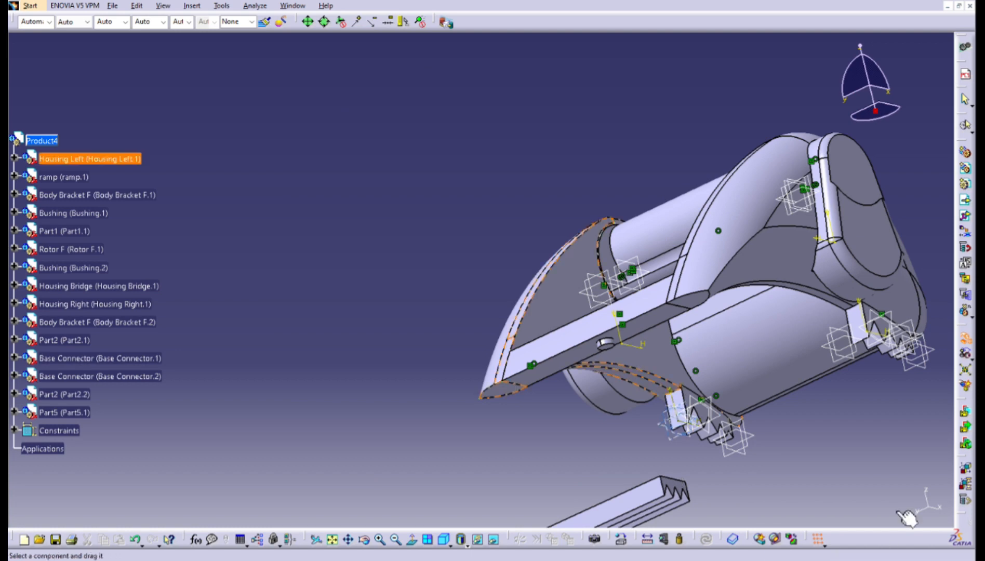
middle_click_drag(439, 415, 708, 359)
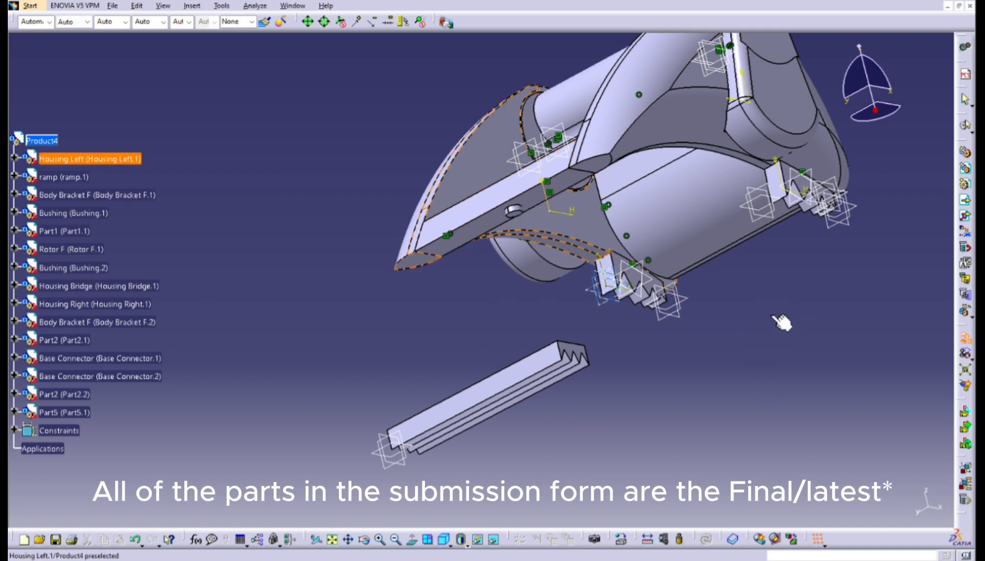
middle_click_drag(776, 314, 725, 400)
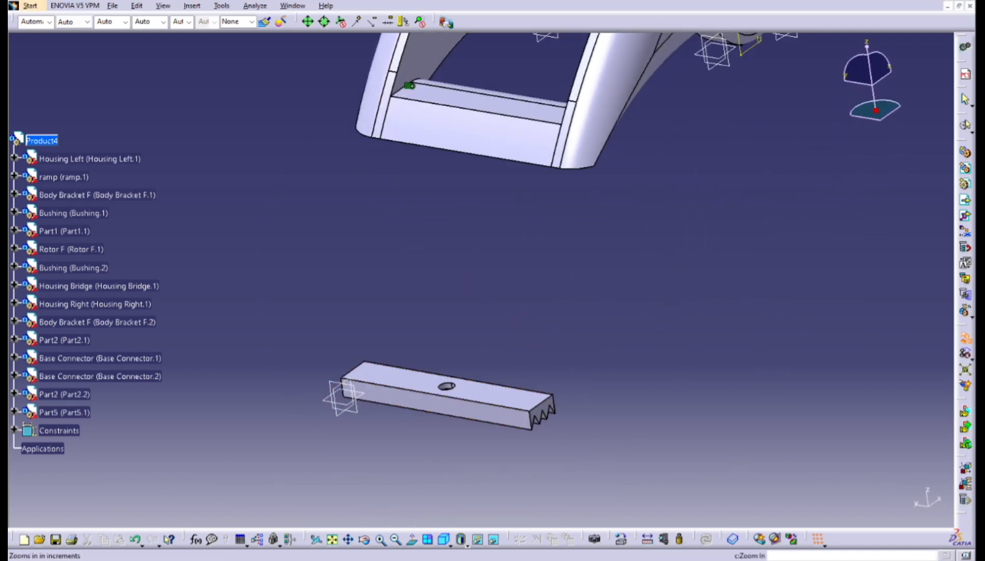
Add a coincidence constraint between the hole axes of the Housing Bridge and Part5, and update the assembly
left_click(381, 540)
middle_click_drag(464, 425, 626, 355)
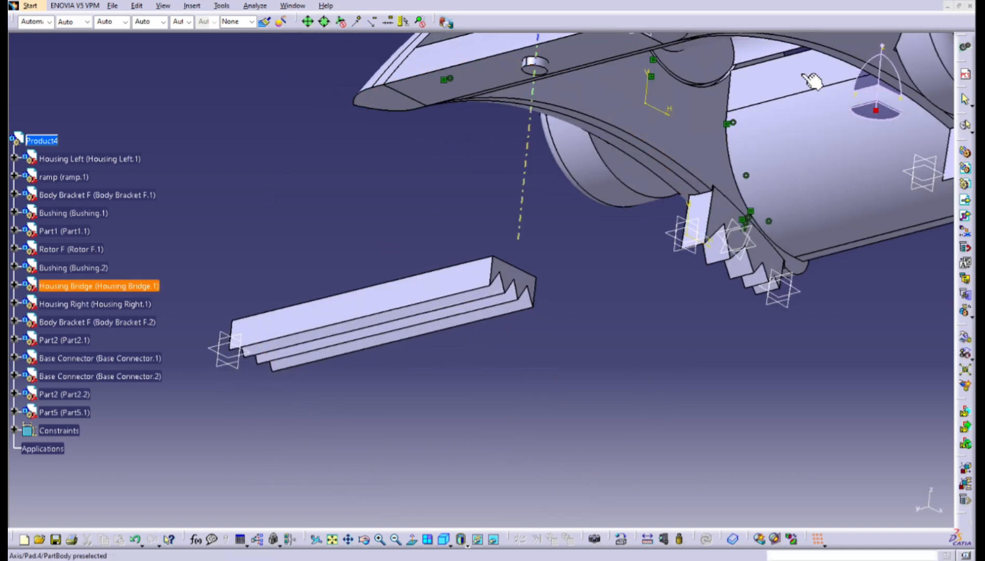
left_click(535, 64)
middle_click_drag(574, 55, 640, 452)
left_click(405, 448)
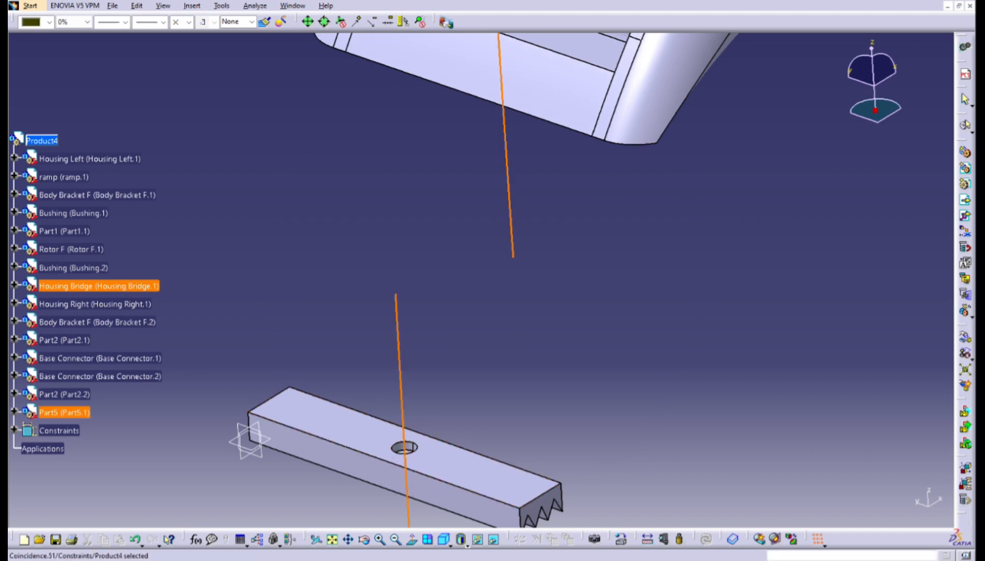
middle_click_drag(458, 468, 647, 321)
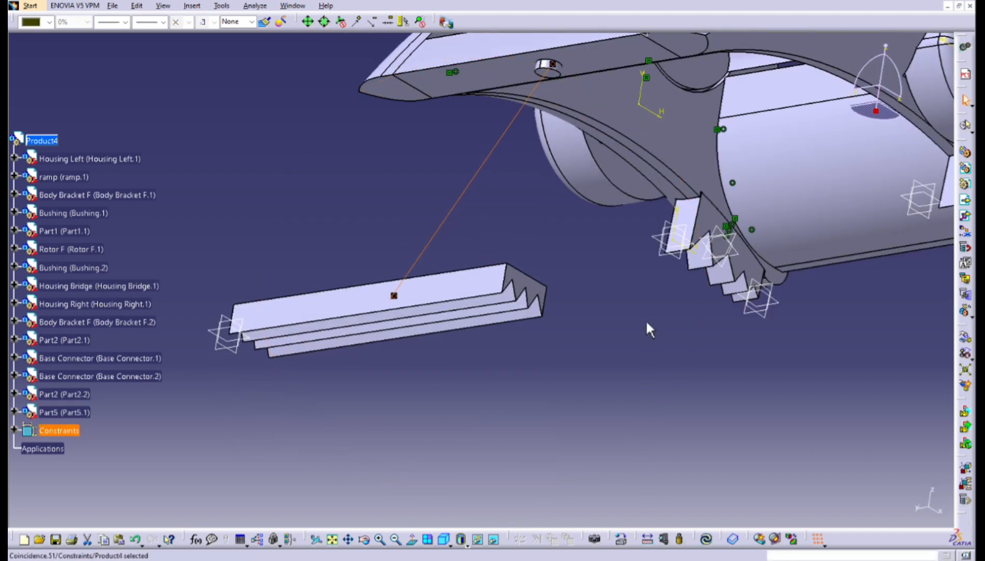
key("ctrl+u")
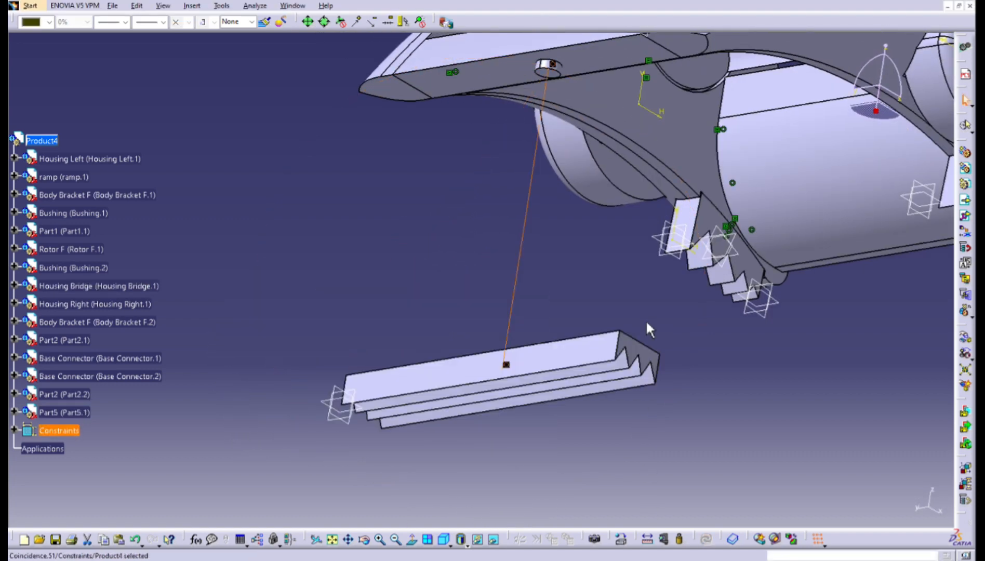
Add a contact constraint between the Housing Bridge underside and Part5's flat top face, update the assembly, and check the fit
left_click(279, 50)
left_click(527, 67)
middle_click_drag(540, 89, 743, 431)
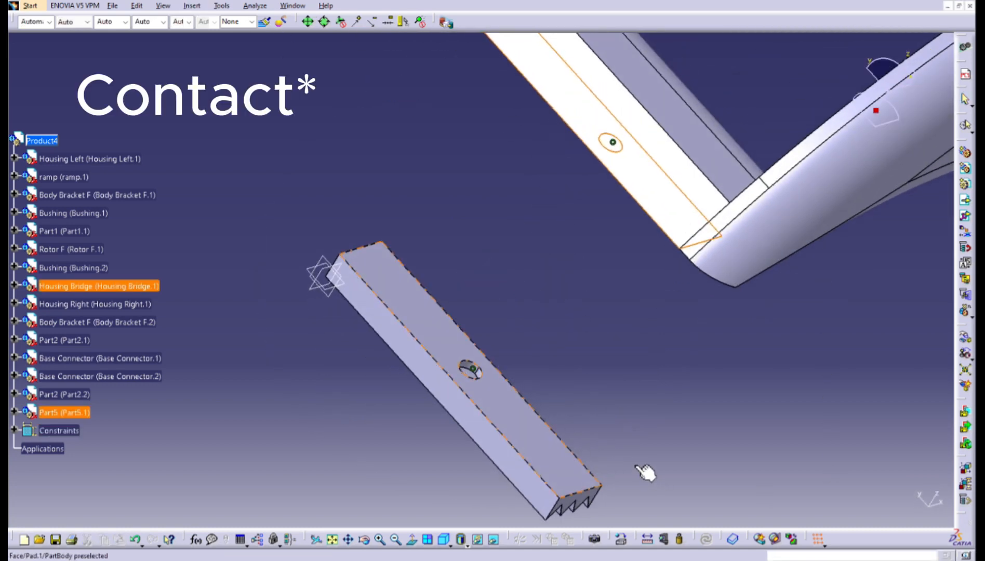
left_click(554, 444)
middle_click_drag(771, 332, 795, 231)
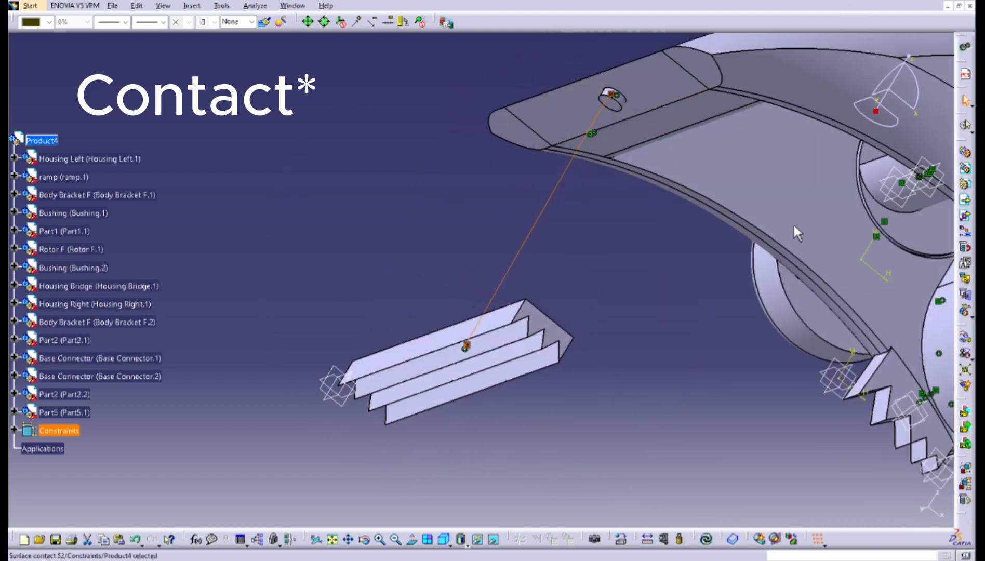
key("ctrl+u")
middle_click_drag(592, 143, 602, 368)
middle_click_drag(737, 345, 467, 364)
left_click(397, 540)
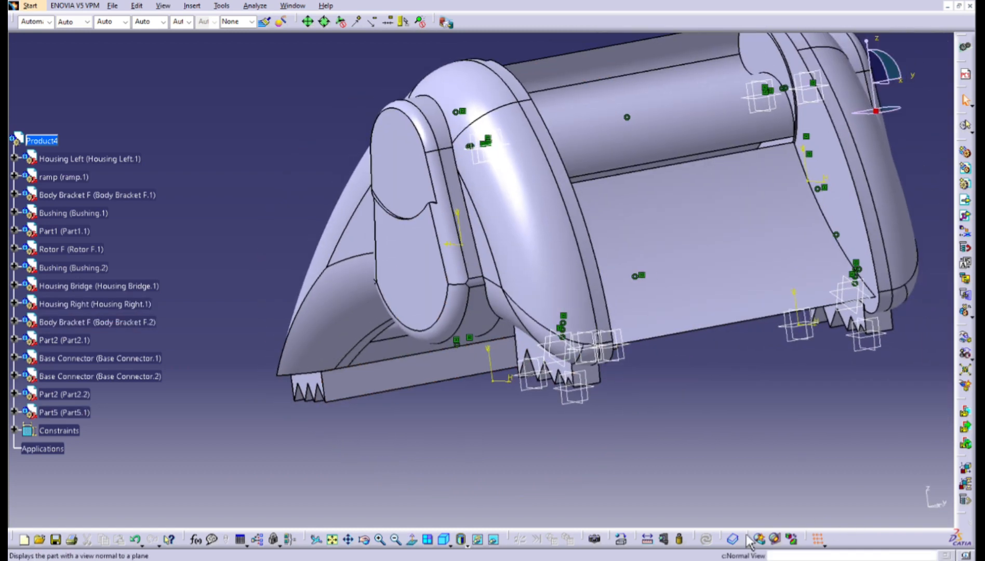
middle_click_drag(939, 228, 872, 416)
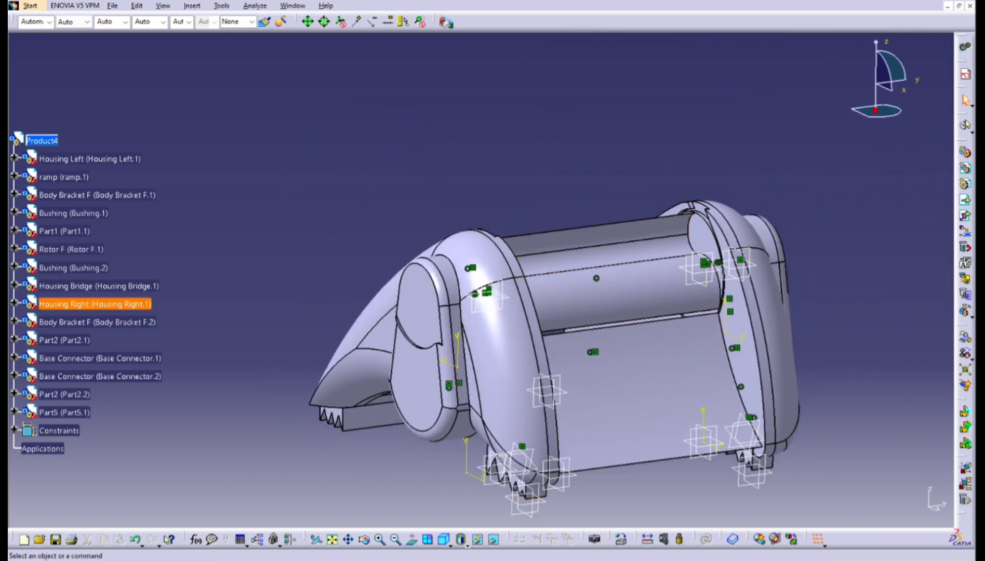
left_click(397, 540)
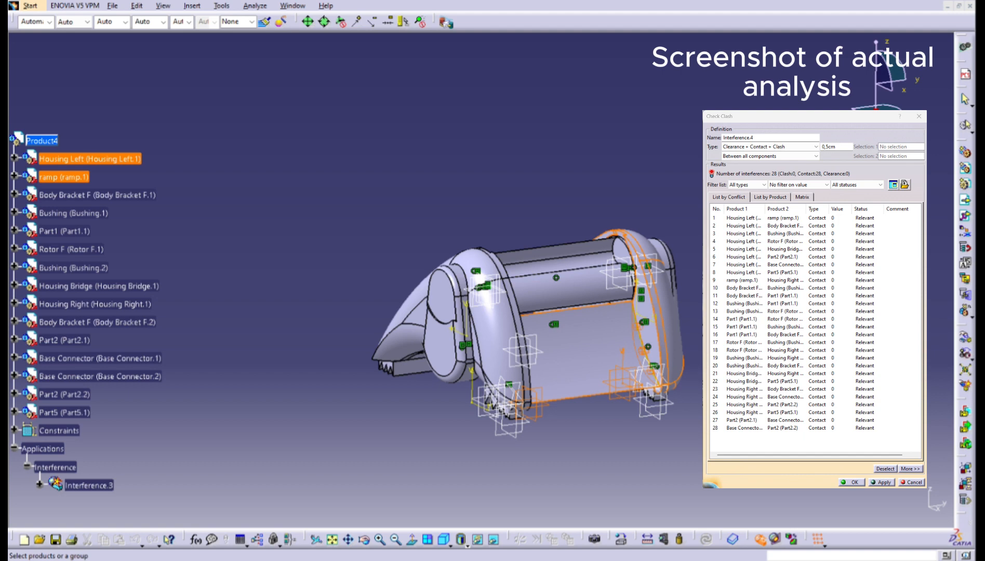
Review the component pairs in the Check Clash conflict list, from Housing Left and ramp through Base Connector and Part2
key("Down")
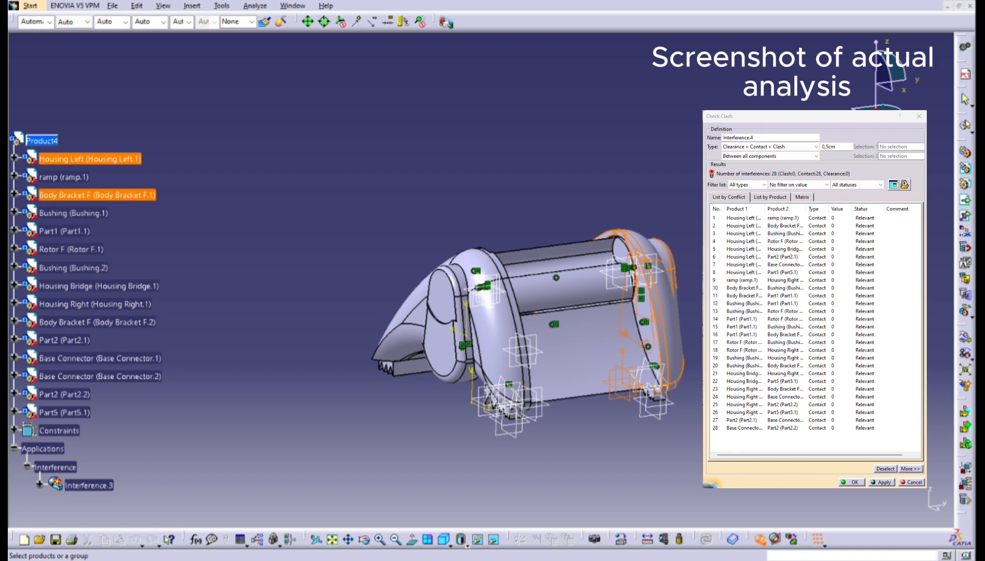
key("Up")
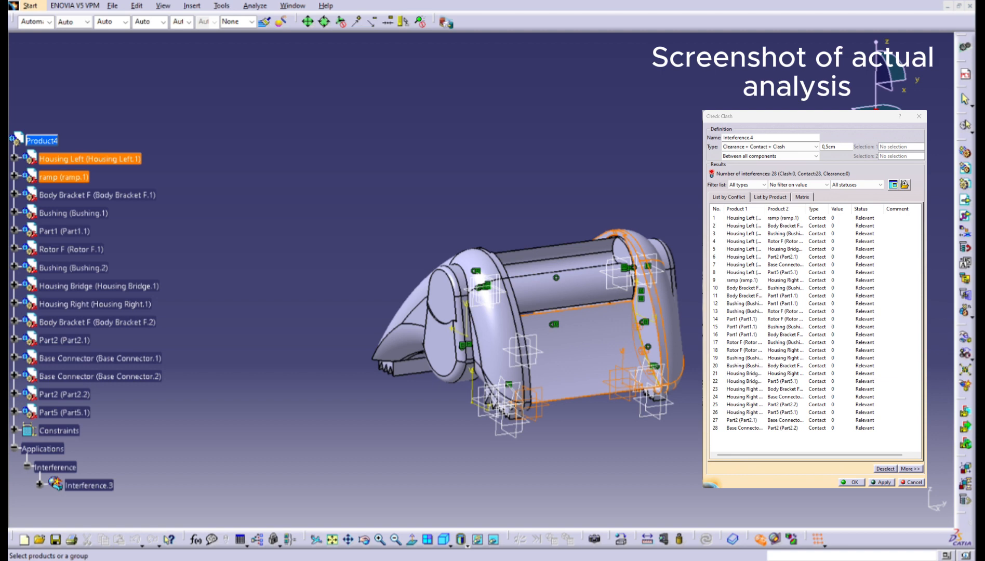
key("Down")
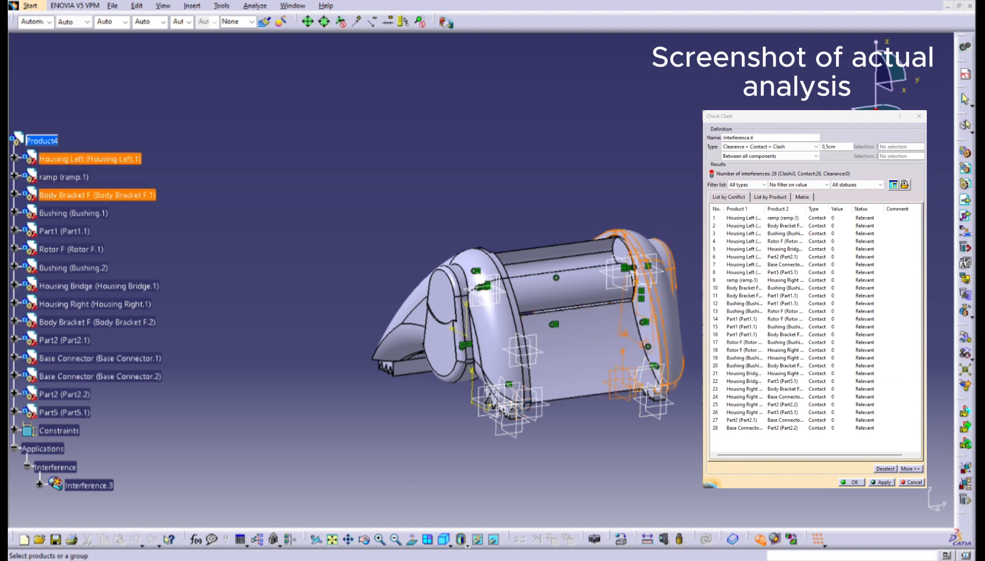
key("Down")
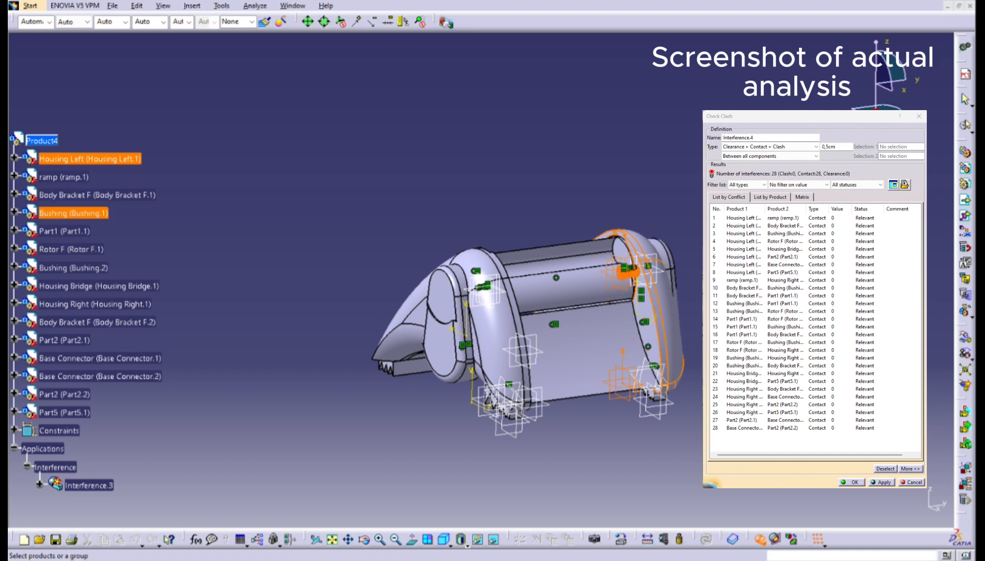
left_click(743, 218)
key("Down")
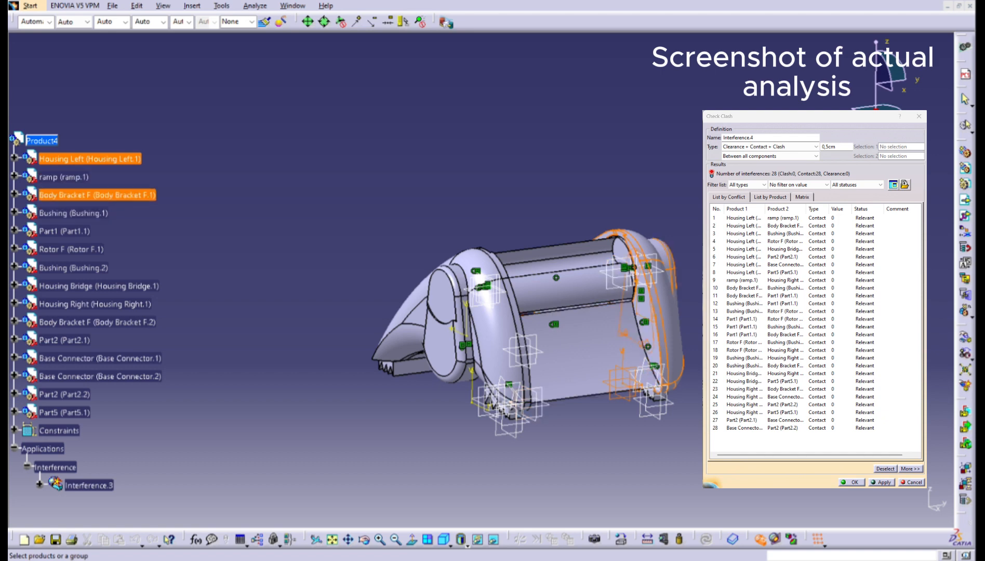
key("Down")
key("Down")
key("Down")
key("Down")
key("Down")
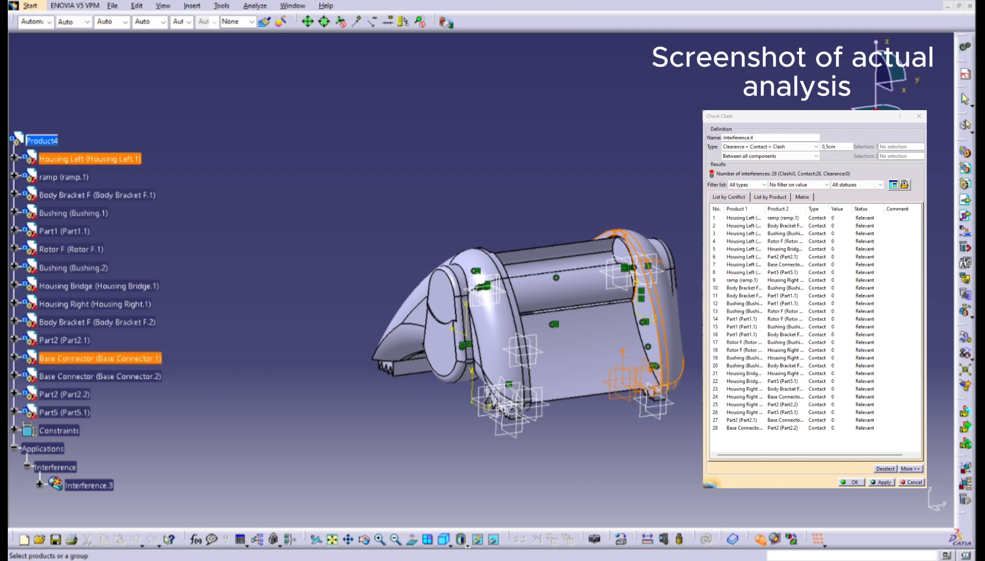
left_click(743, 428)
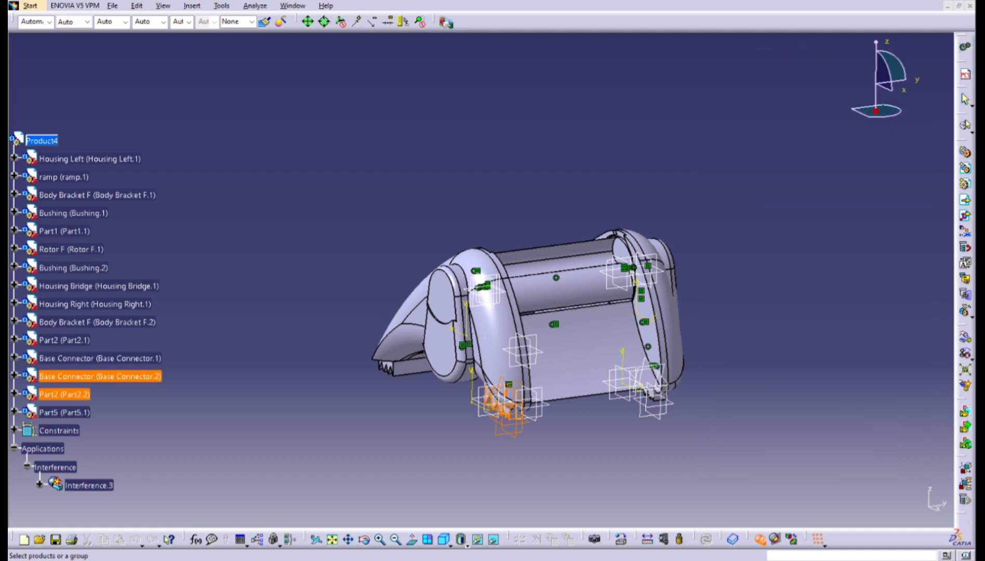
middle_click_drag(697, 208, 676, 190)
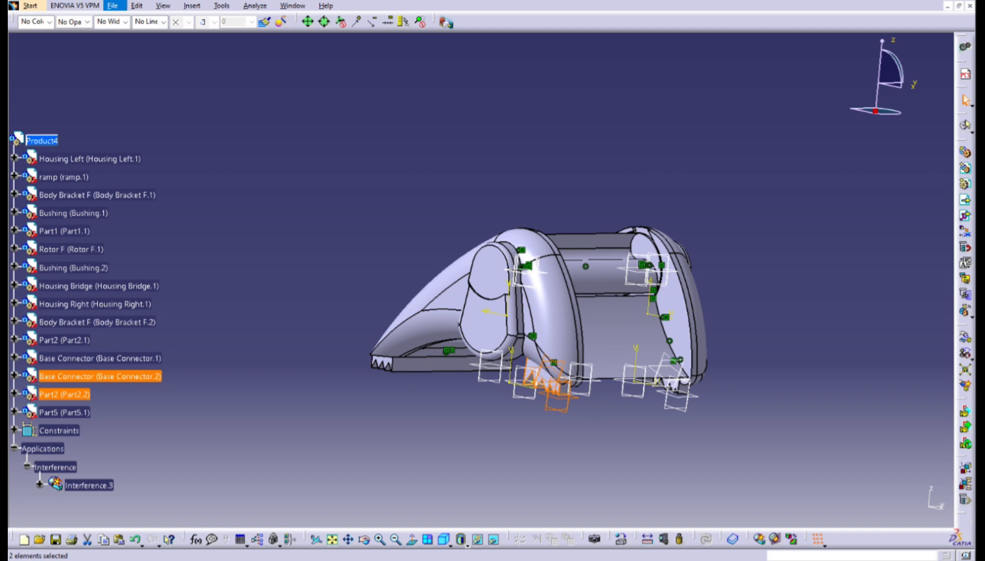
left_click(206, 118)
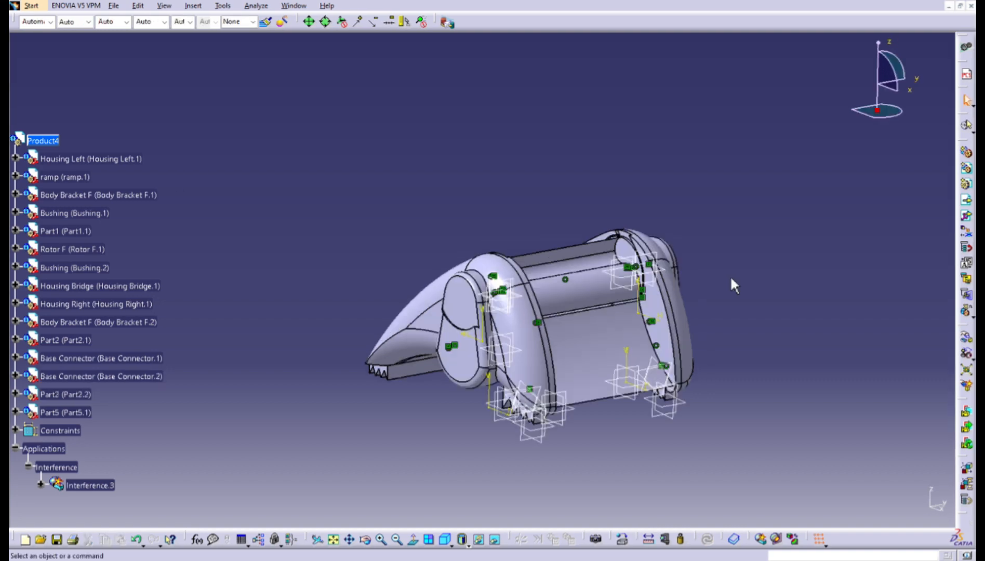
middle_click_drag(909, 310, 682, 299)
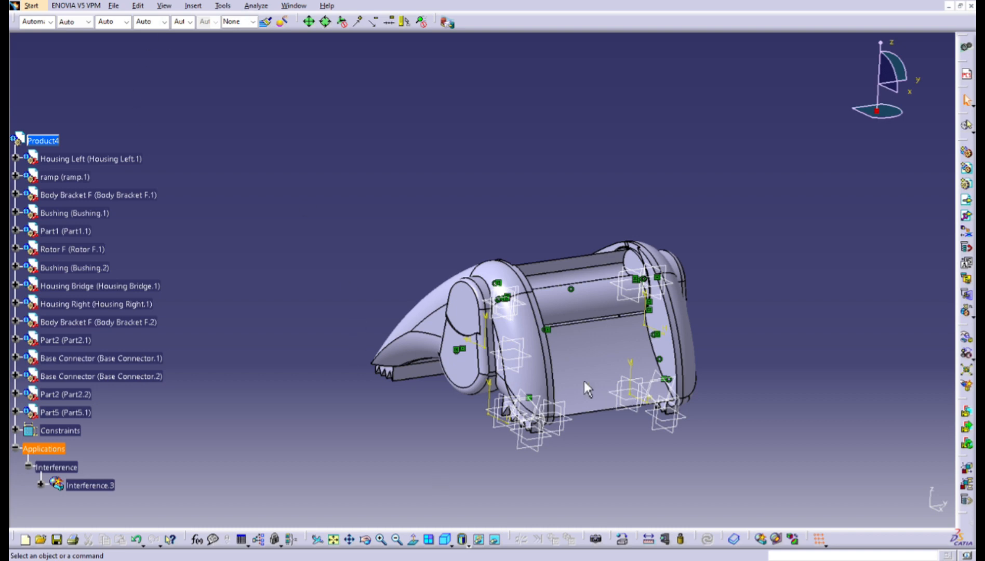
middle_click_drag(567, 376, 916, 246)
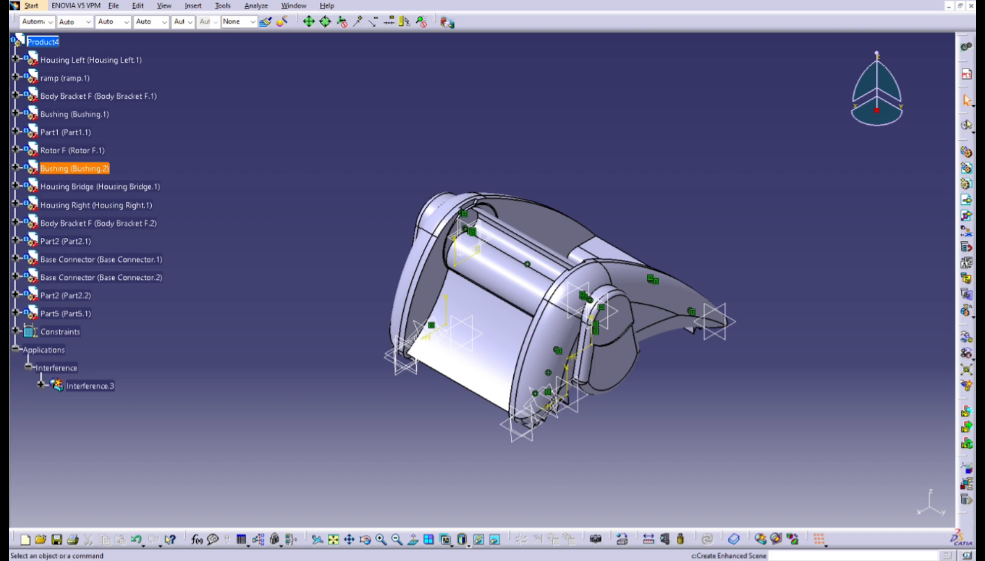
Create an enhanced scene of Product4 and spread its components apart into an exploded arrangement
left_click(967, 469)
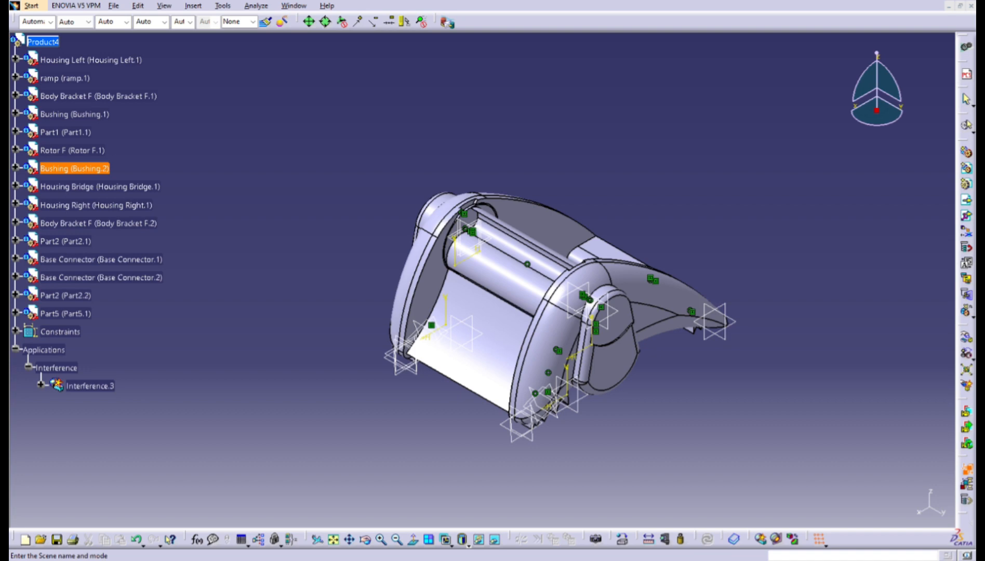
key("Return")
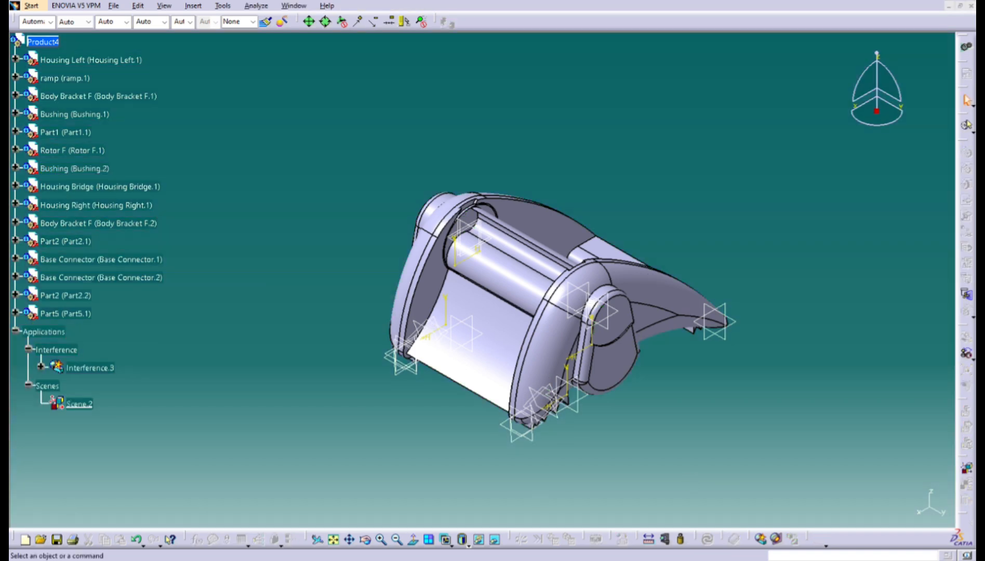
middle_click_drag(393, 333, 347, 293)
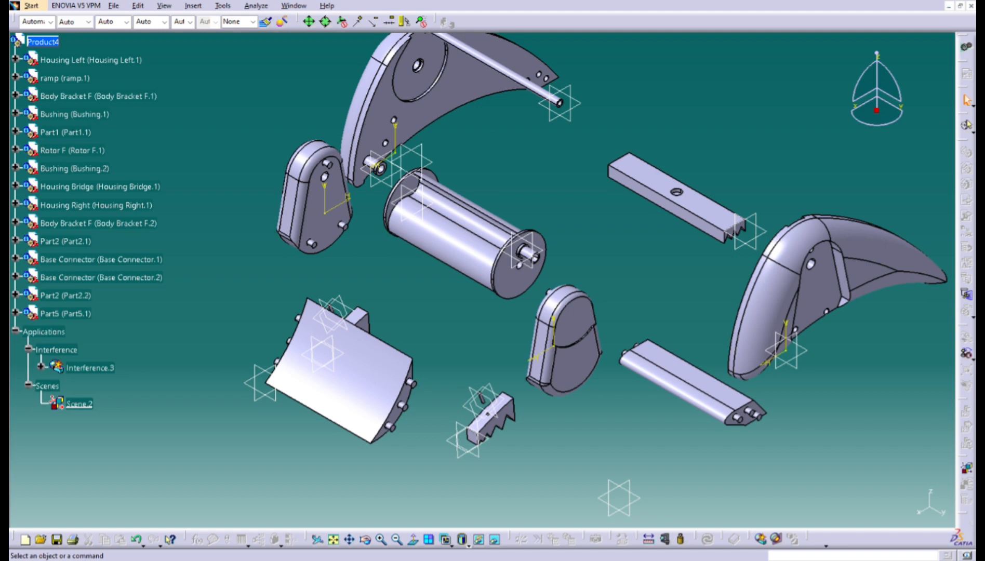
left_click(397, 539)
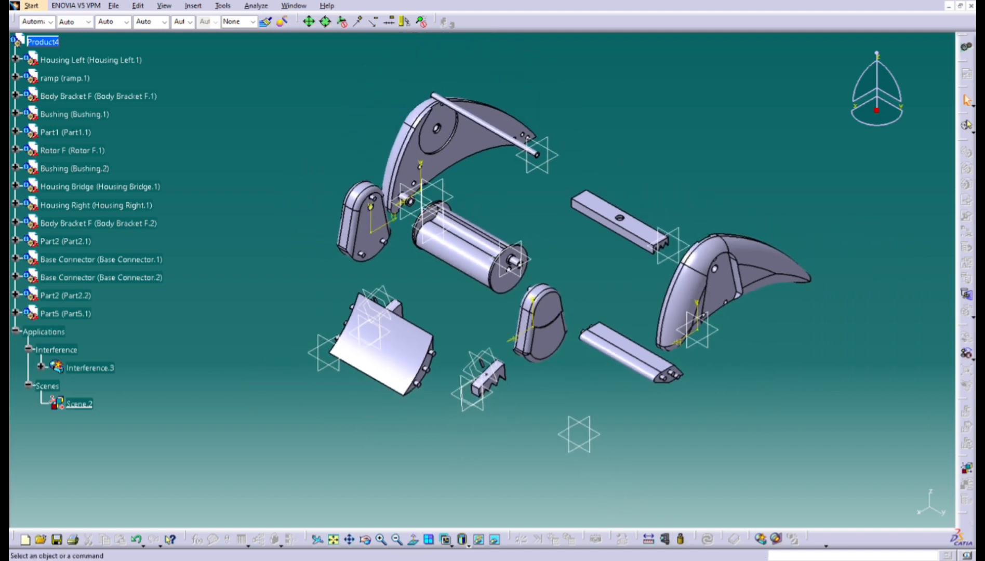